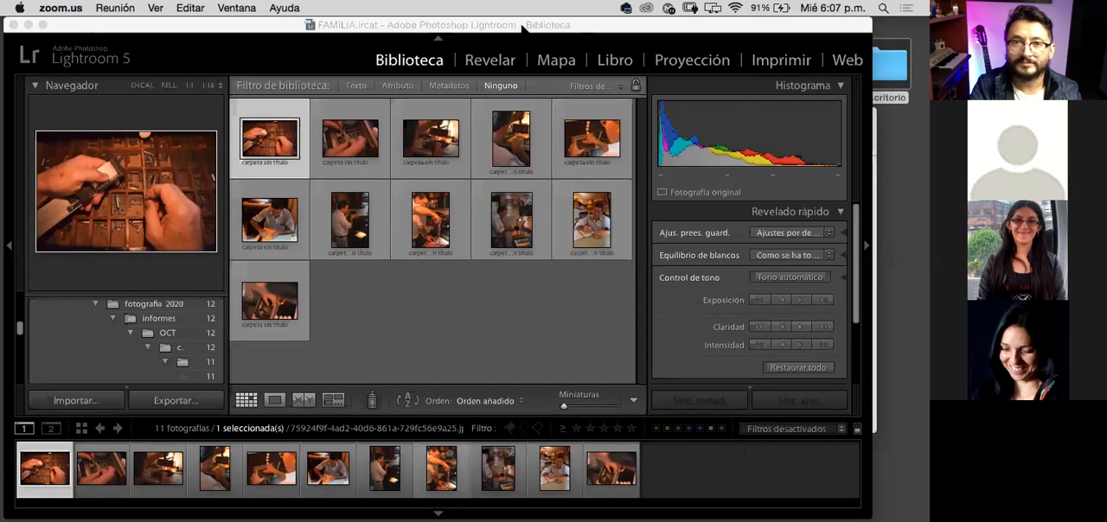
Step: Narrow the Lightroom window and move it so that part of the desktop beside it is uncovered
drag(533, 27, 561, 27)
drag(39, 120, 173, 102)
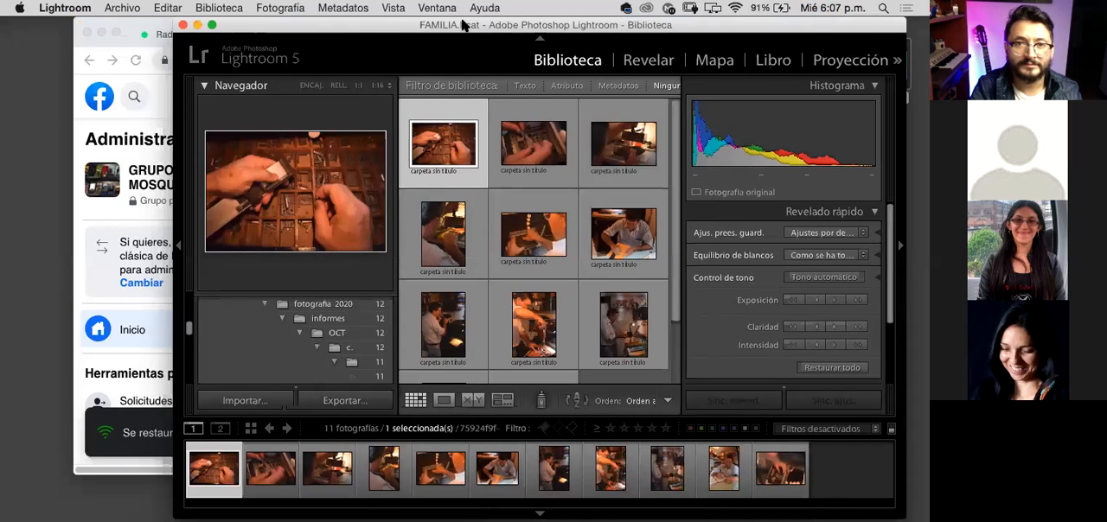
drag(464, 26, 299, 19)
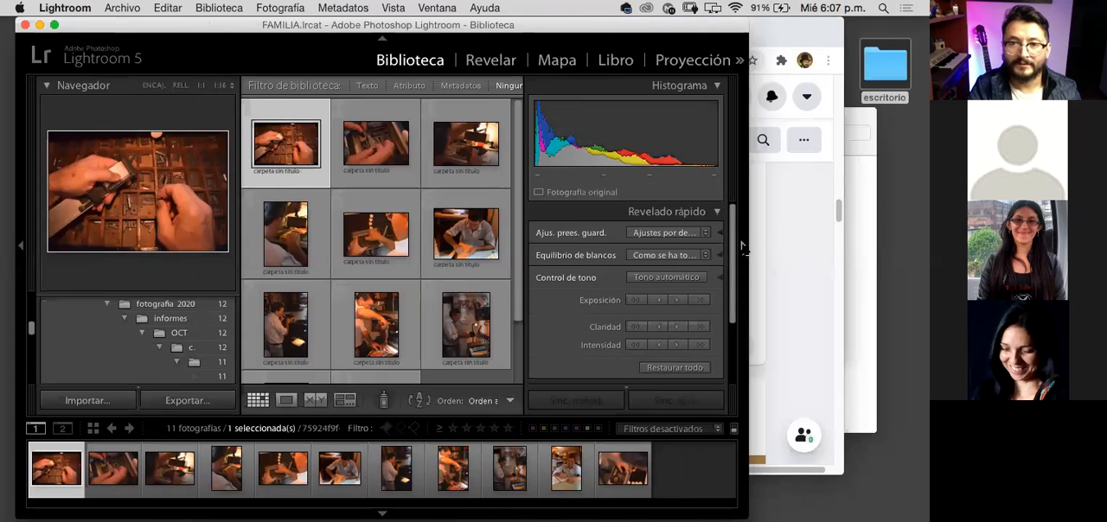
Step: Collapse the left and right side panels around the photo grid and restore both
click(743, 248)
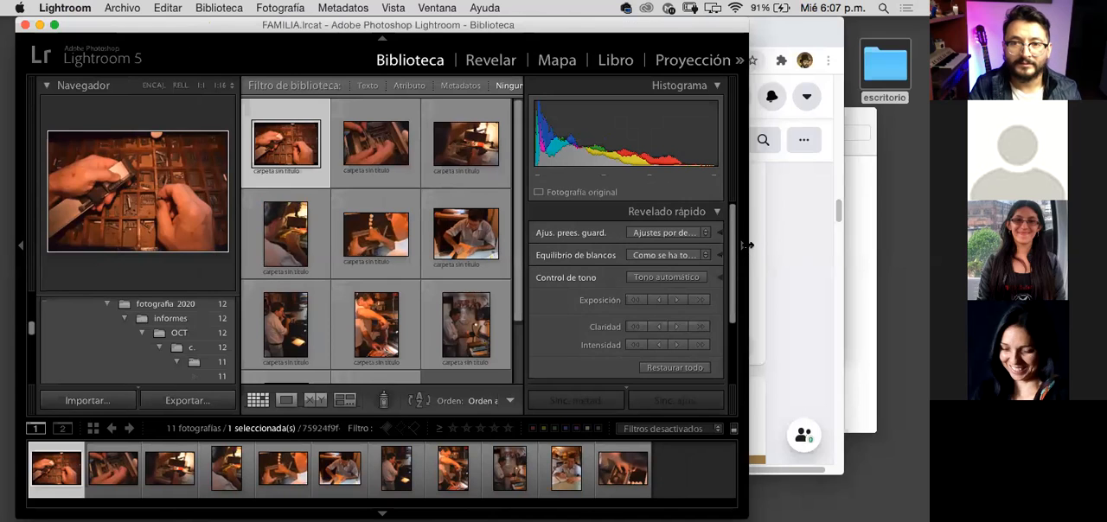
click(19, 244)
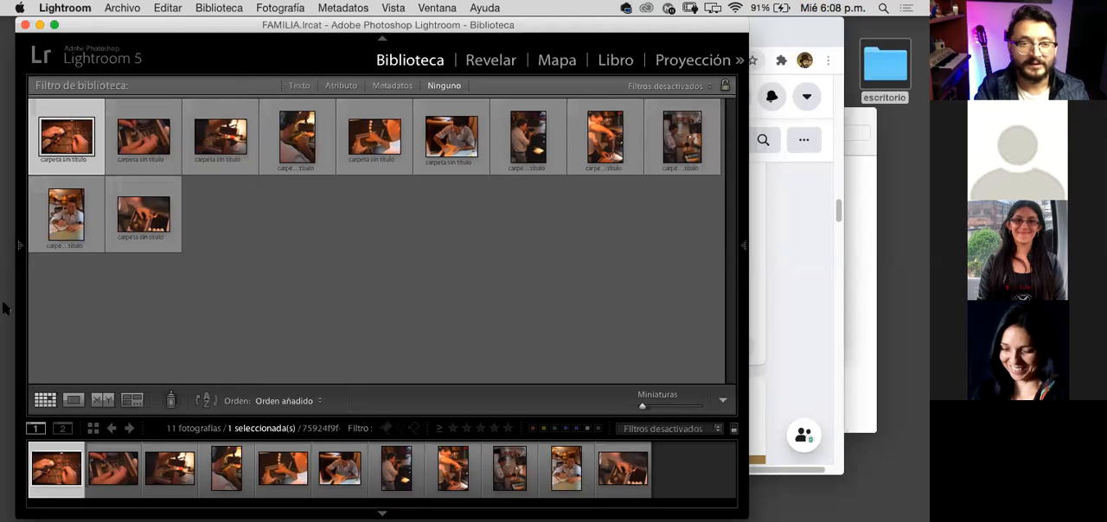
click(22, 246)
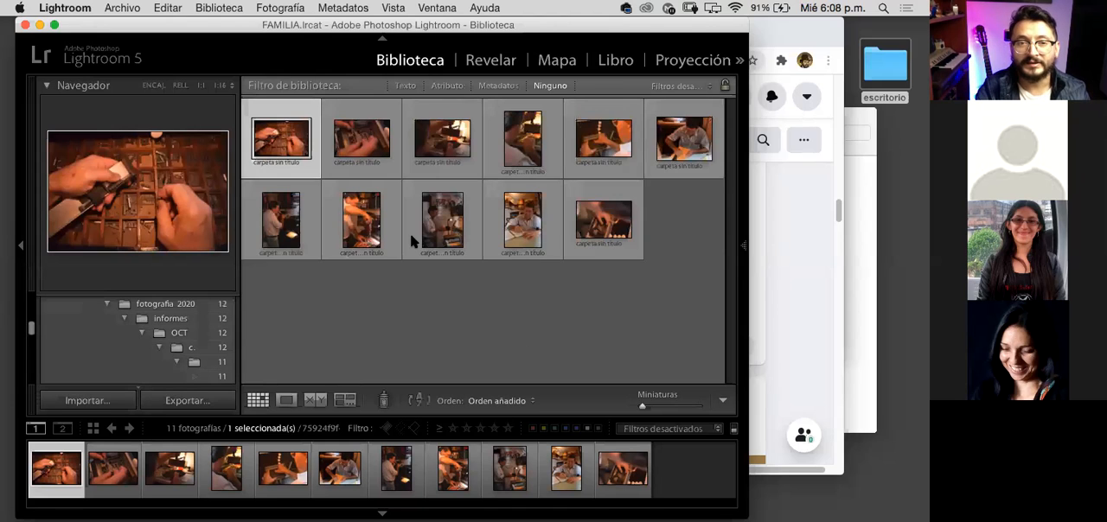
click(746, 246)
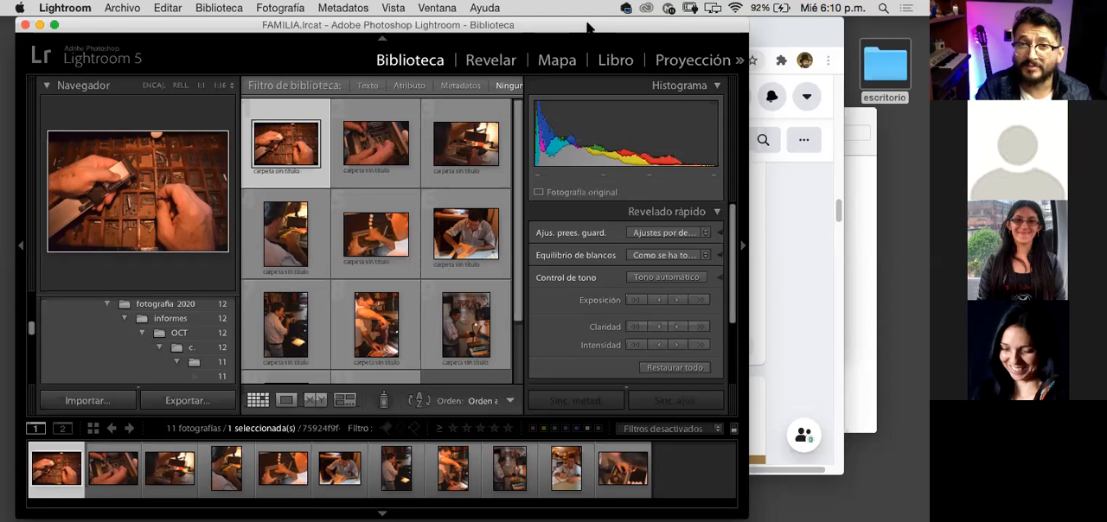
Step: Minimize the Chrome window with the Facebook group and reposition the Lightroom window just under the menu bar
drag(588, 29, 615, 29)
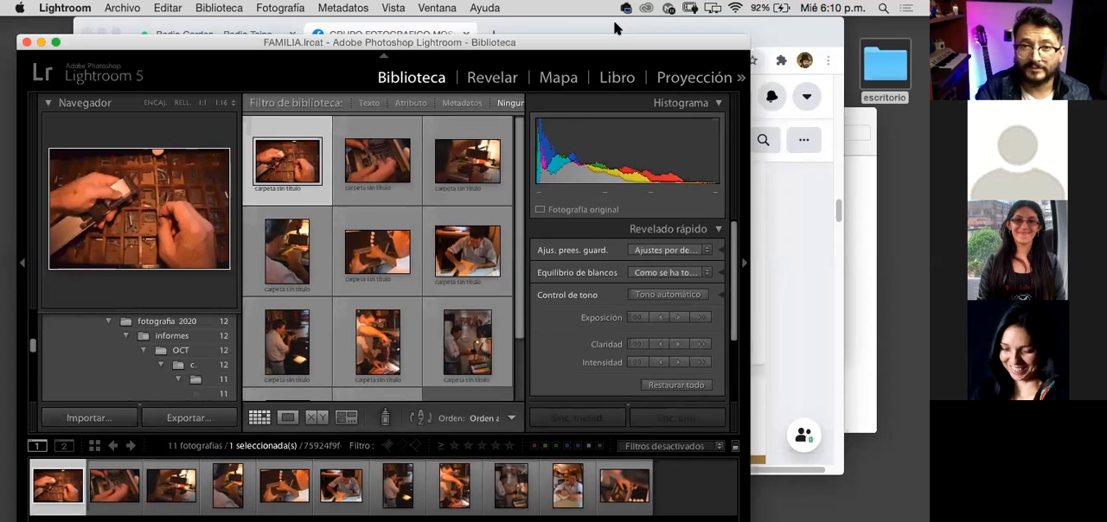
click(611, 31)
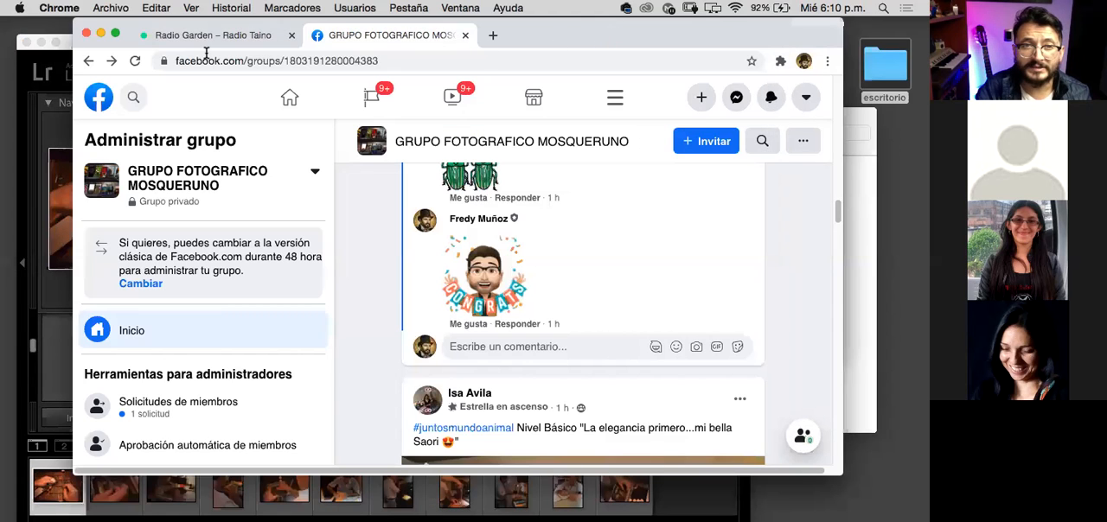
click(100, 32)
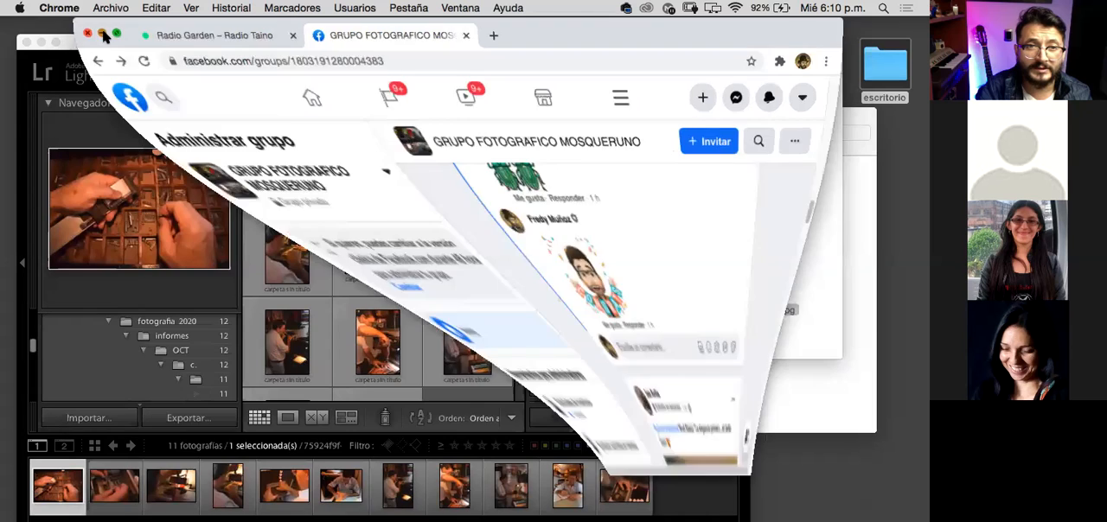
drag(484, 39, 471, 21)
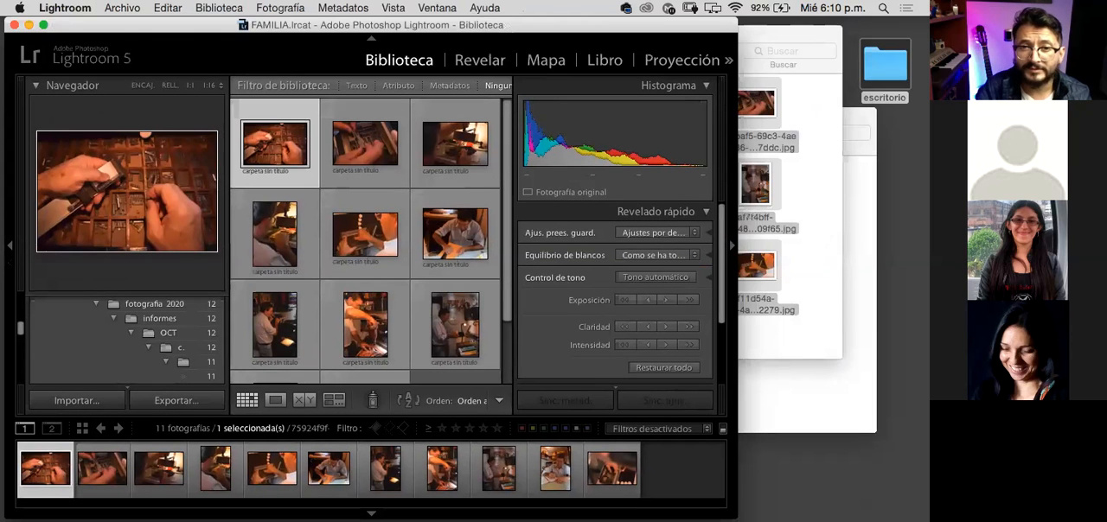
Step: Go through the library grid and preview the workshop photos one by one, from the second thumbnail to the tenth
drag(510, 263, 512, 210)
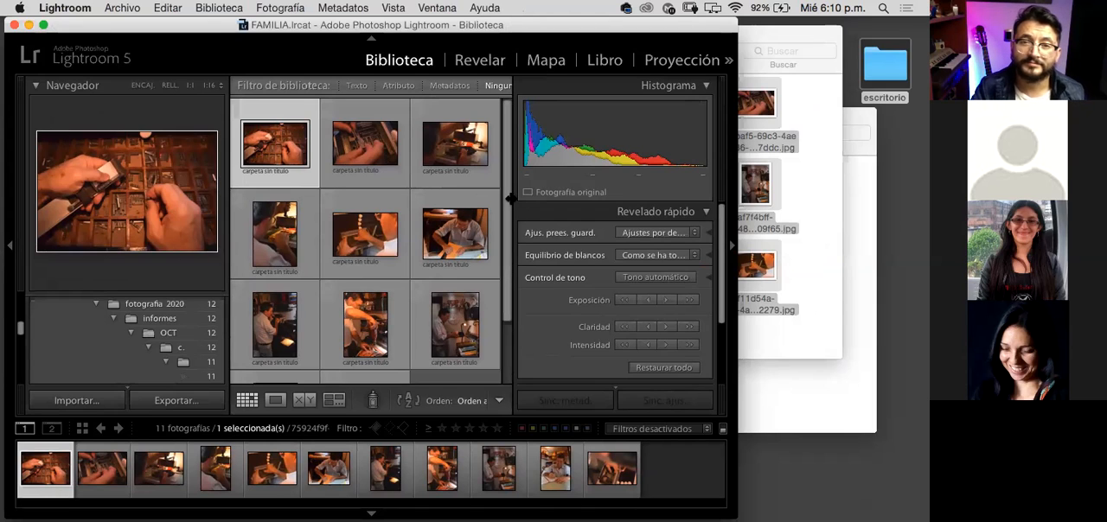
scroll(508, 247, down, 2)
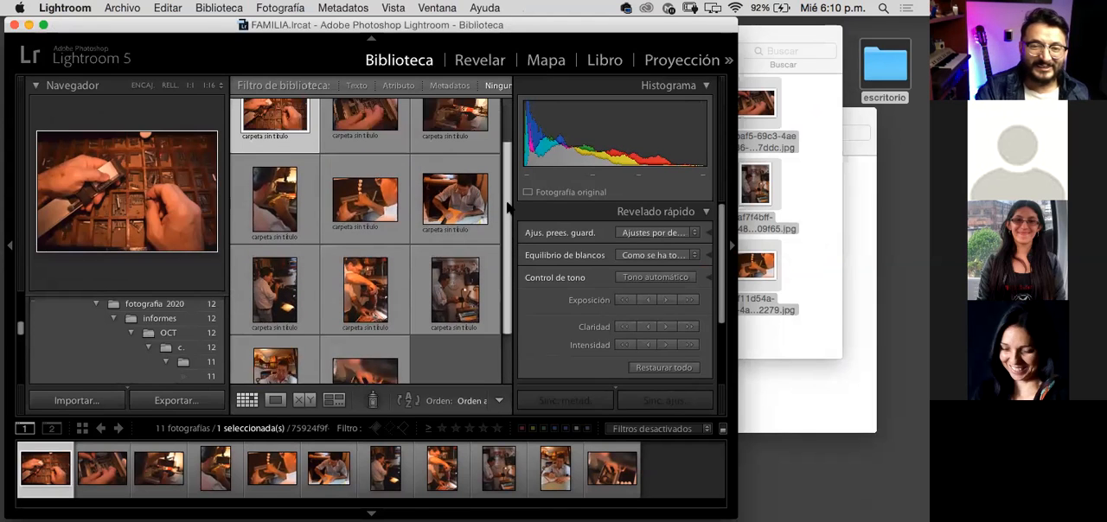
scroll(508, 207, up, 2)
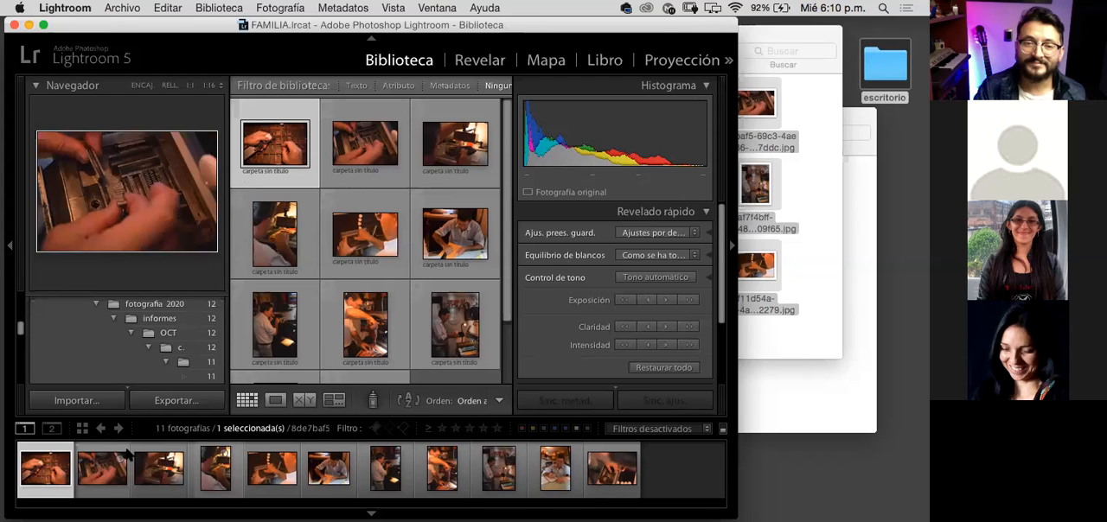
click(348, 184)
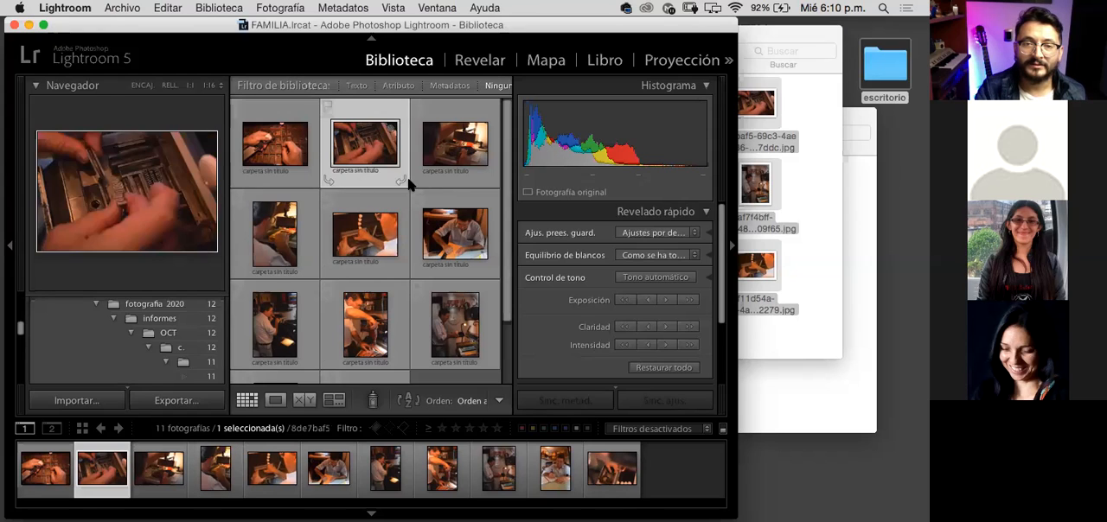
click(447, 177)
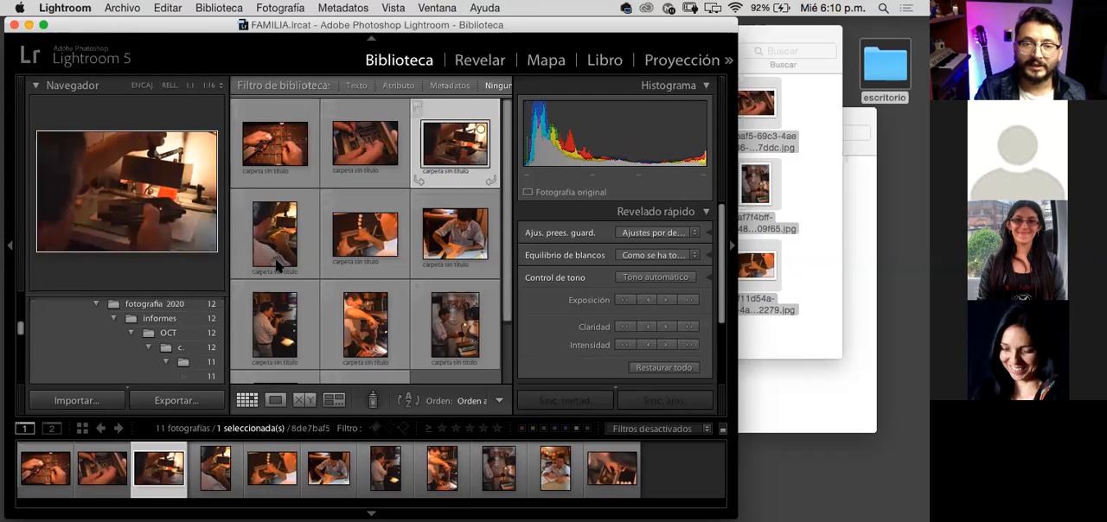
click(307, 219)
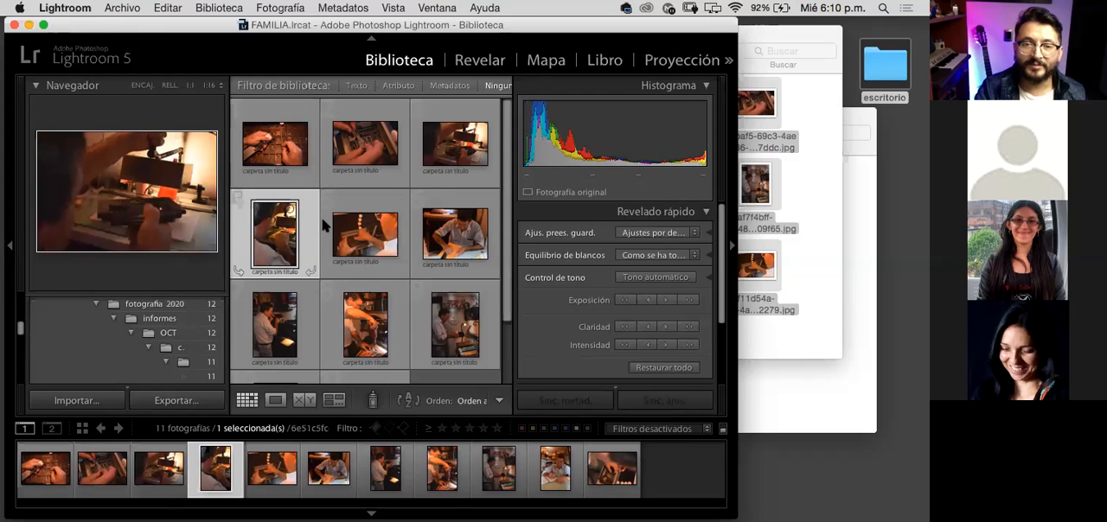
click(394, 198)
click(454, 210)
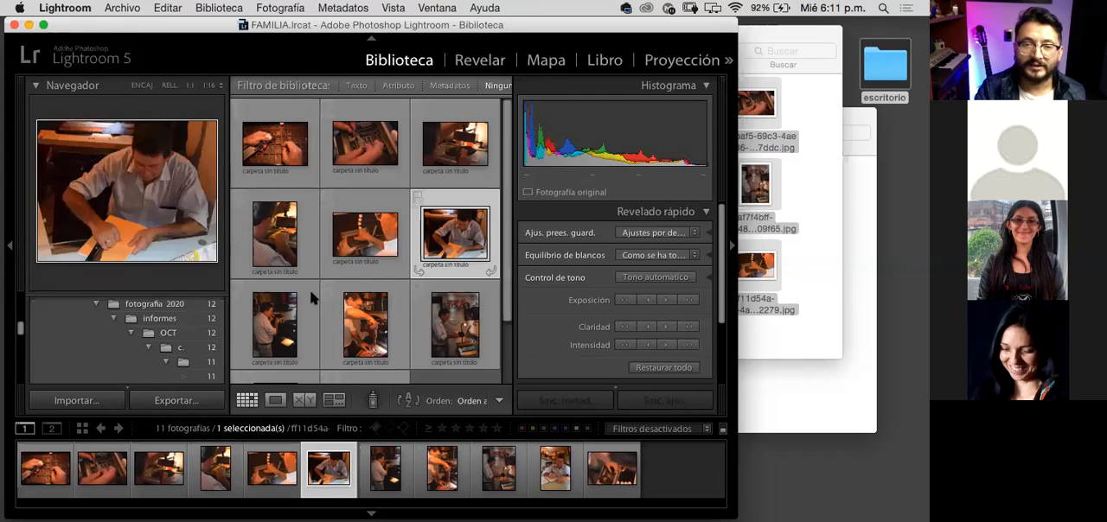
click(298, 324)
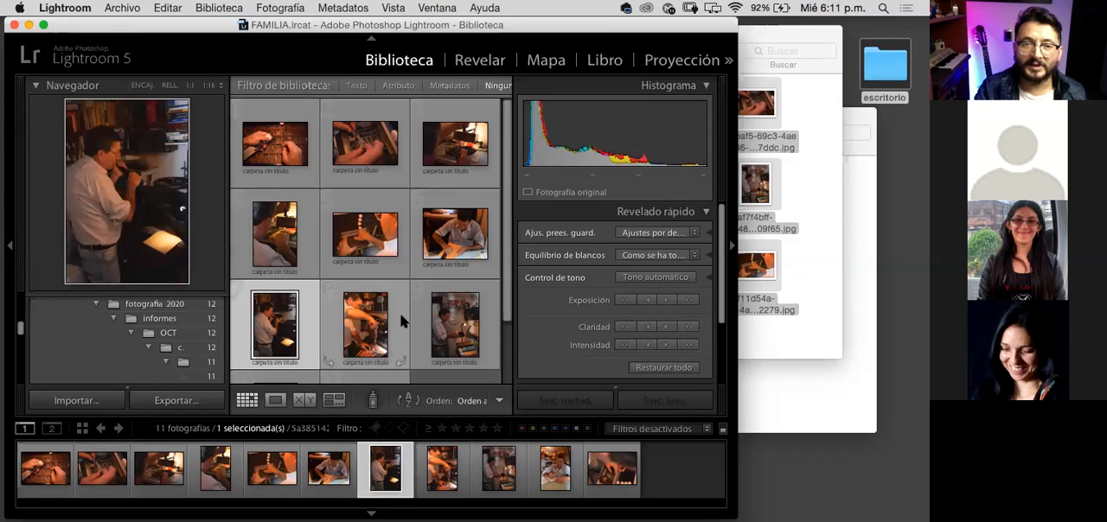
click(402, 321)
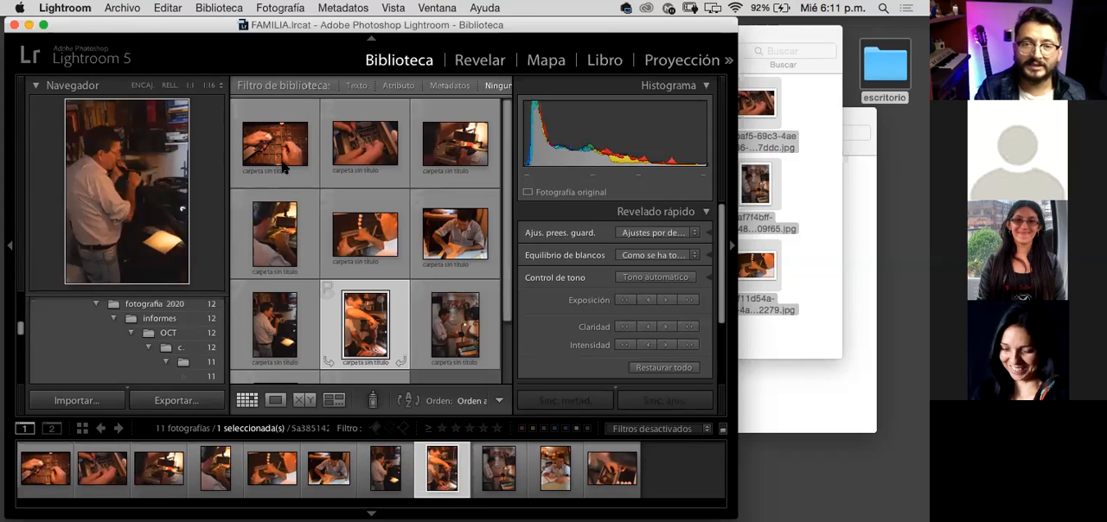
click(490, 315)
scroll(433, 337, down, 2)
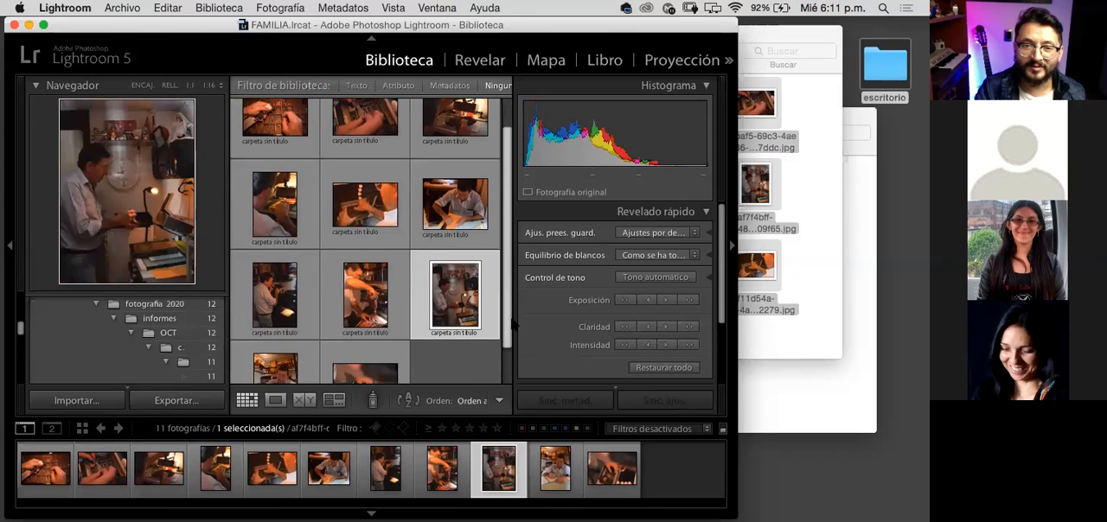
click(419, 350)
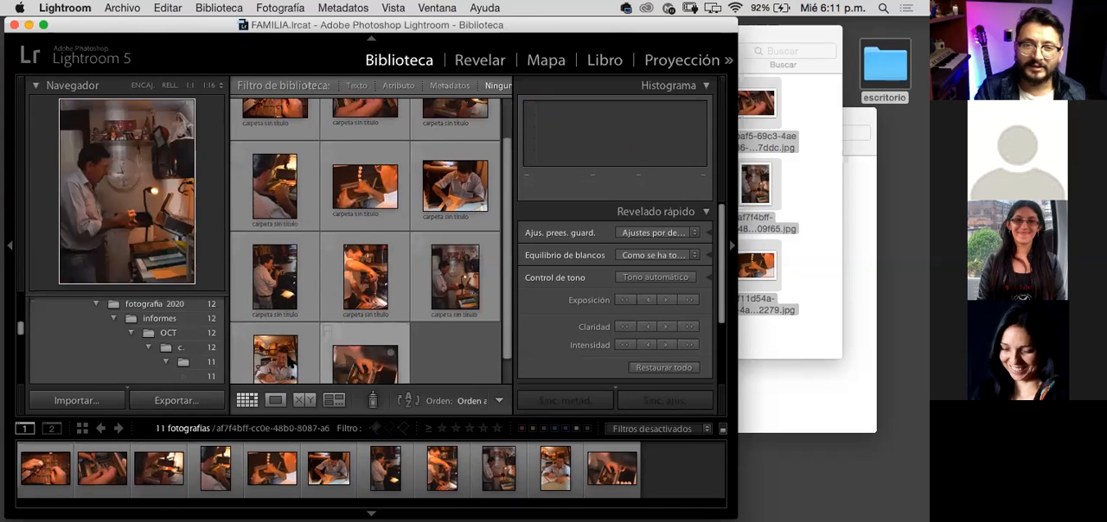
click(313, 347)
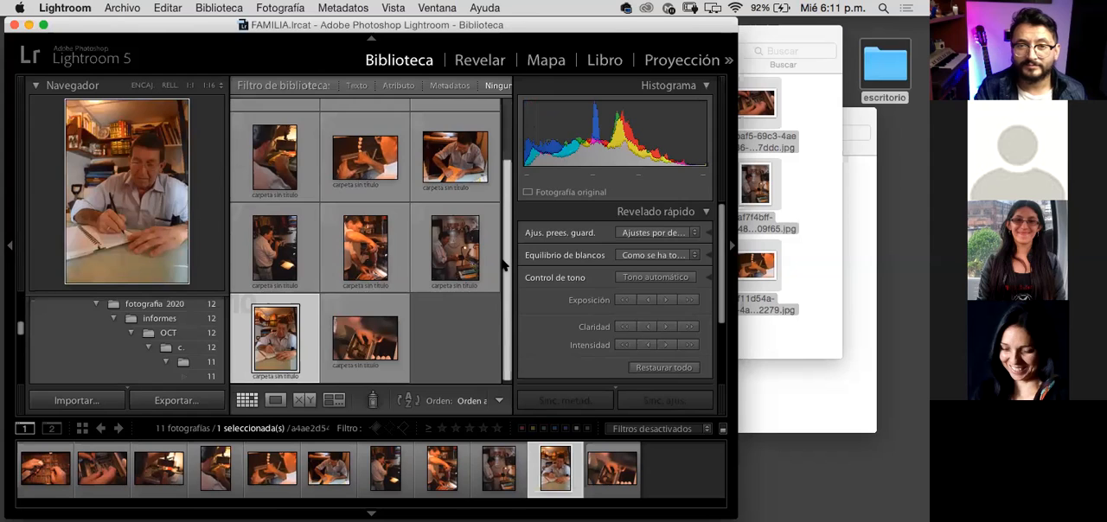
Step: Widen the Lightroom window until the library grid fits four thumbnails per row
scroll(505, 265, up, 3)
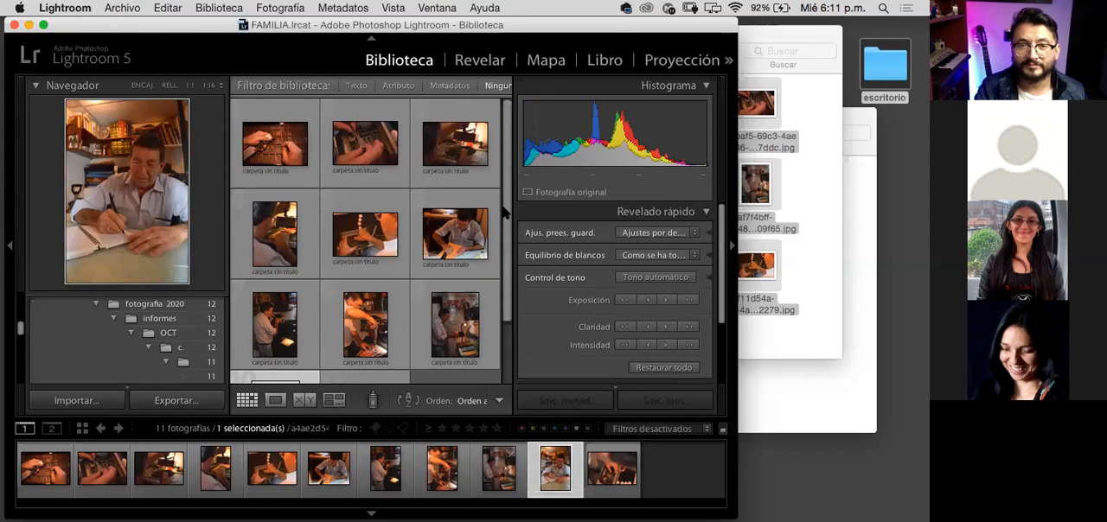
scroll(507, 279, down, 3)
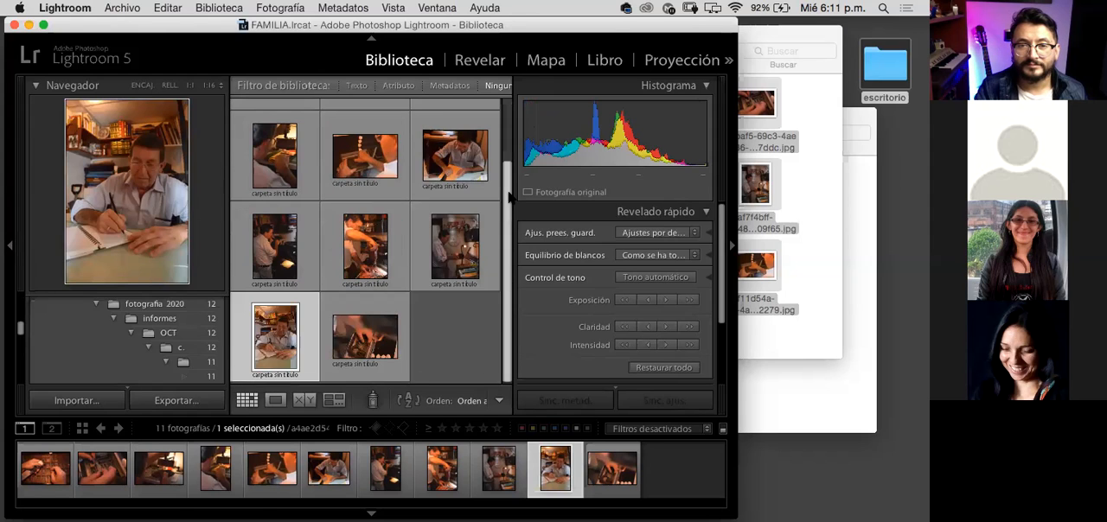
scroll(509, 198, up, 3)
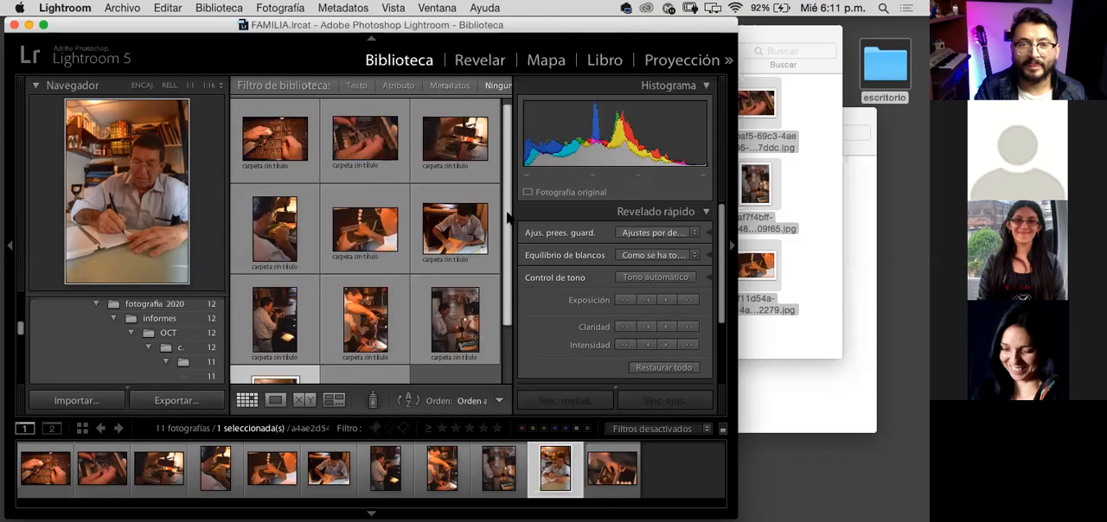
scroll(508, 221, down, 1)
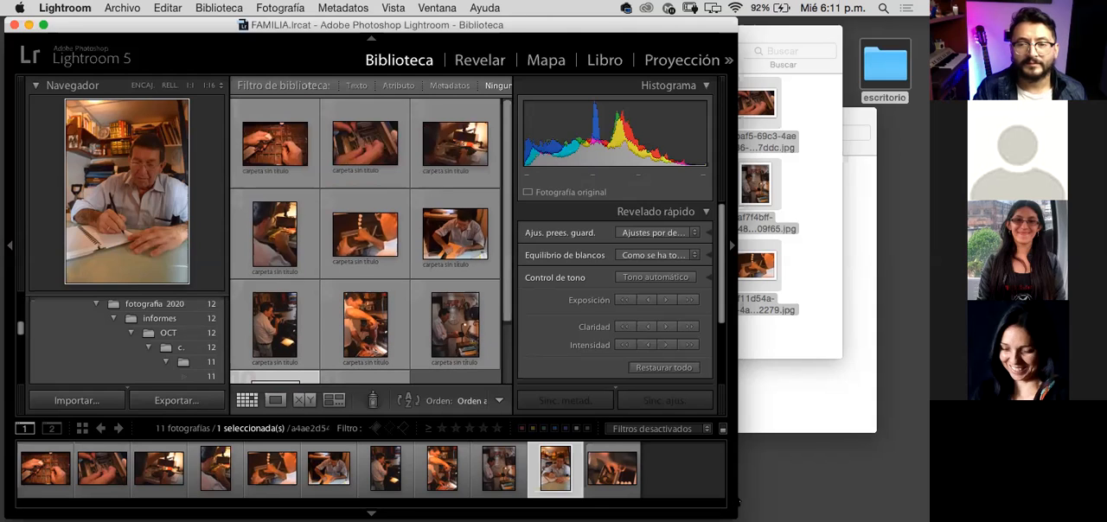
drag(779, 492, 782, 502)
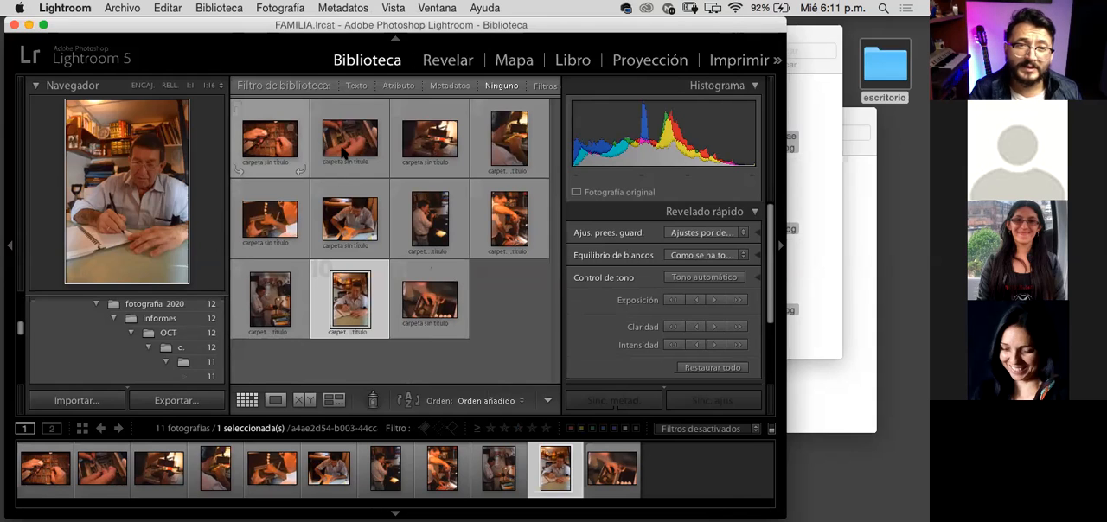
Step: Preview and compare the first four workshop photos in the library grid, returning to the third one
click(278, 141)
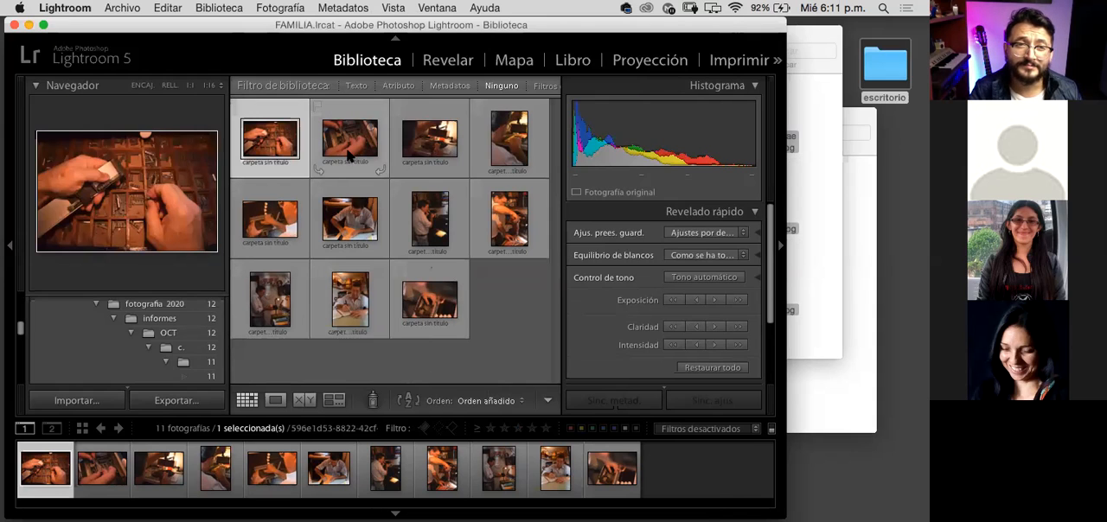
click(350, 154)
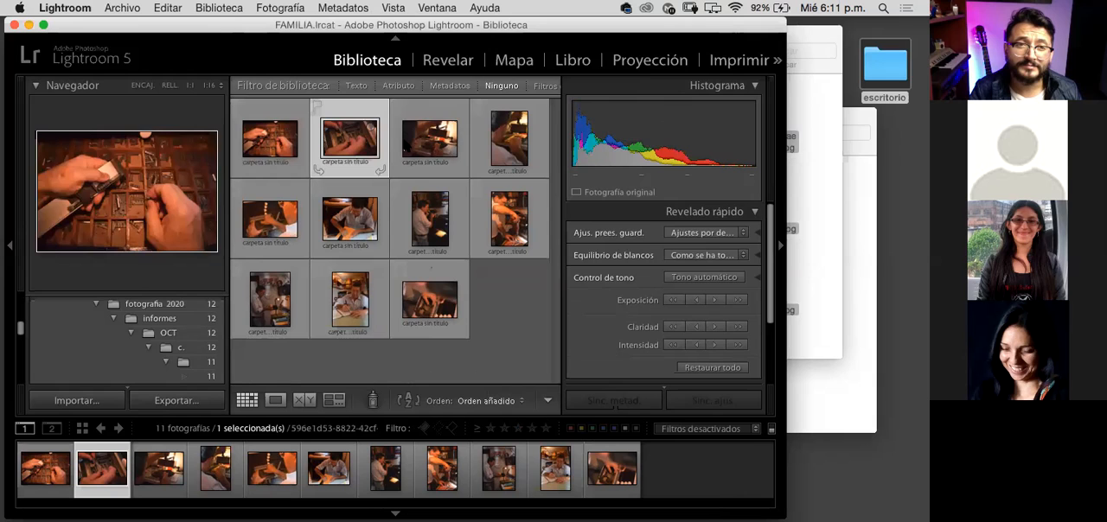
click(291, 148)
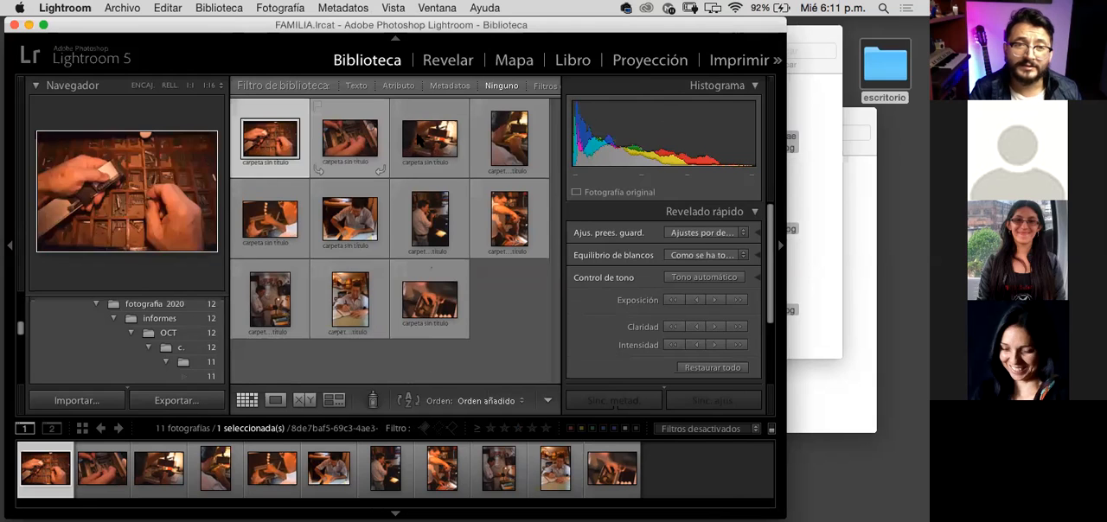
click(432, 147)
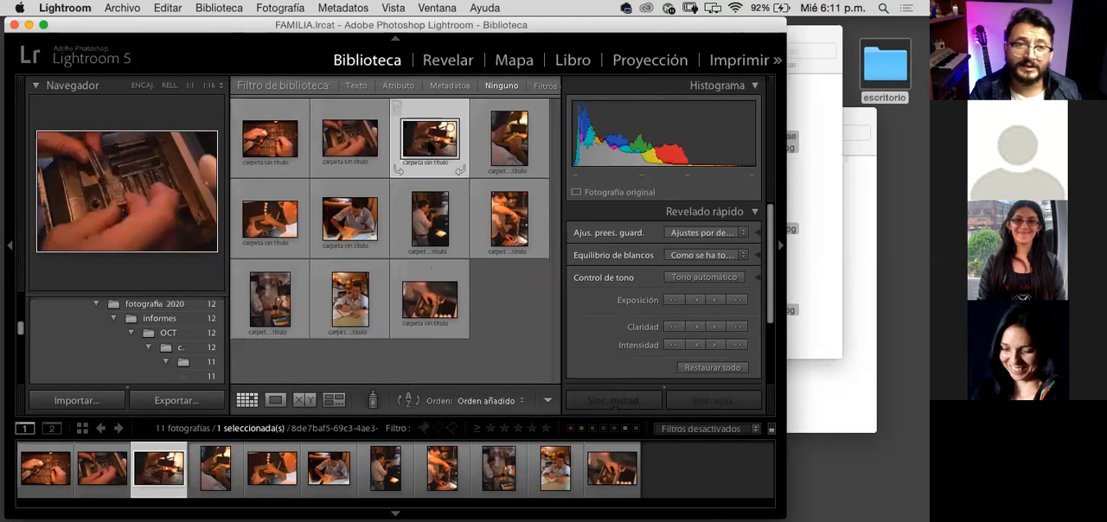
click(521, 160)
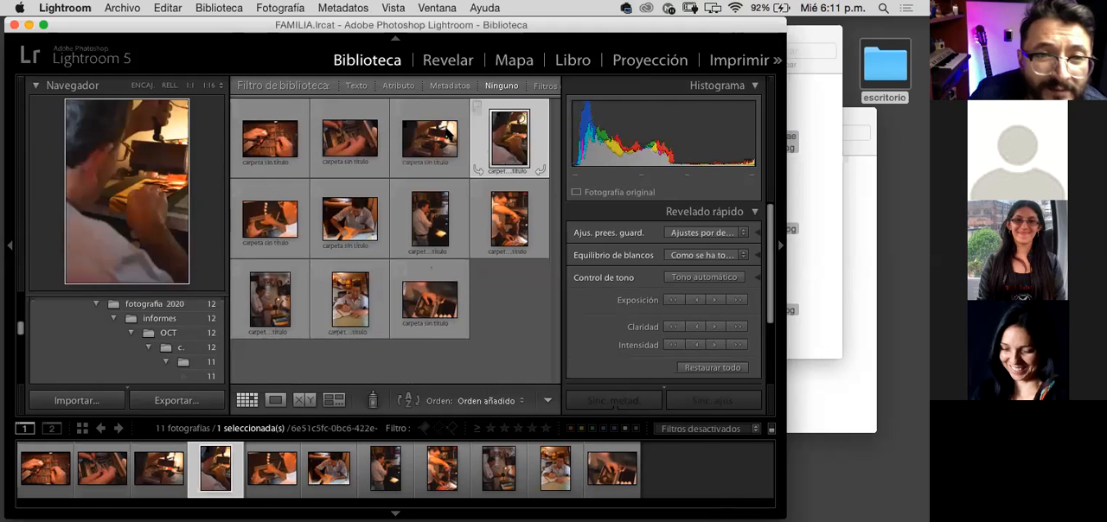
click(439, 158)
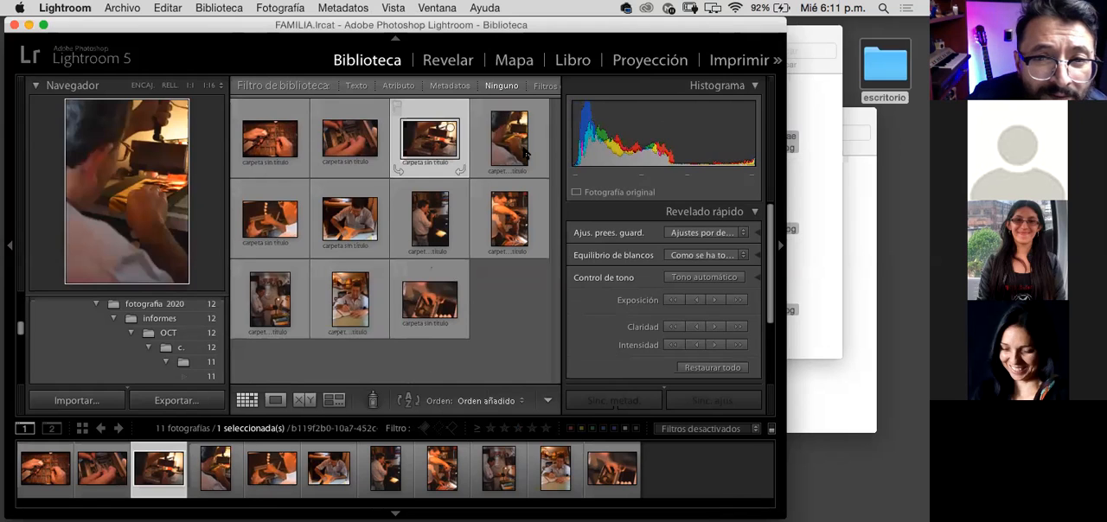
Step: Step through the grid photos one by one from the fourth to the ninth
key(Right)
key(Right)
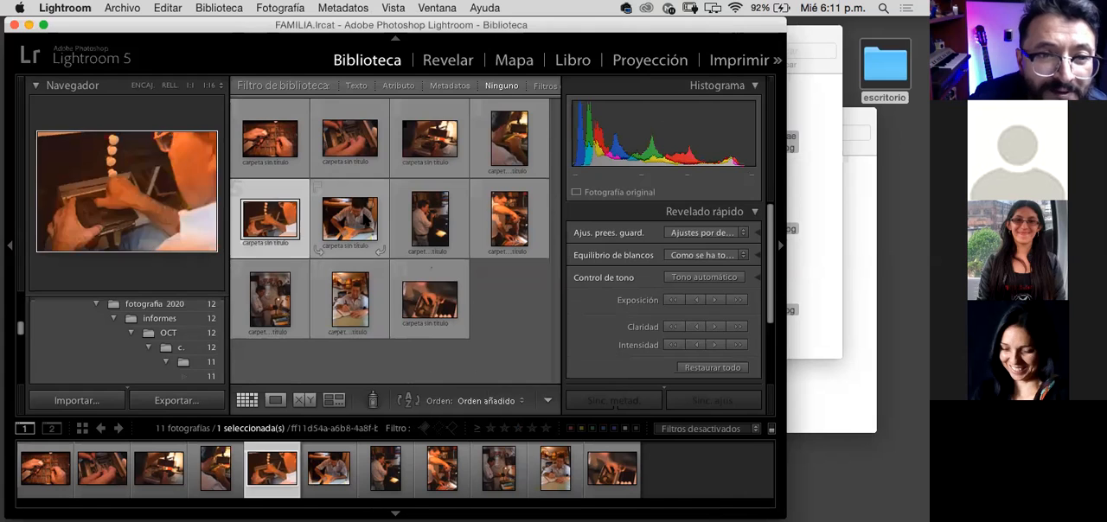
key(Right)
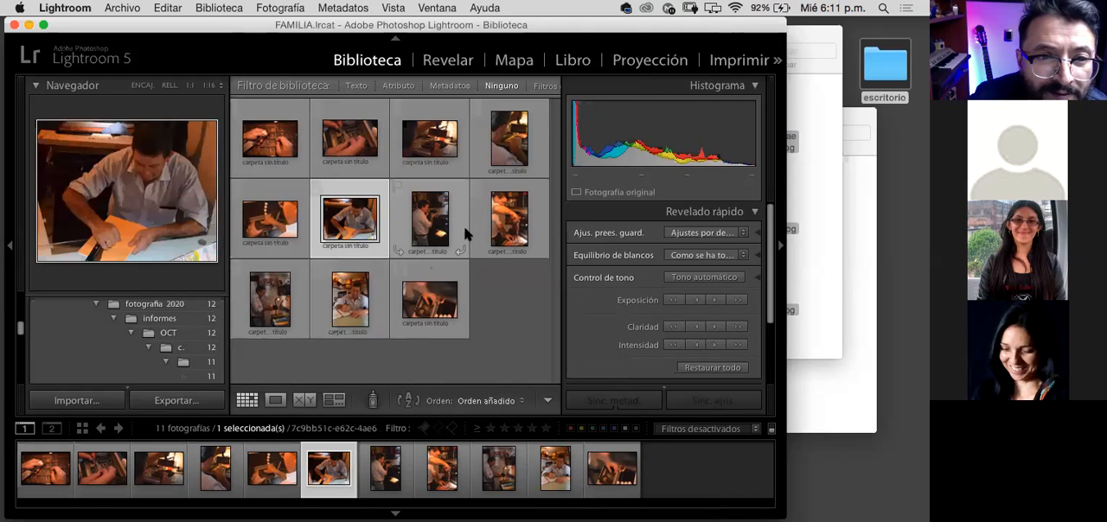
key(Right)
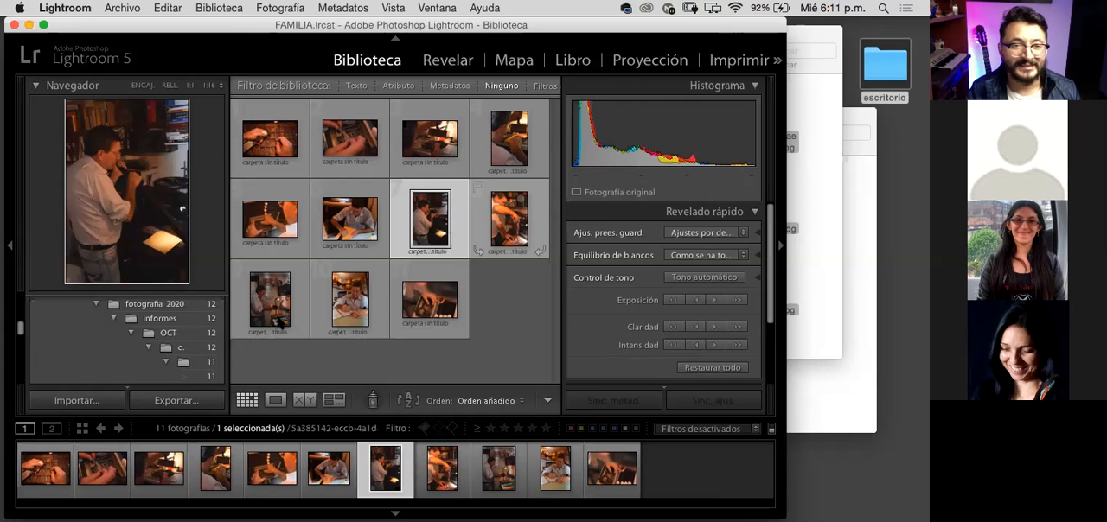
key(Right)
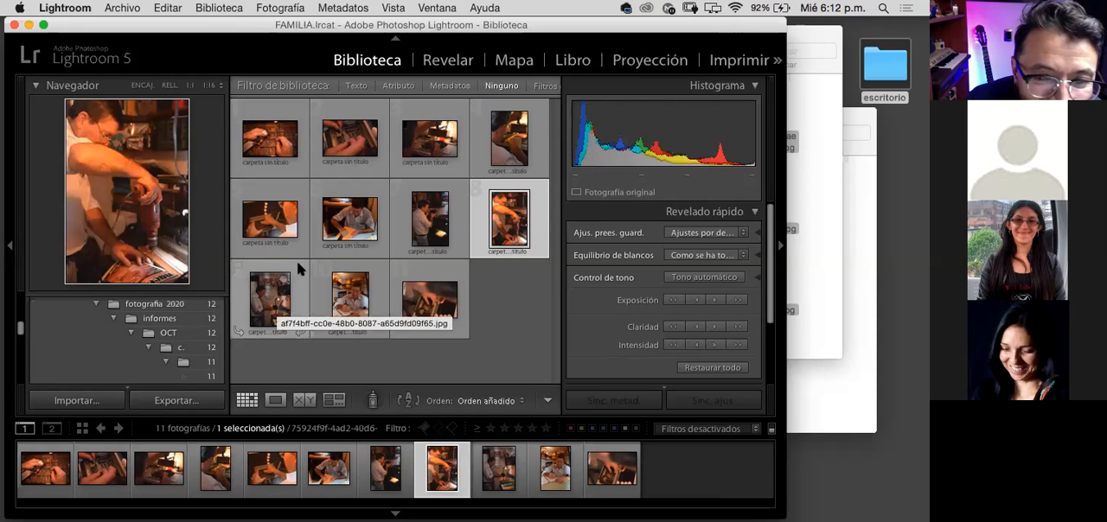
key(Right)
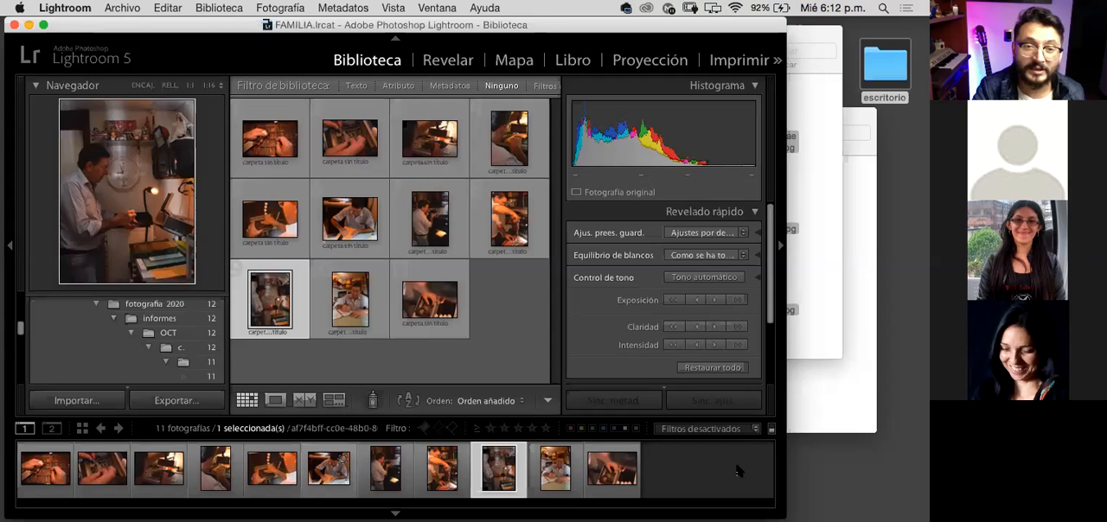
Step: Show the ninth photo in Loupe view, examine the lit lamp and machine area at 1:1, and return to the fitted view
click(278, 400)
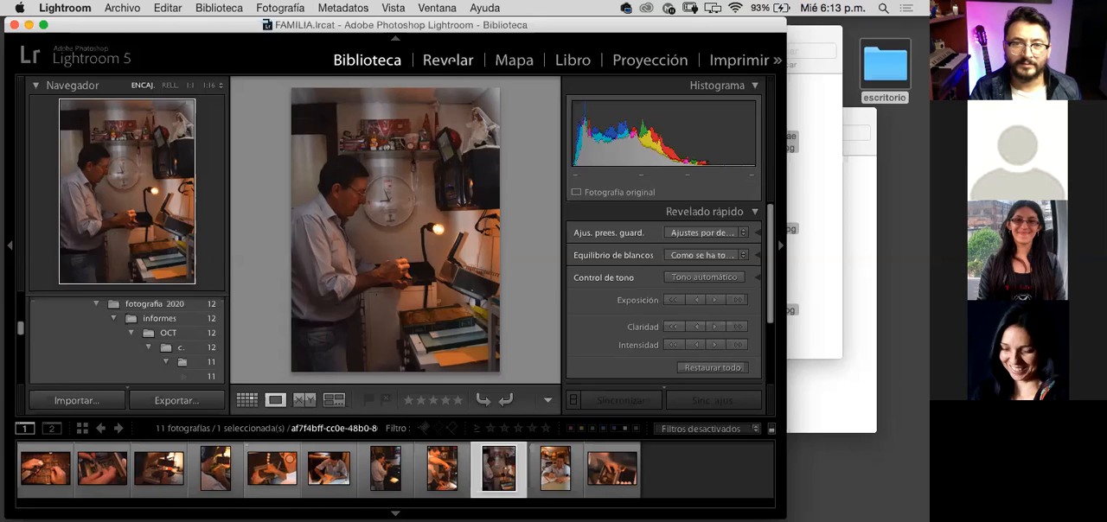
click(450, 64)
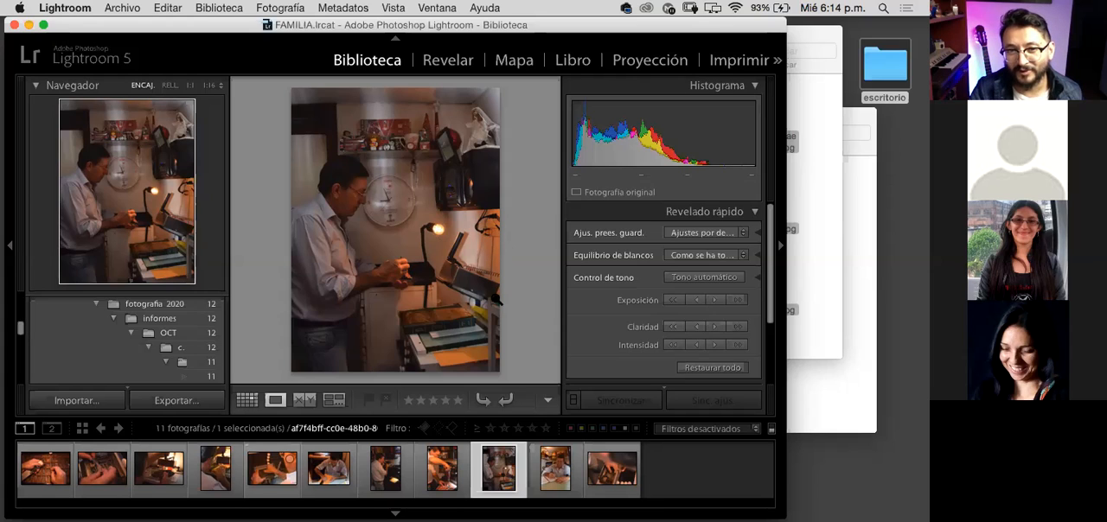
click(494, 233)
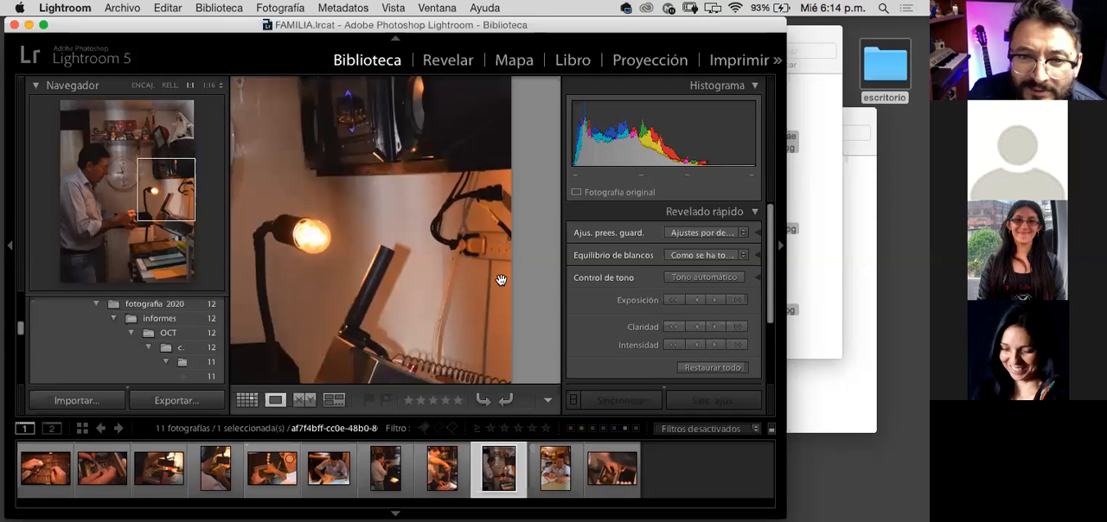
scroll(494, 203, down, 3)
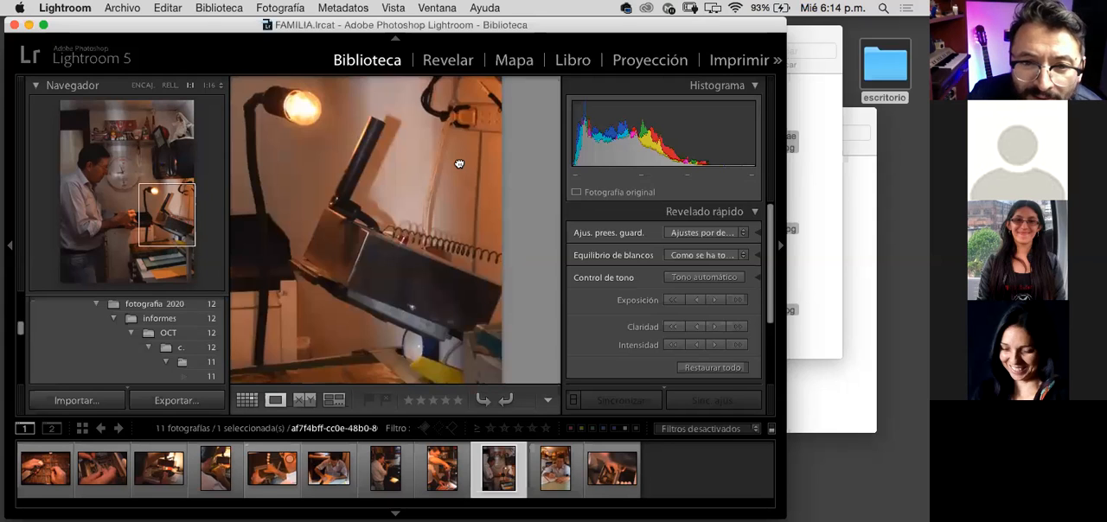
scroll(454, 156, down, 2)
scroll(454, 156, right, 2)
scroll(419, 159, right, 2)
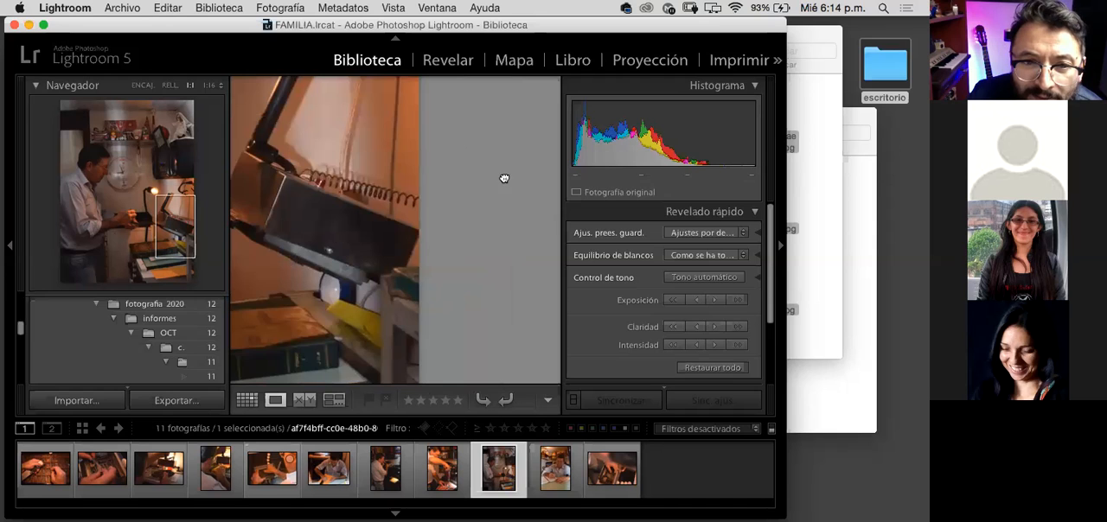
scroll(504, 178, left, 3)
scroll(531, 208, up, 3)
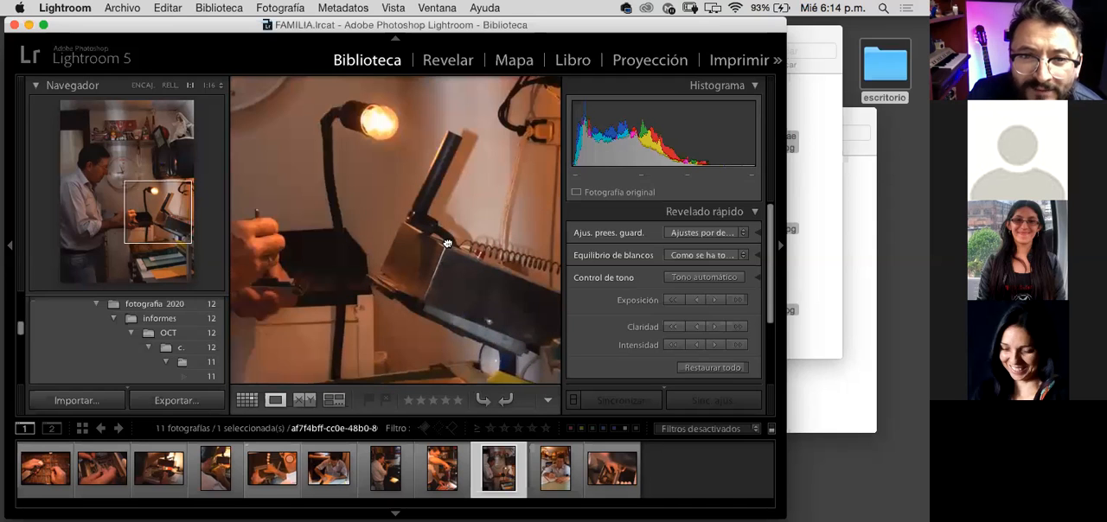
scroll(447, 243, up, 2)
scroll(447, 243, right, 2)
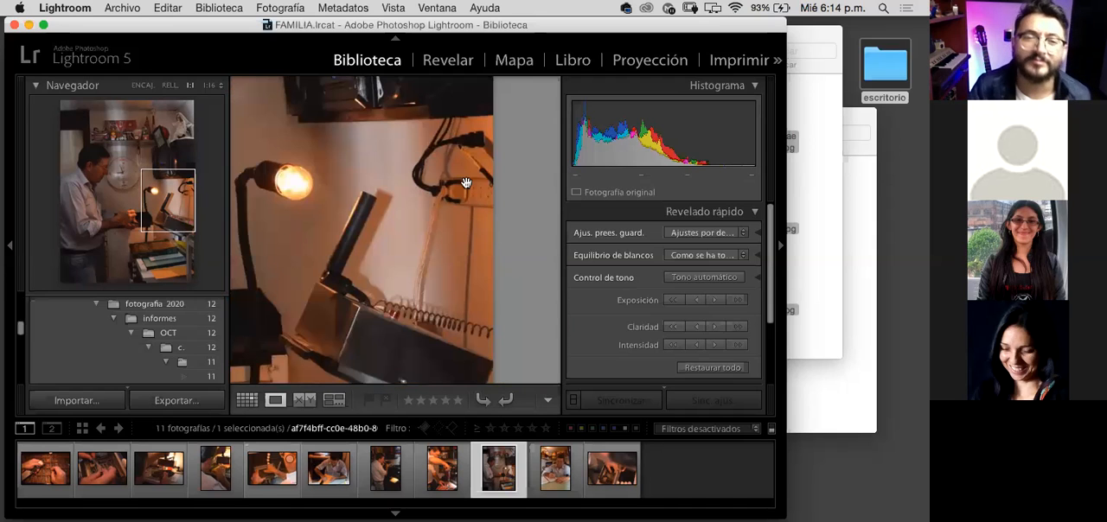
click(516, 211)
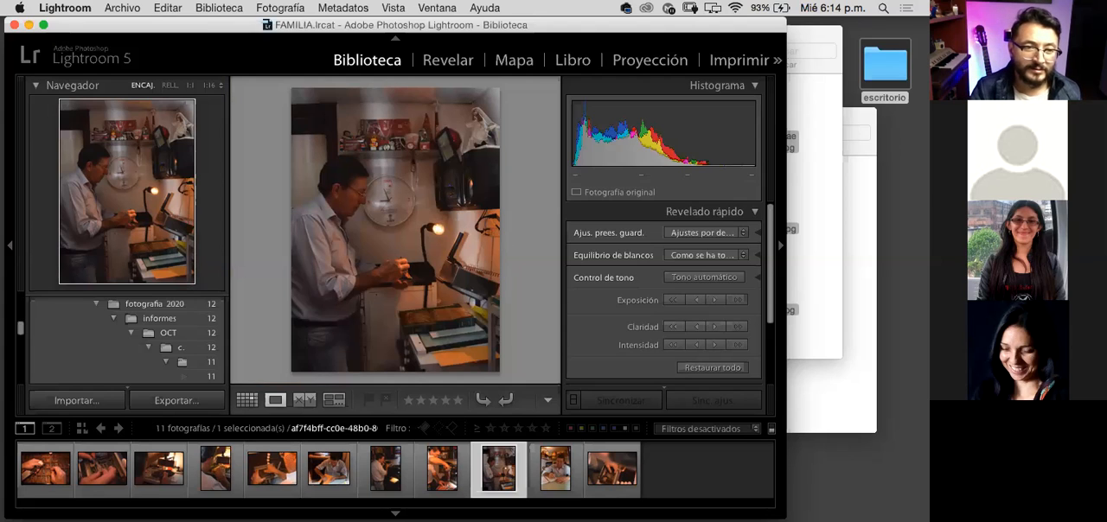
Step: Review the photos enlarged in Loupe view from the first to the eighth, and go back to the seventh
click(58, 481)
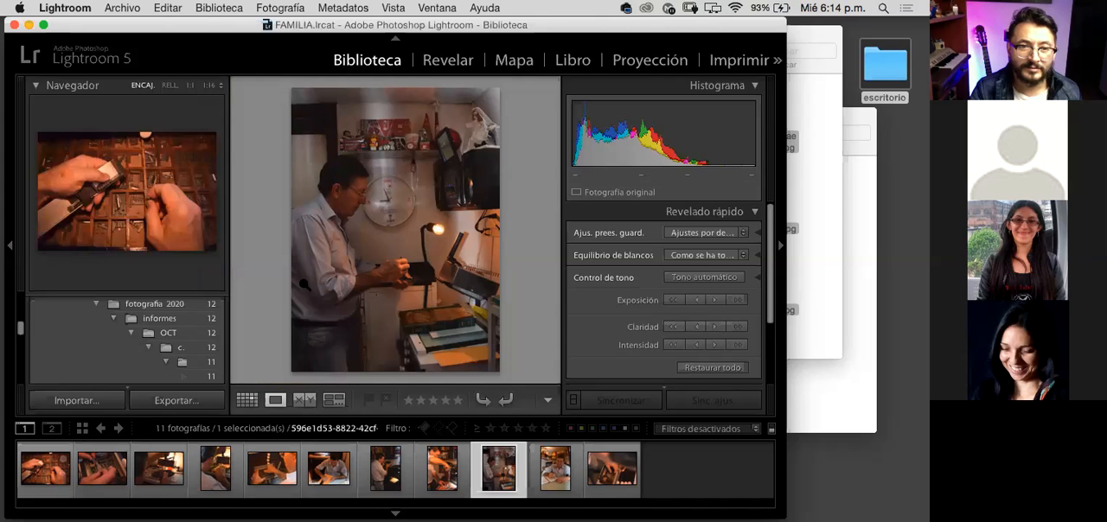
click(119, 481)
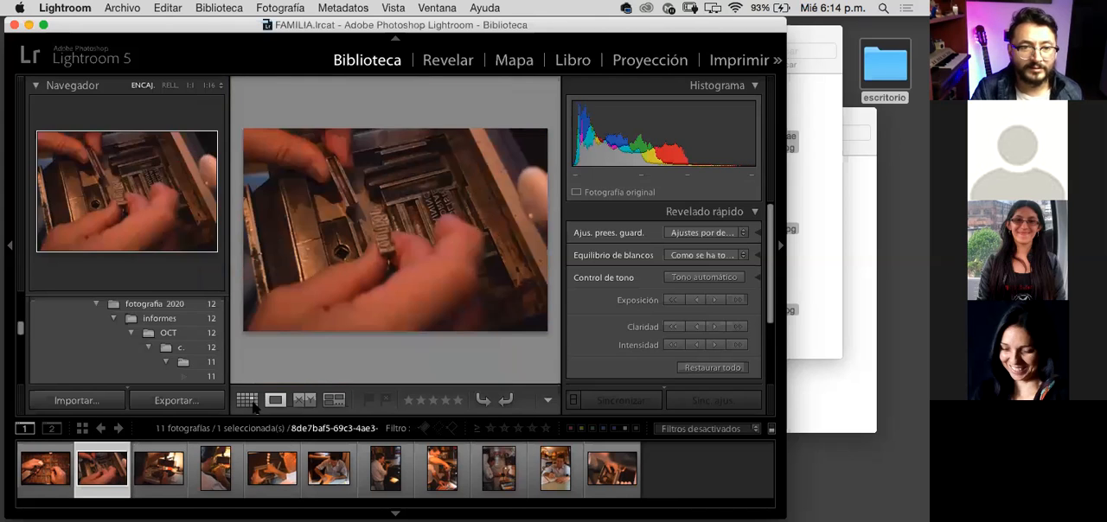
key(Right)
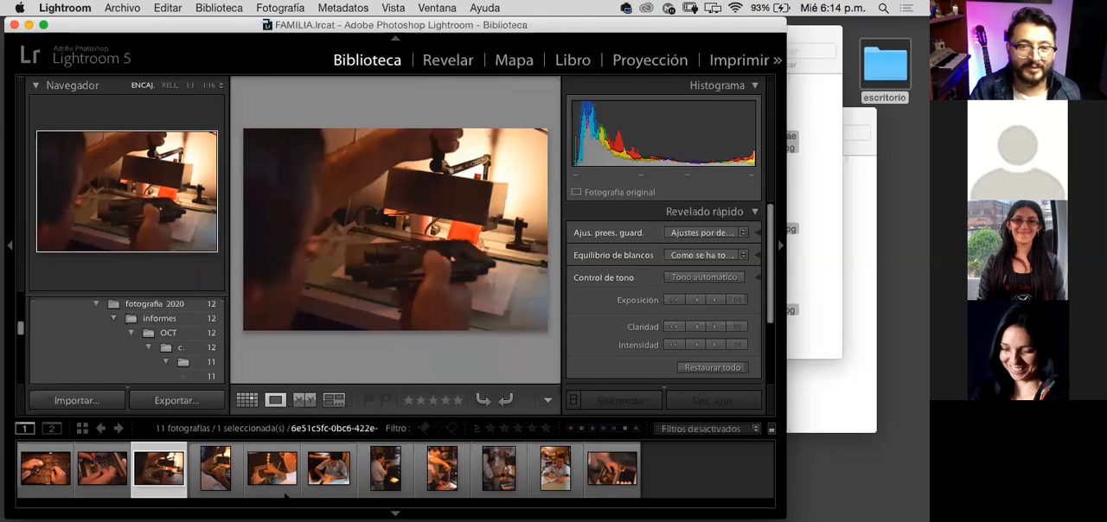
click(240, 468)
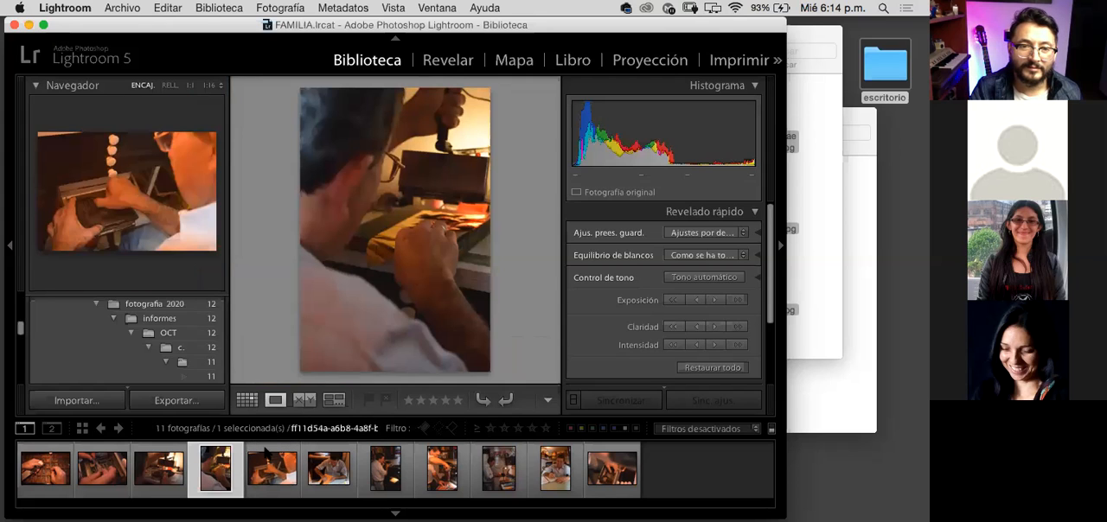
key(Right)
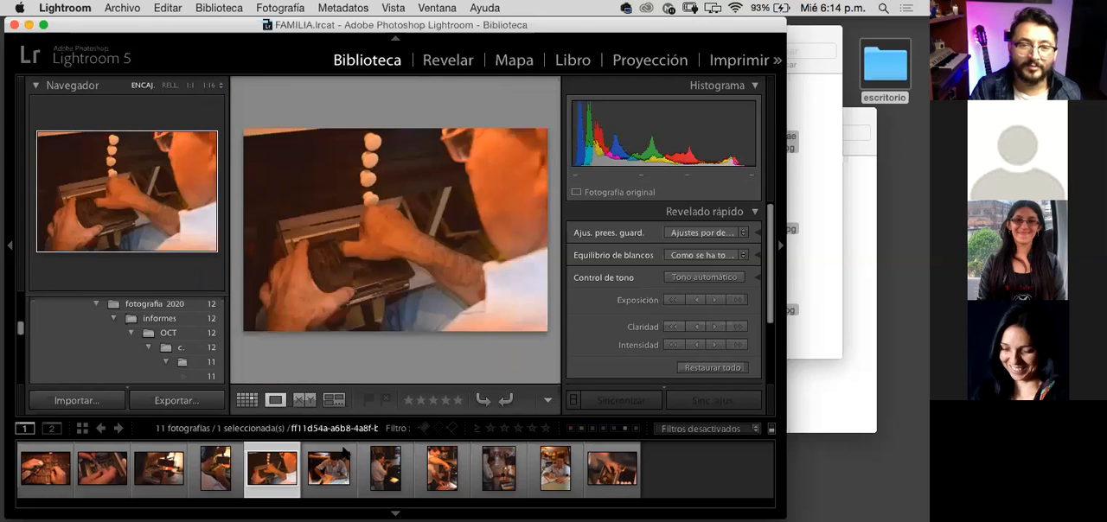
key(Right)
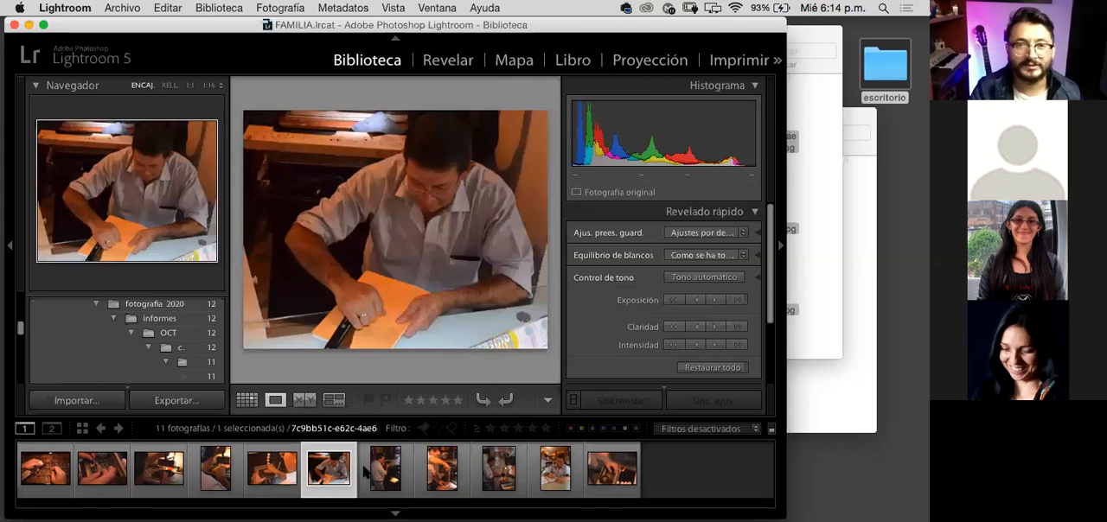
key(Right)
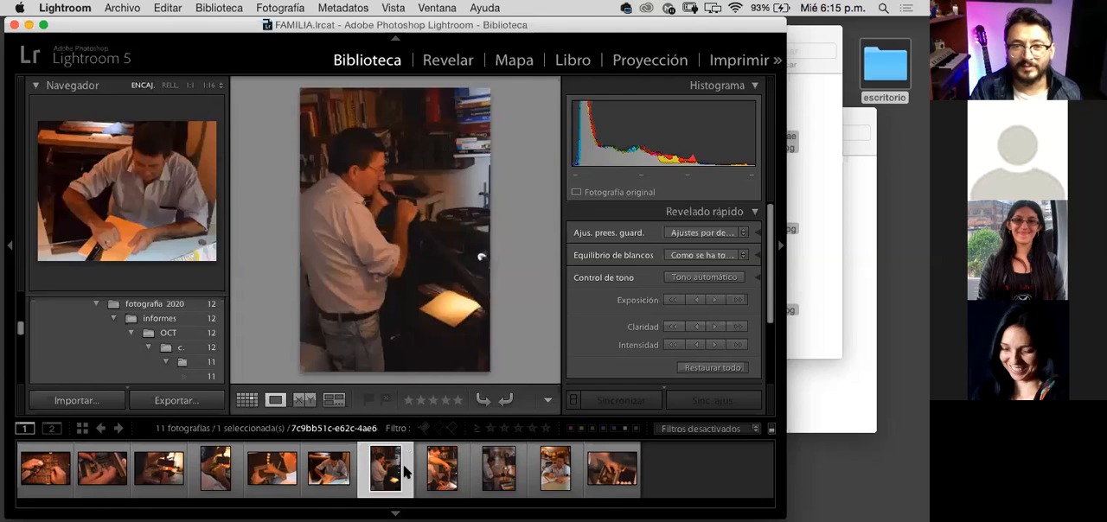
key(Left)
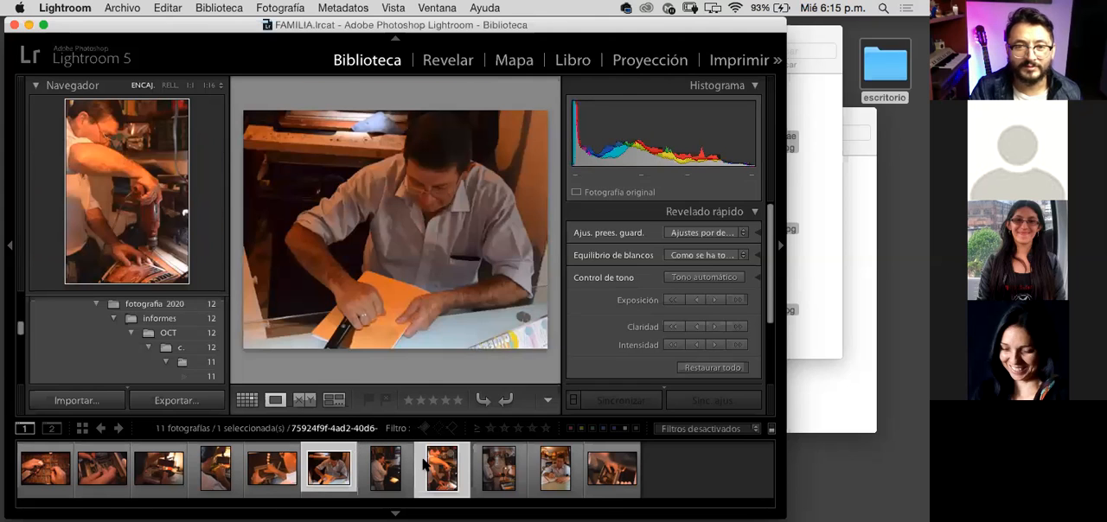
click(423, 470)
click(408, 468)
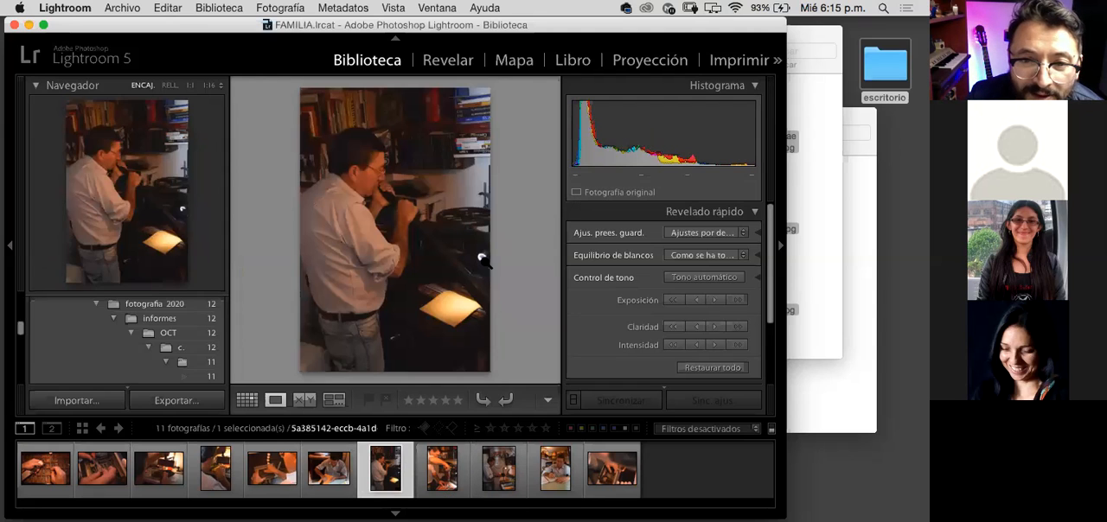
Step: Examine the seventh photo's lit paper and the man's face at 1:1, returning to the fitted view each time
click(482, 258)
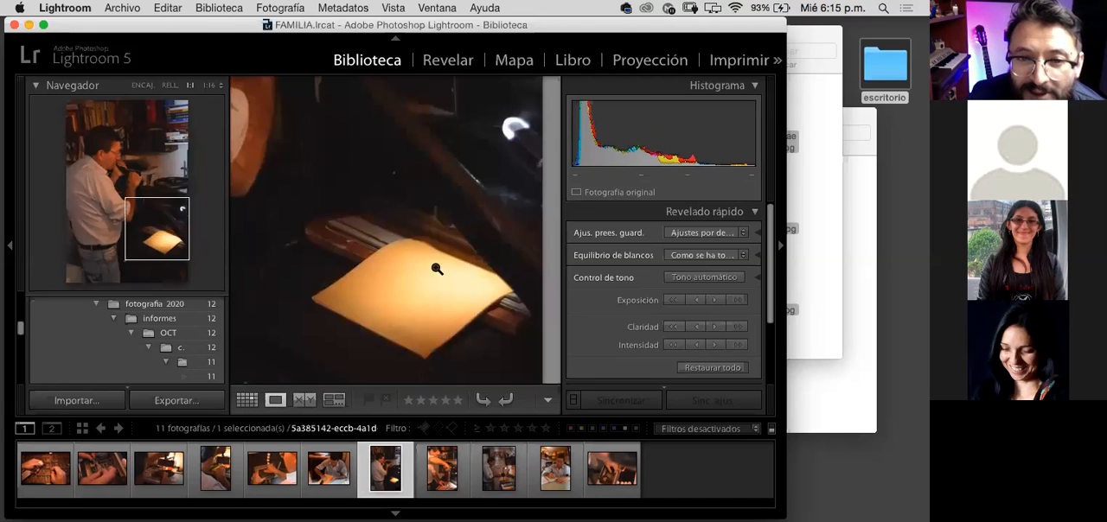
click(456, 269)
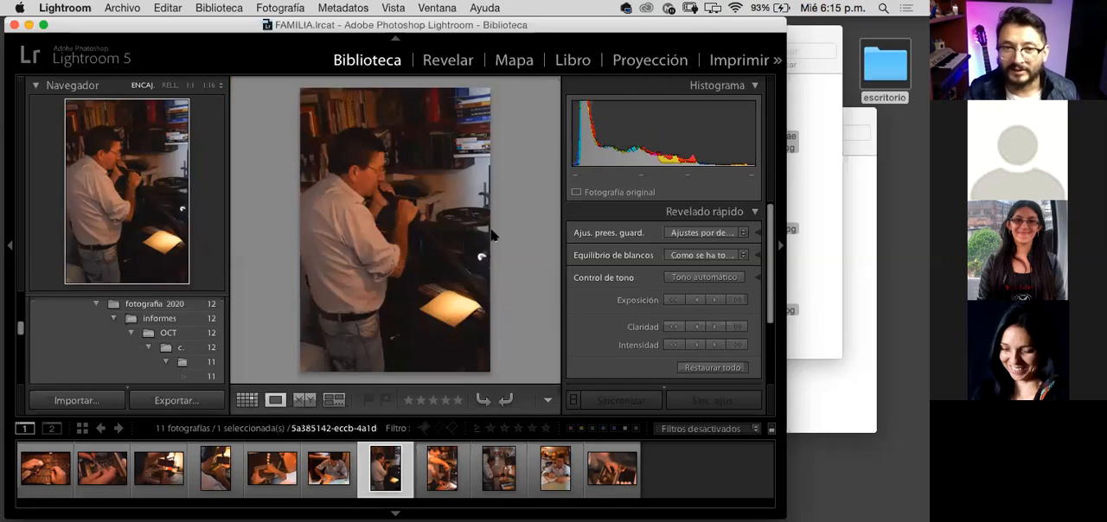
click(364, 169)
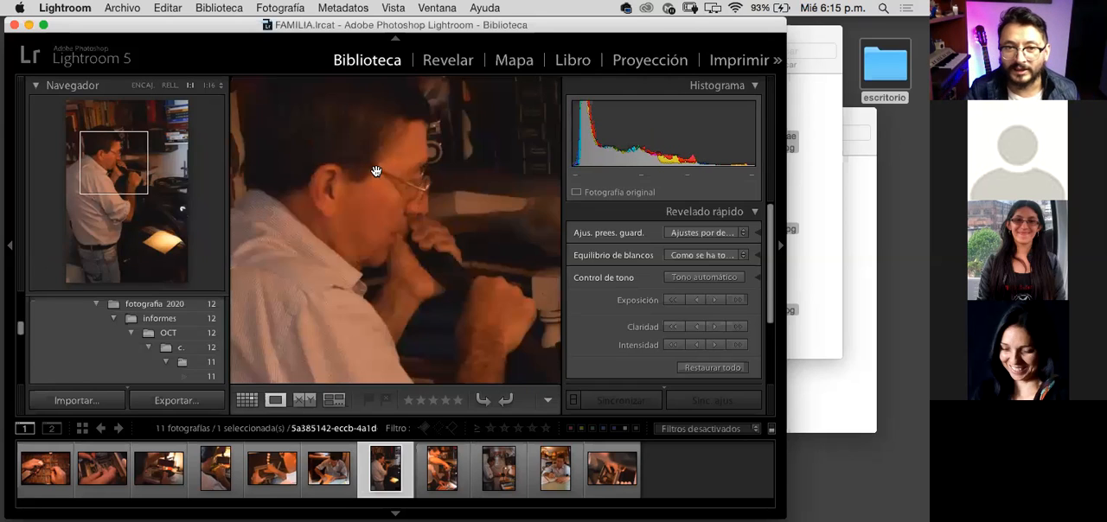
click(417, 225)
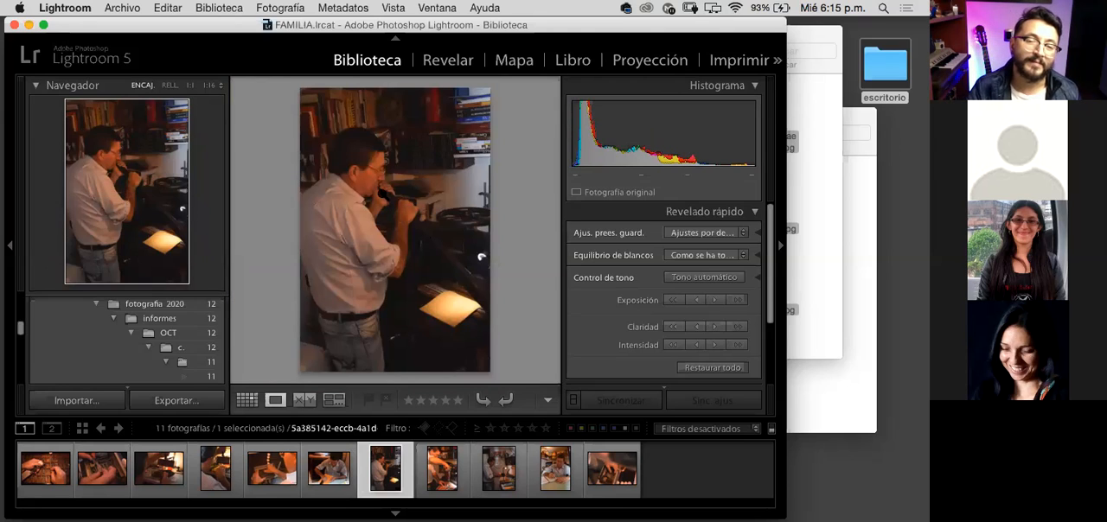
Step: View the ninth, tenth and eleventh photos in Loupe view, and select the second photo
click(517, 467)
click(571, 472)
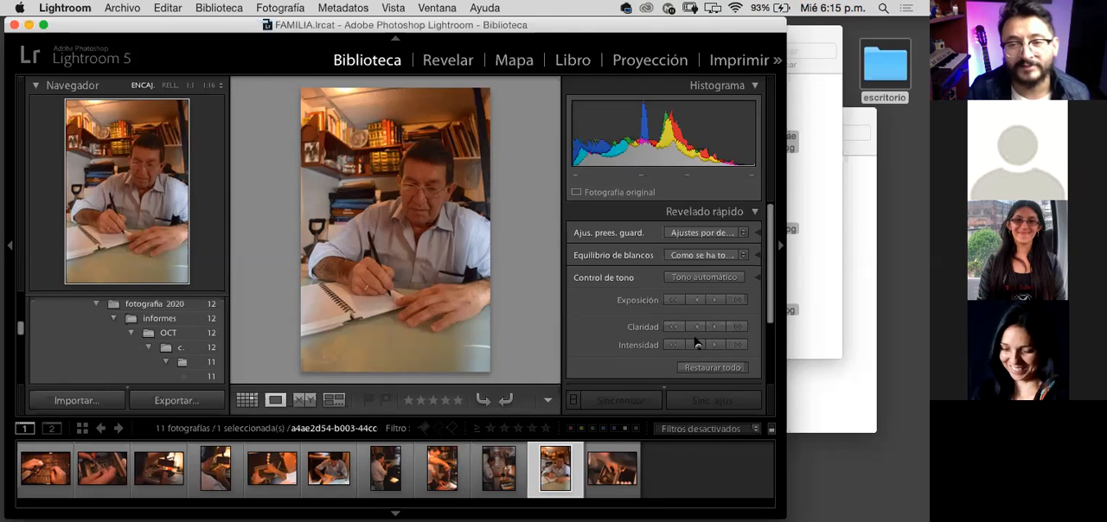
click(616, 471)
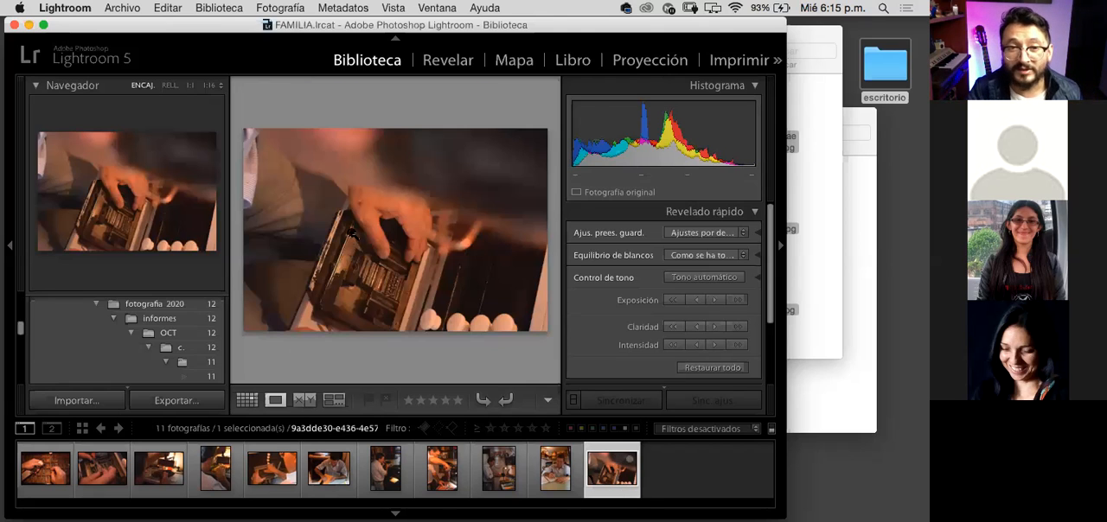
click(104, 481)
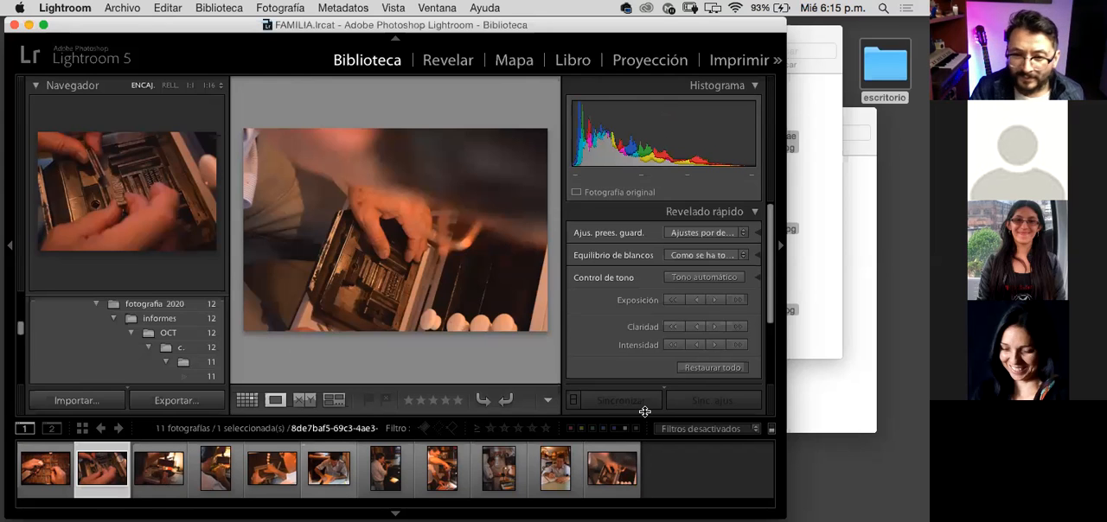
Step: View the eleventh, fifth, seventh and eighth photos in Loupe view, and return to the first photo
click(621, 476)
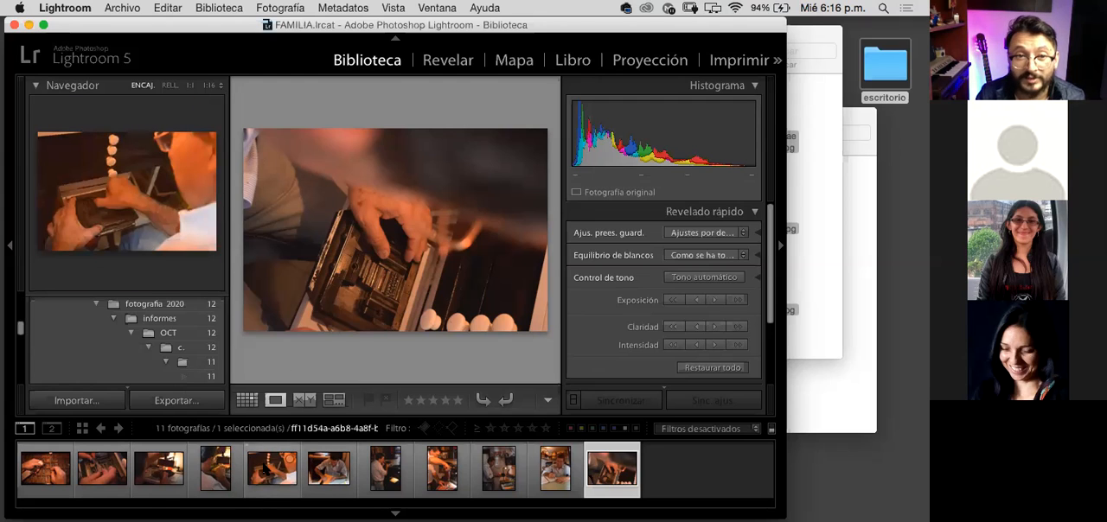
click(265, 468)
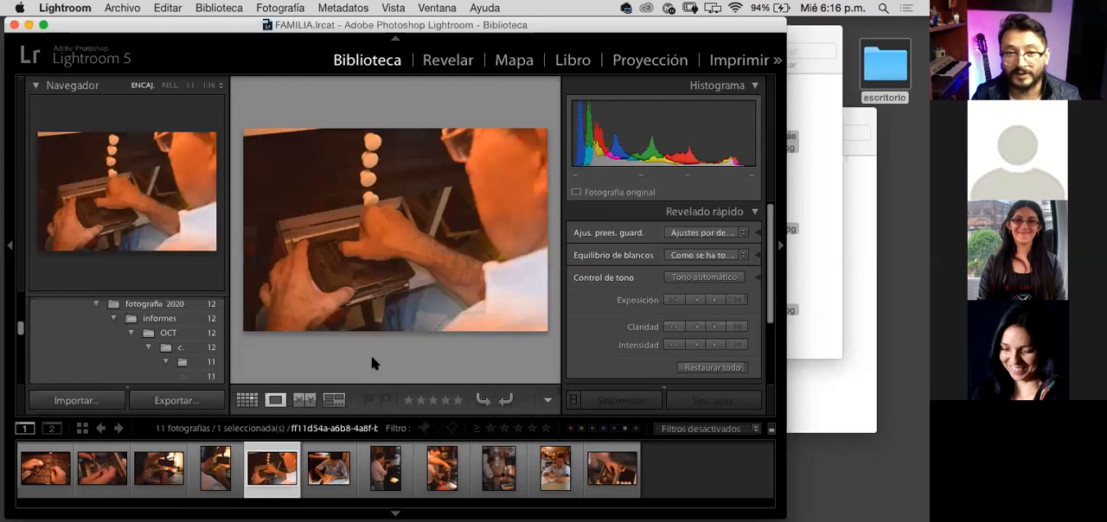
click(388, 471)
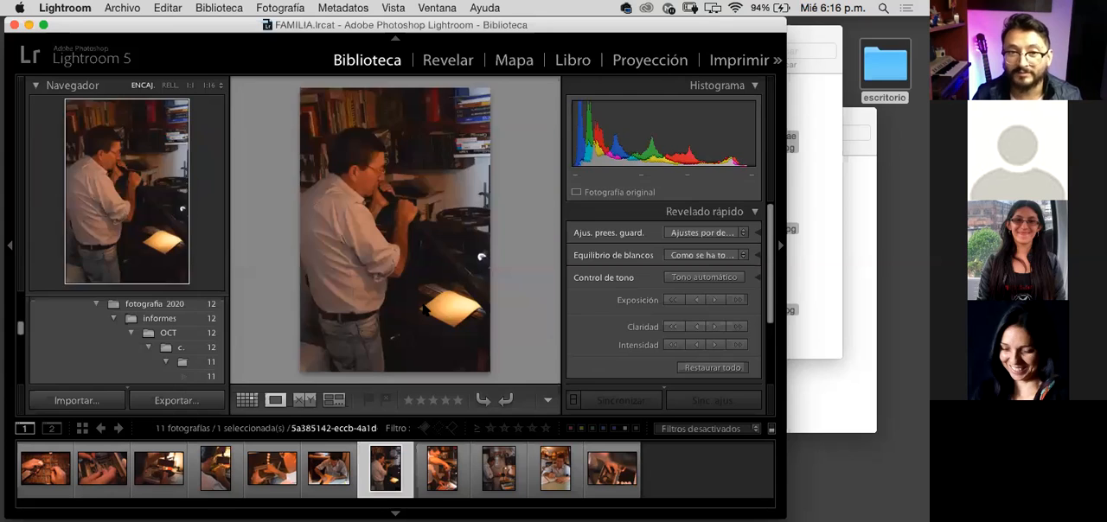
click(460, 475)
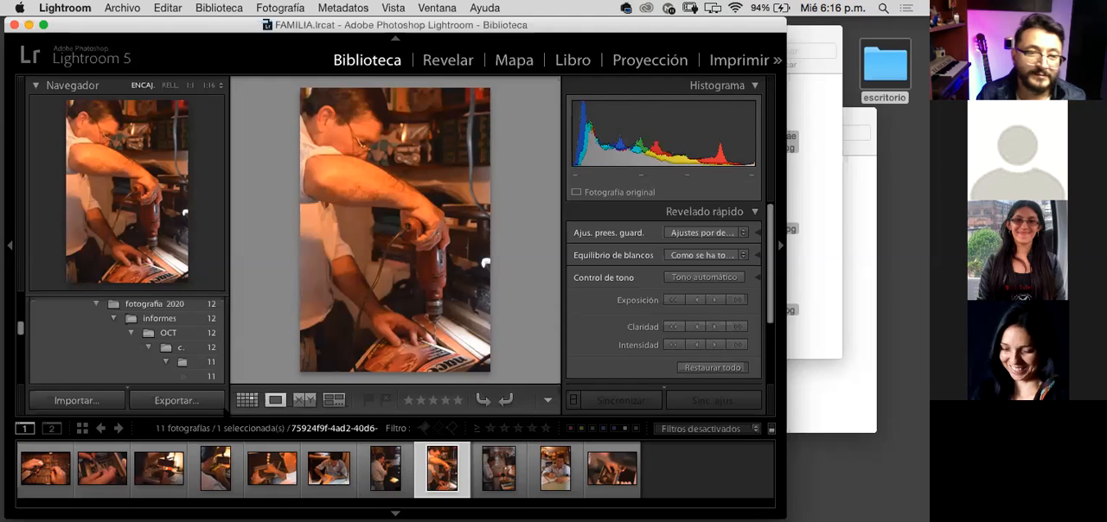
click(44, 474)
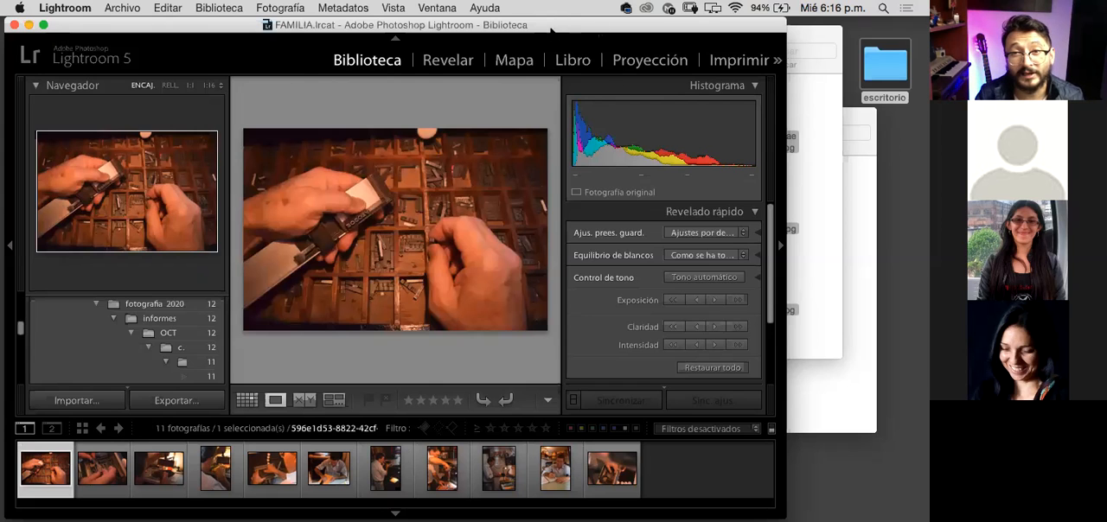
drag(559, 29, 562, 28)
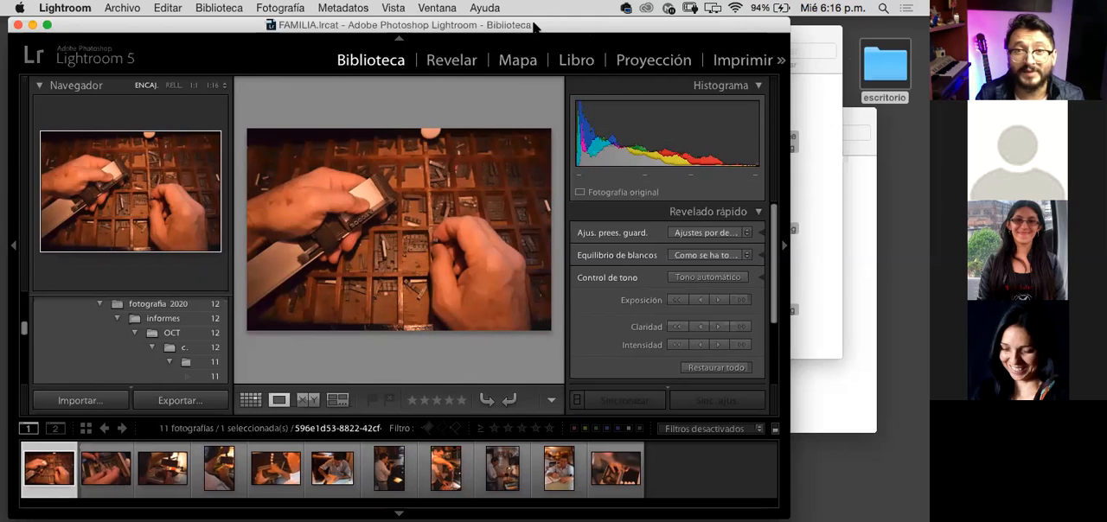
drag(536, 26, 541, 28)
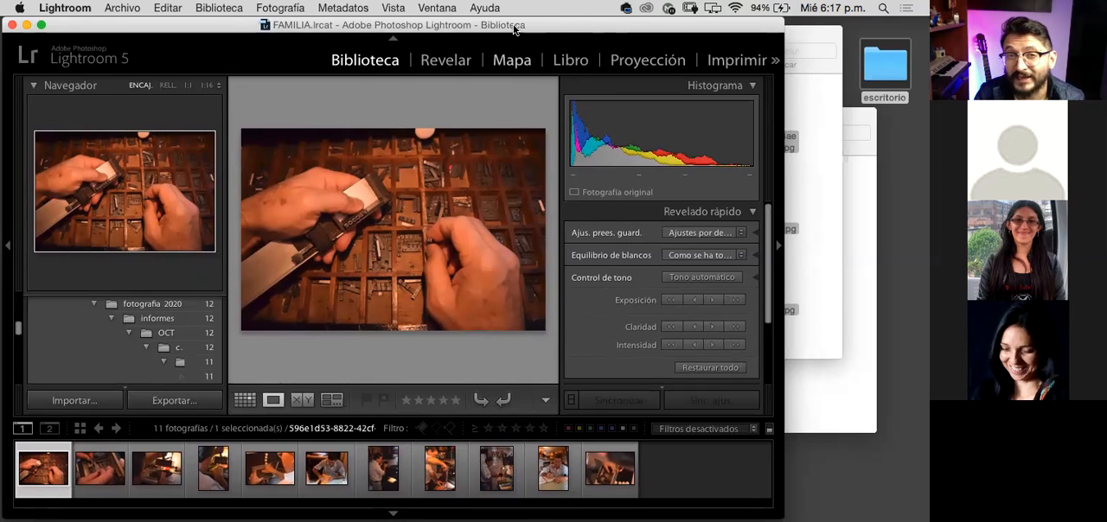
drag(510, 26, 501, 21)
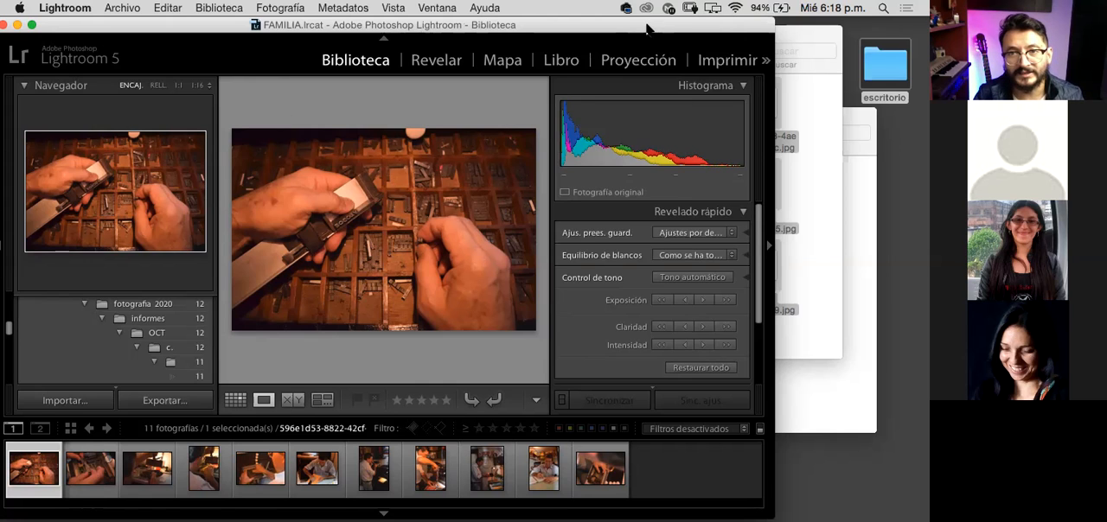
drag(649, 31, 692, 29)
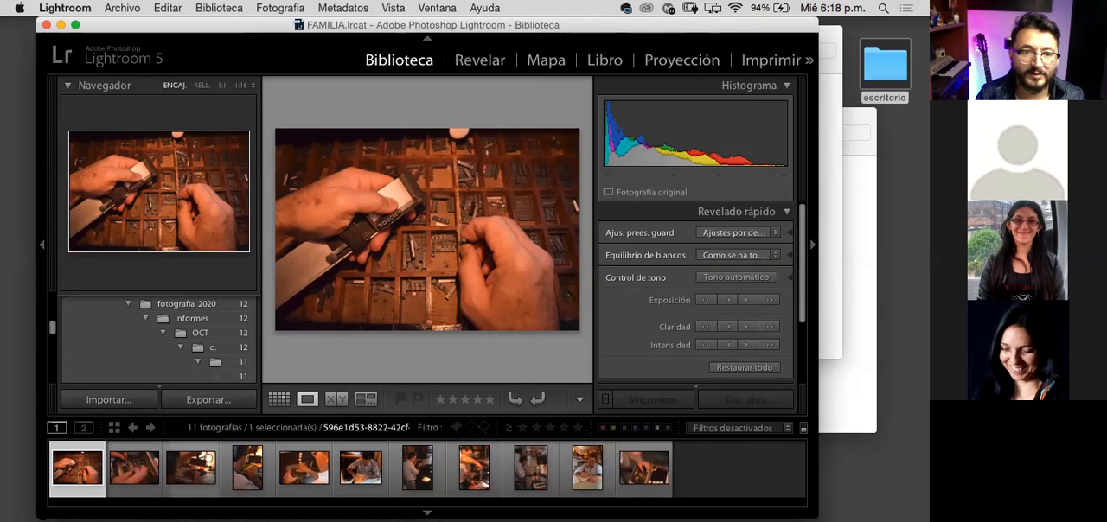
drag(37, 517, 31, 486)
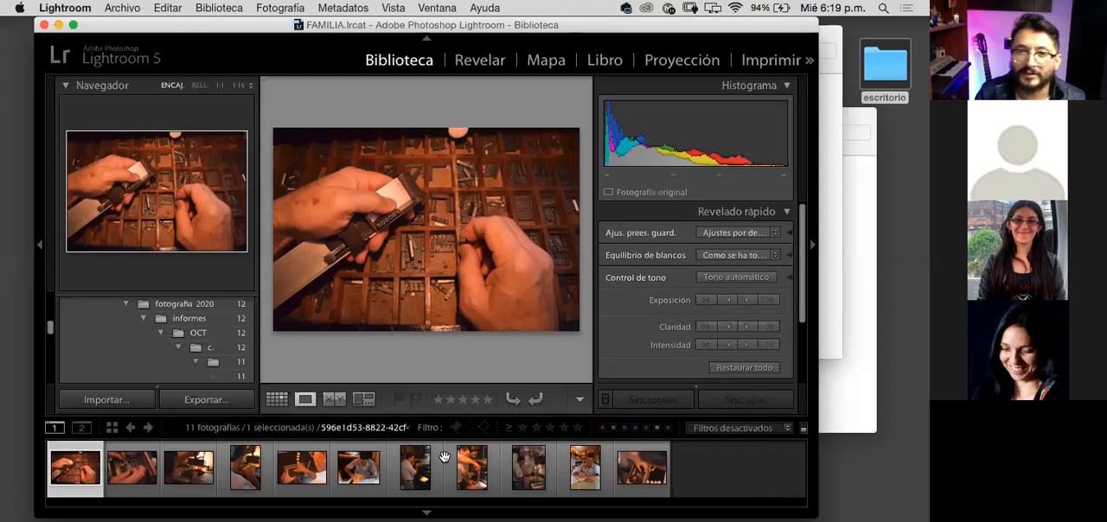
drag(471, 25, 440, 25)
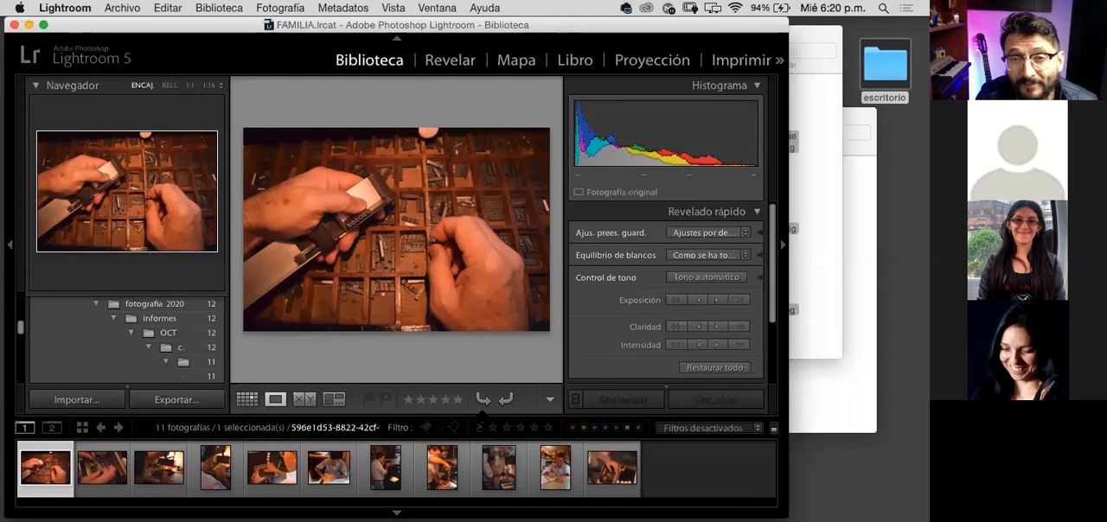
drag(568, 27, 517, 30)
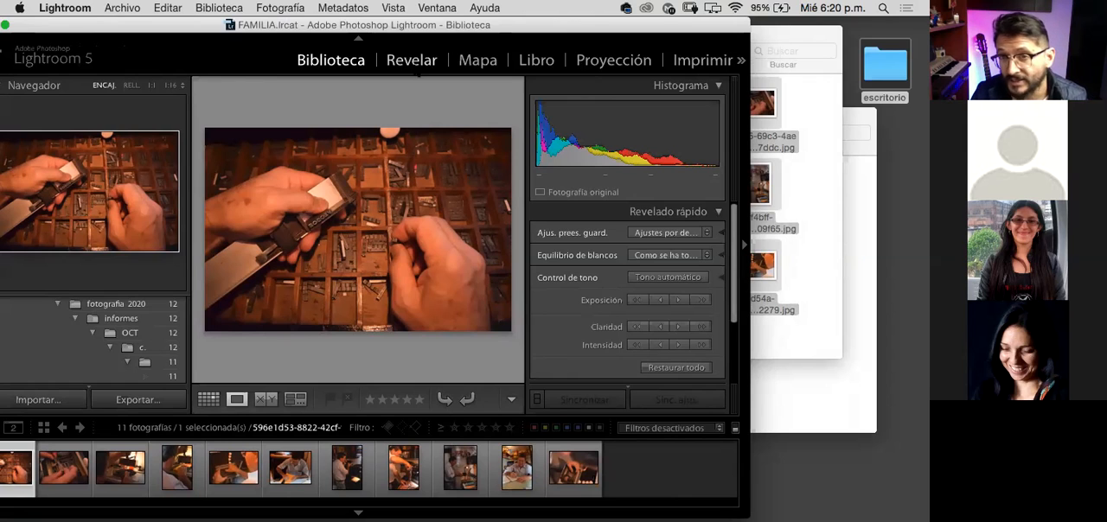
Step: Open the first photo in the Develop module and hide the Navigator and presets panels to enlarge the image
click(418, 75)
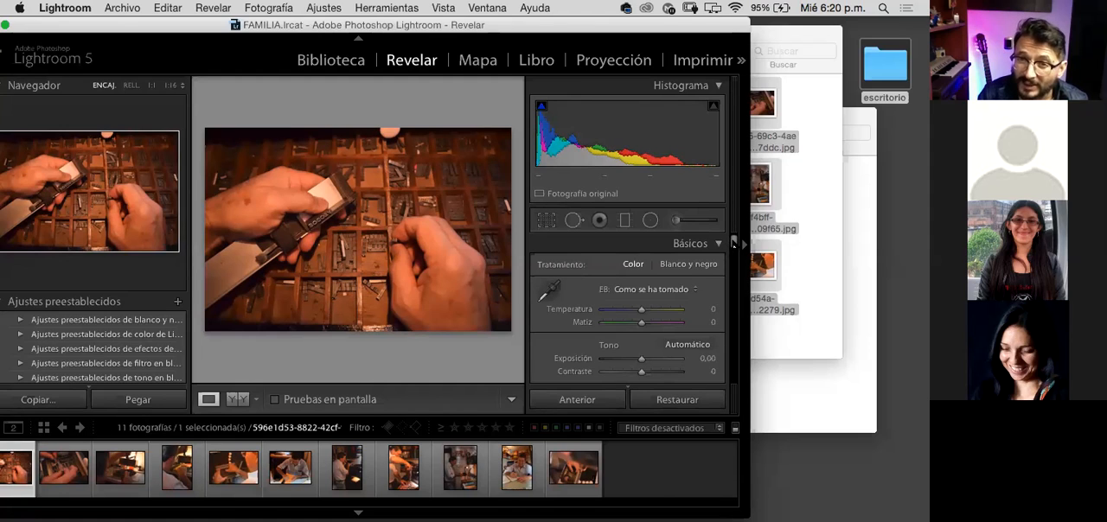
scroll(735, 243, down, 1)
scroll(734, 243, up, 1)
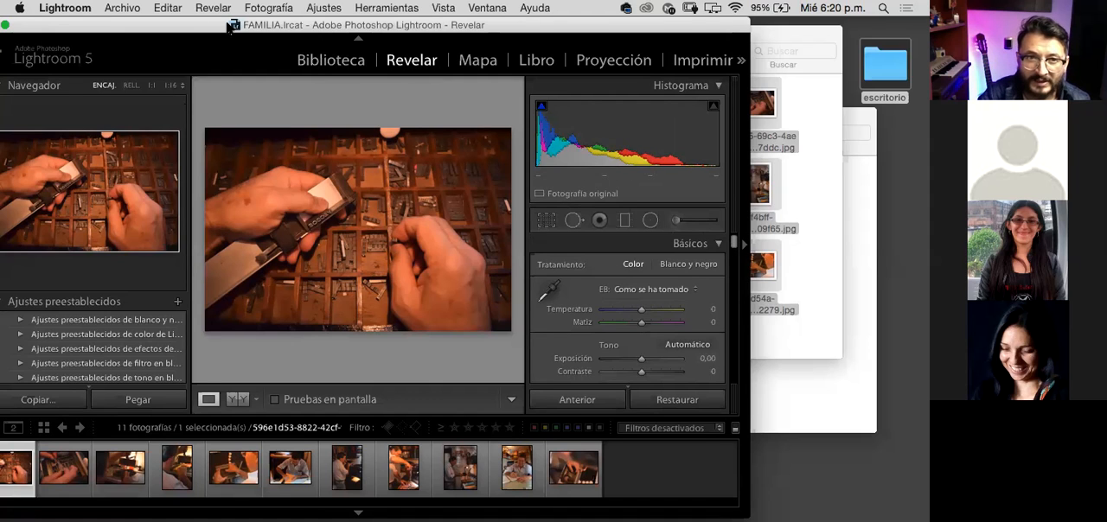
drag(230, 26, 259, 26)
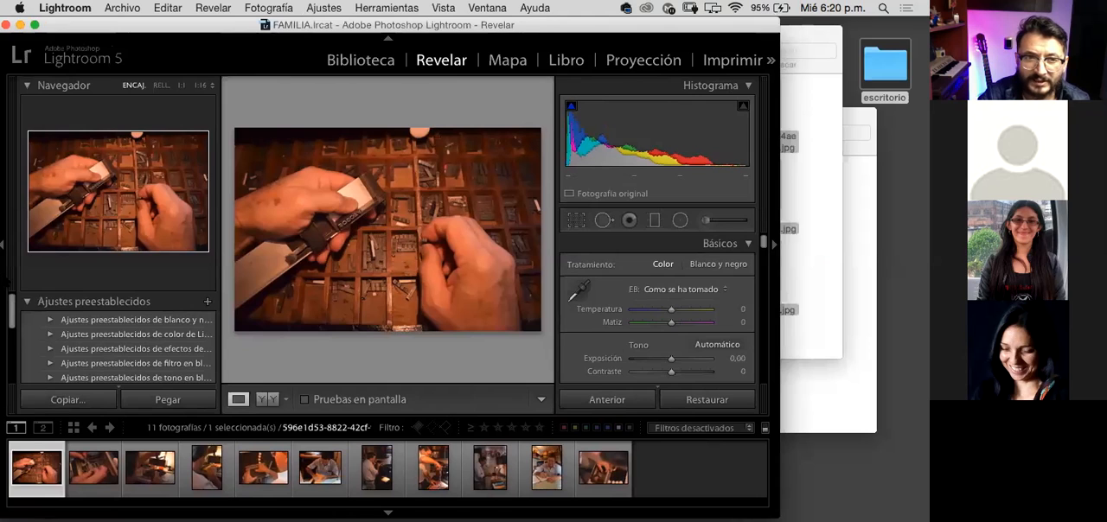
click(4, 241)
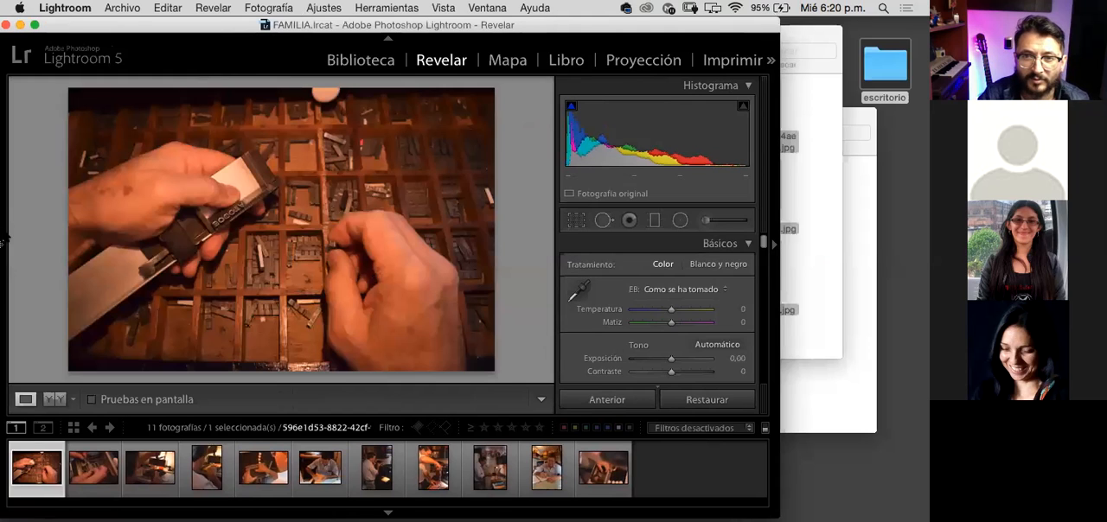
drag(554, 28, 549, 29)
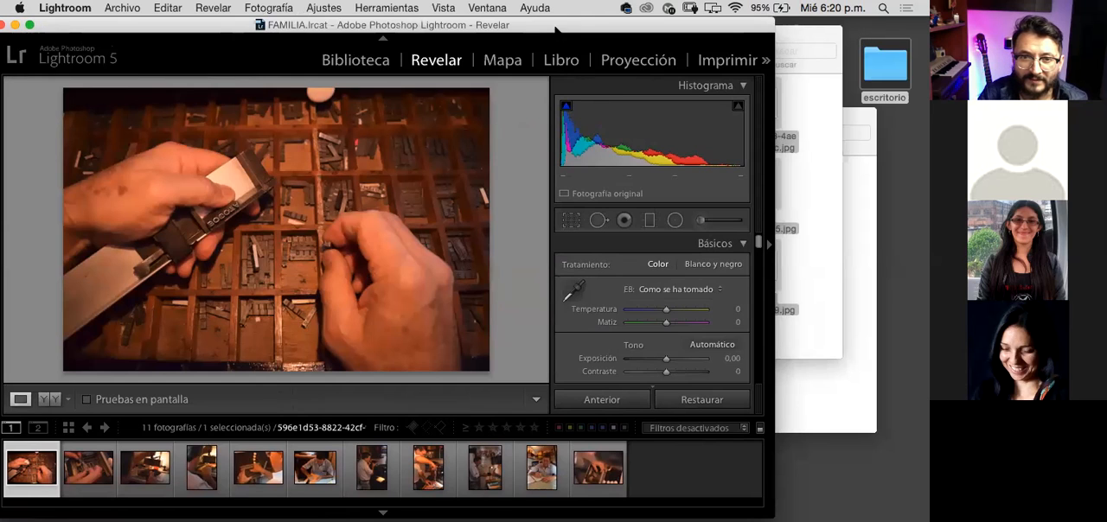
drag(552, 30, 542, 31)
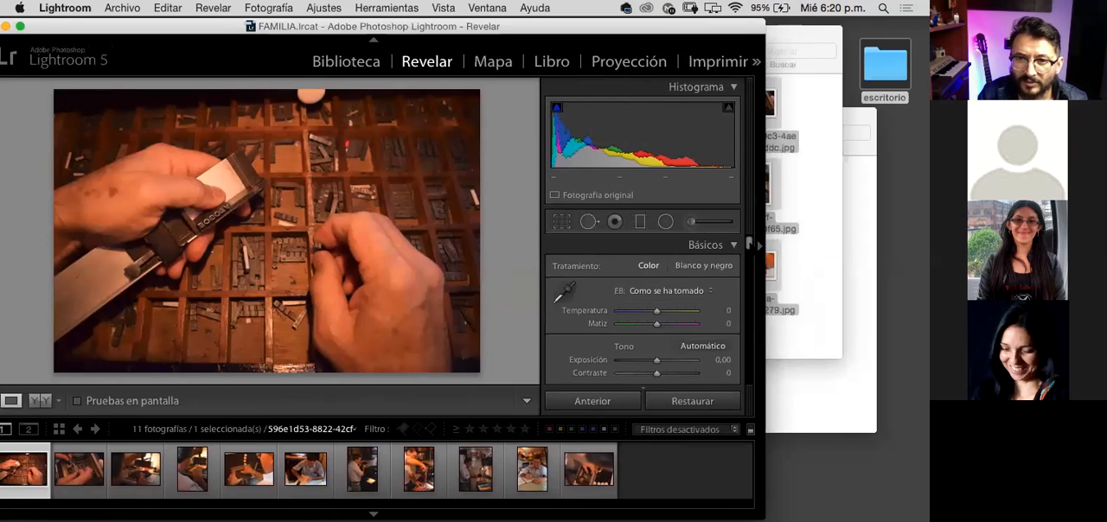
Step: Examine the Develop adjustments from Basic through Presence, Tone Curve and HSL luminance to Split Toning, returning to the HSL settings
scroll(646, 311, down, 3)
scroll(746, 272, down, 5)
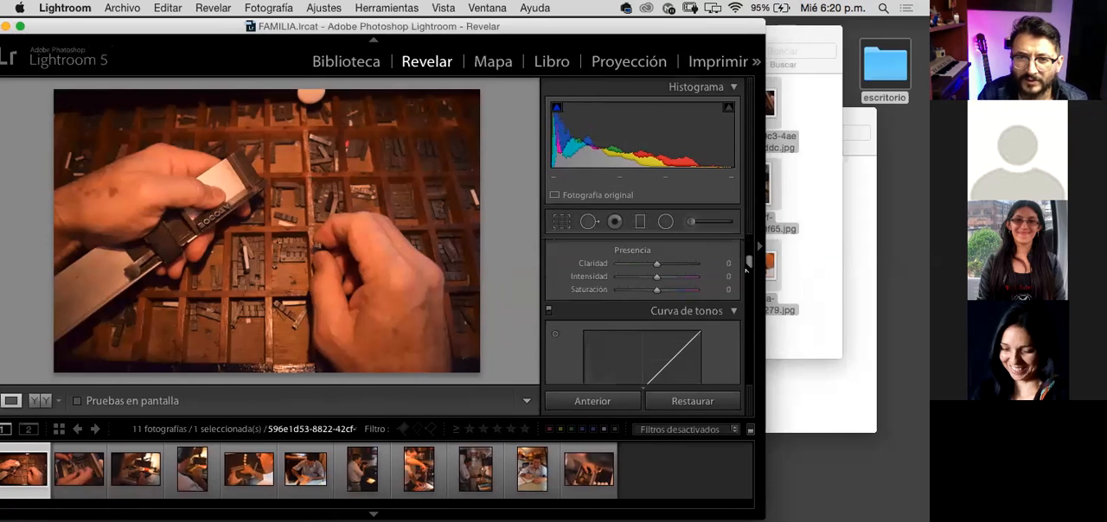
scroll(644, 302, down, 3)
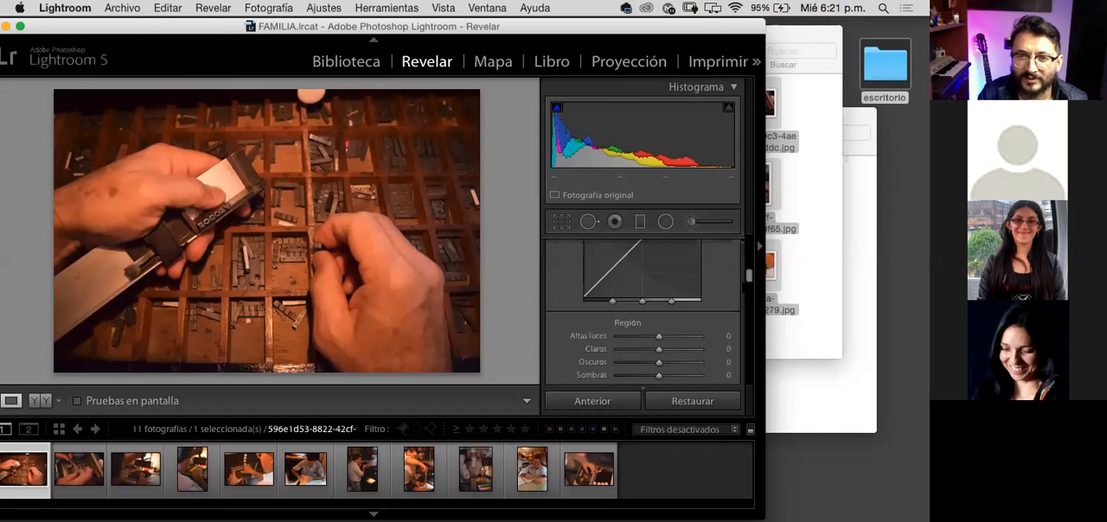
scroll(643, 311, down, 3)
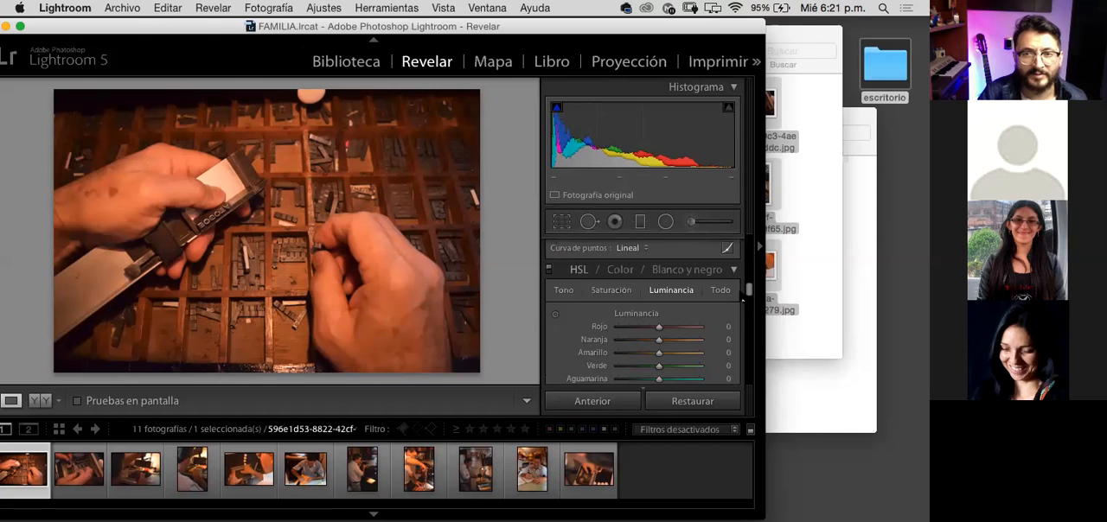
scroll(643, 312, up, 1)
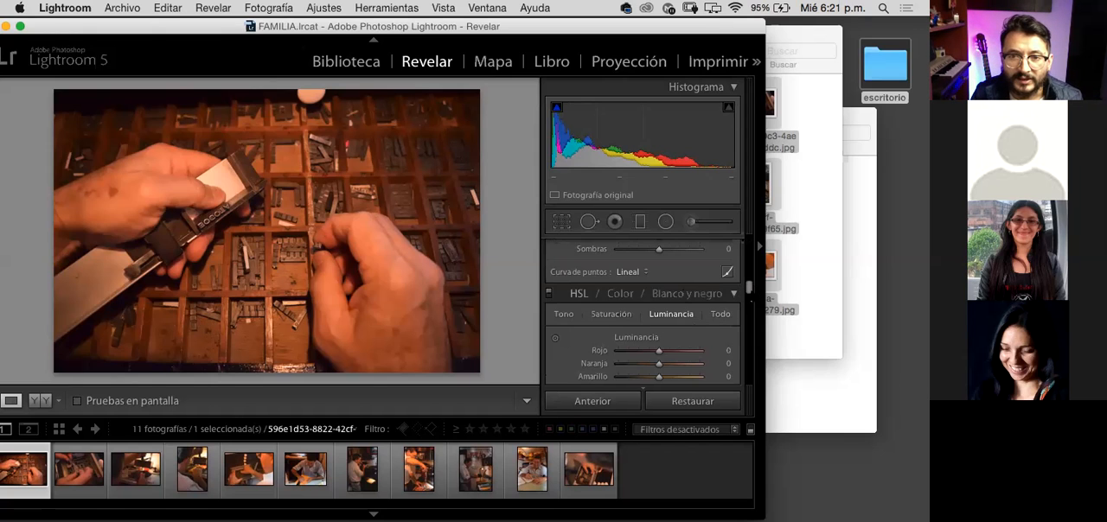
scroll(749, 296, down, 3)
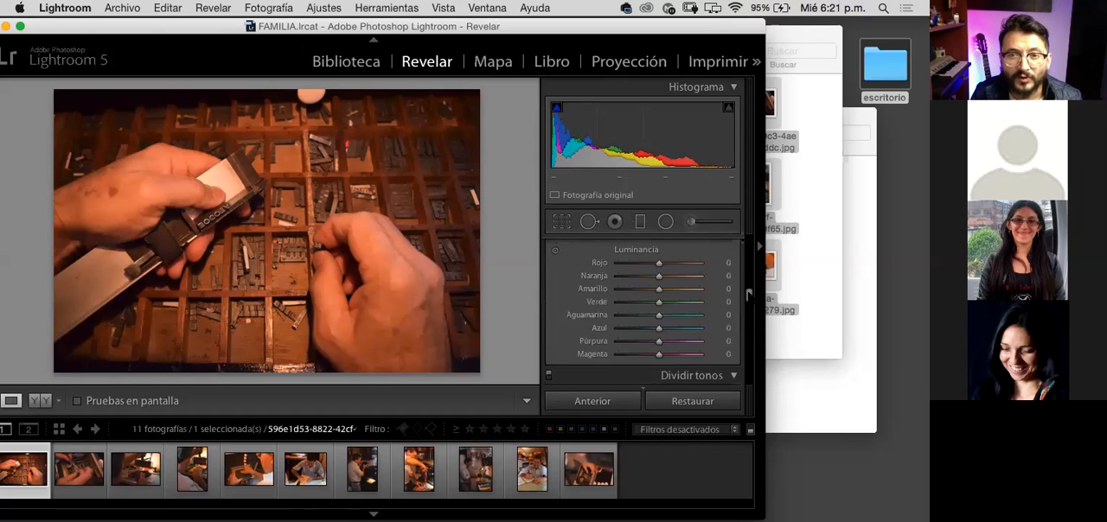
scroll(748, 295, down, 1)
scroll(749, 296, down, 1)
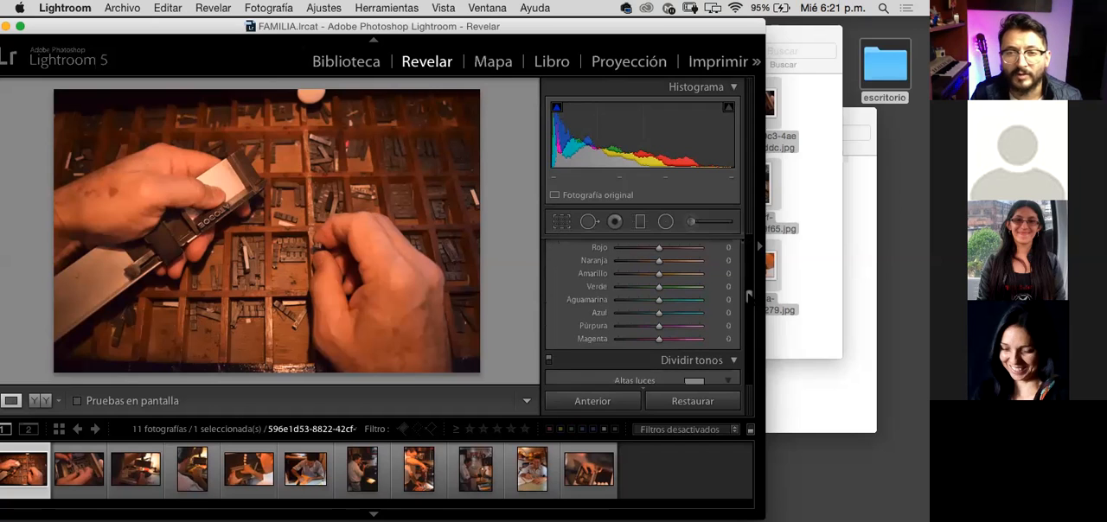
scroll(749, 296, up, 1)
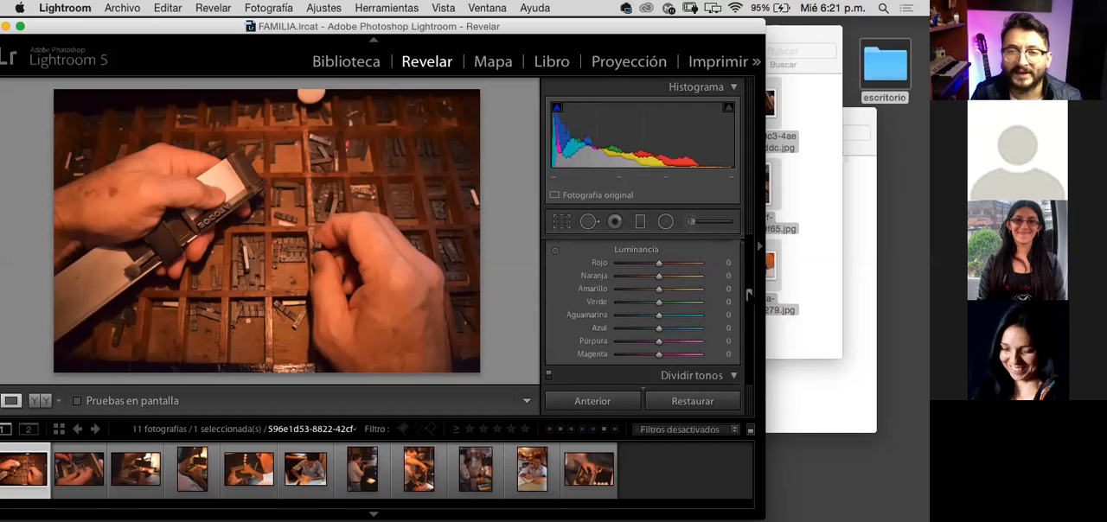
scroll(749, 295, up, 2)
scroll(749, 292, up, 1)
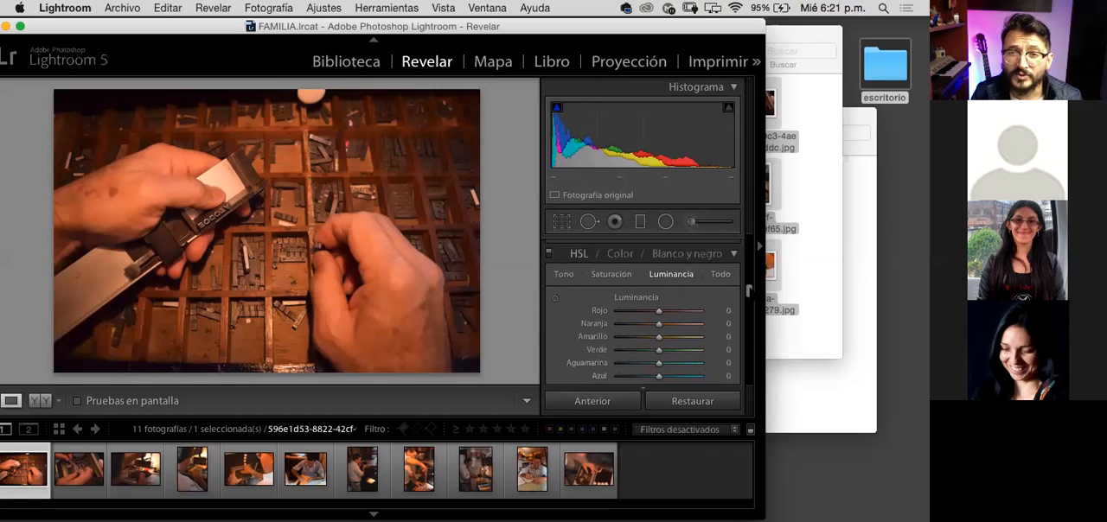
Step: Raise the first photo's orange luminance to +49 and examine the HSL hue sliders
scroll(749, 296, down, 1)
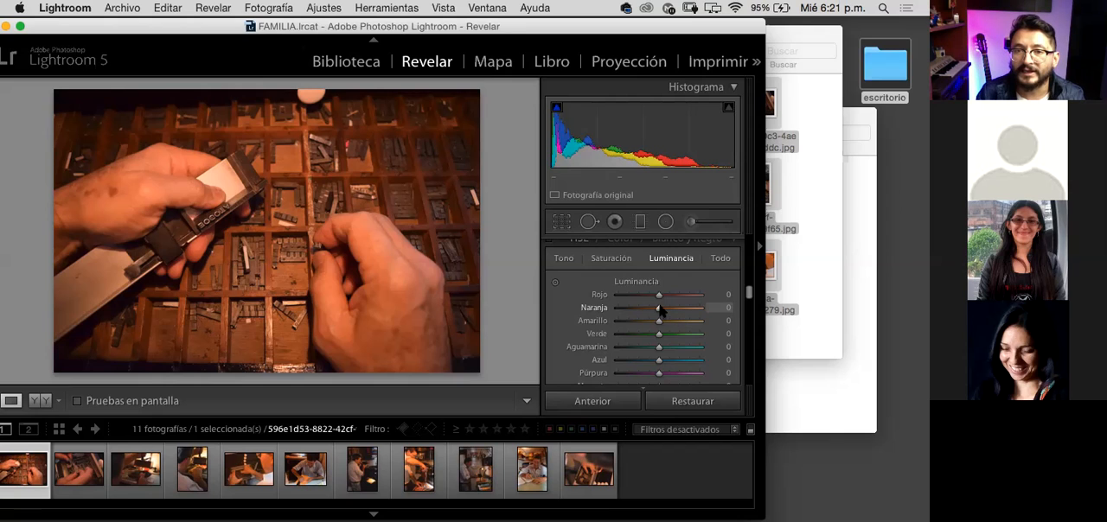
mouse_move(659, 311)
mouse_down()
mouse_move(702, 309)
mouse_move(636, 313)
mouse_move(712, 311)
mouse_move(677, 317)
mouse_up()
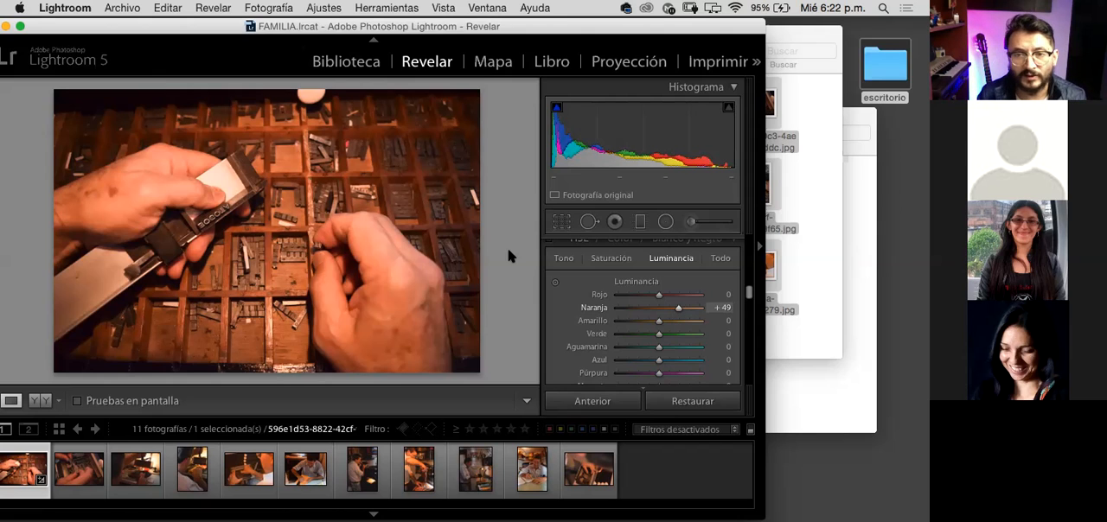
click(563, 258)
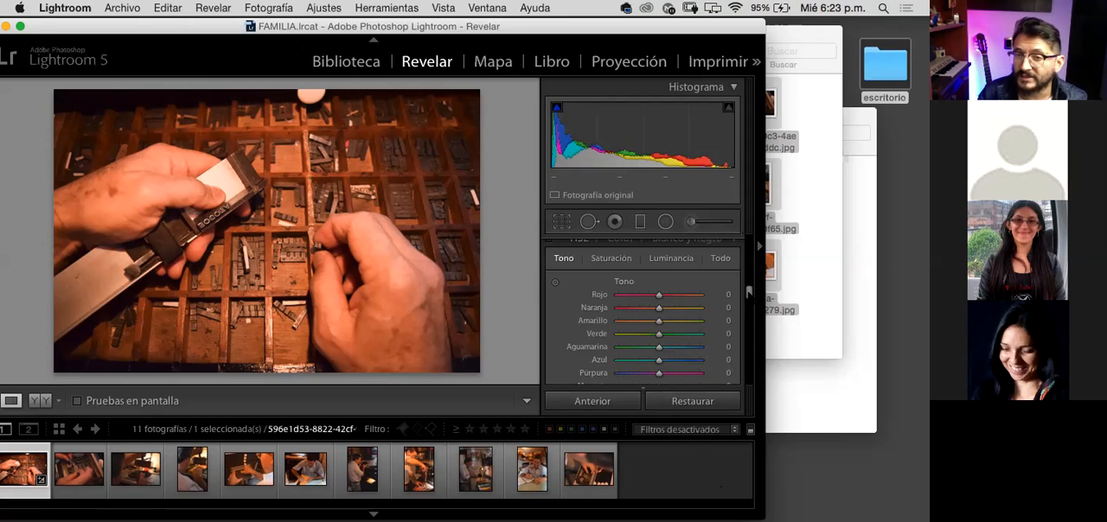
scroll(748, 294, down, 1)
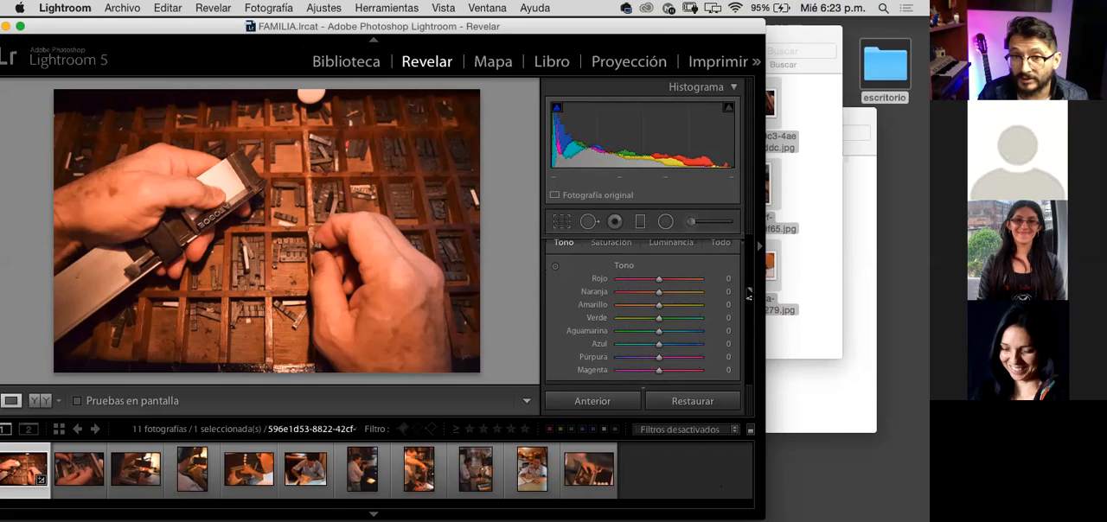
scroll(746, 292, down, 1)
scroll(745, 291, up, 3)
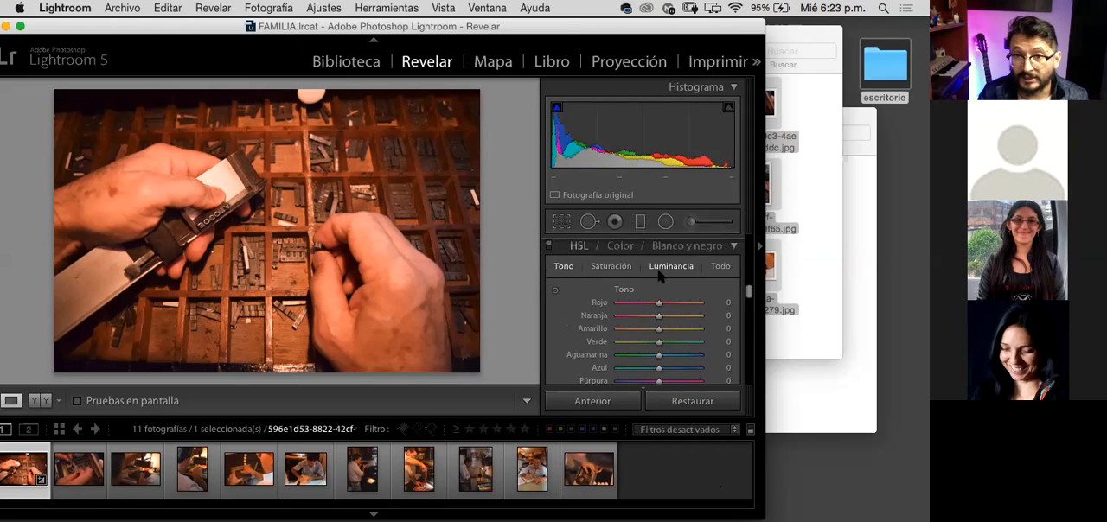
Step: Go back to the HSL luminance, try orange at +8, and try both red and orange at -100
click(685, 275)
mouse_move(659, 316)
mouse_down()
mouse_move(647, 317)
mouse_move(663, 319)
mouse_up()
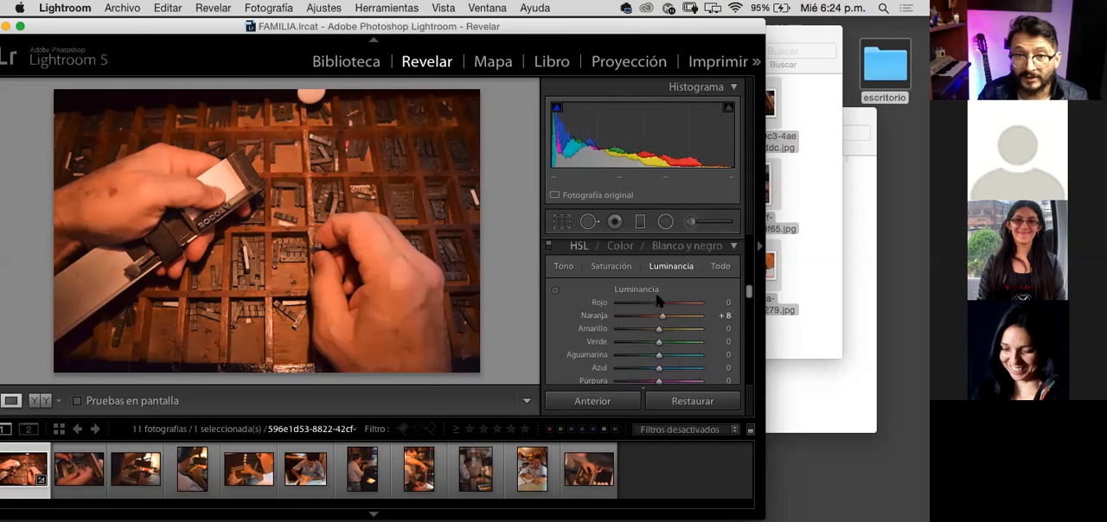
click(694, 304)
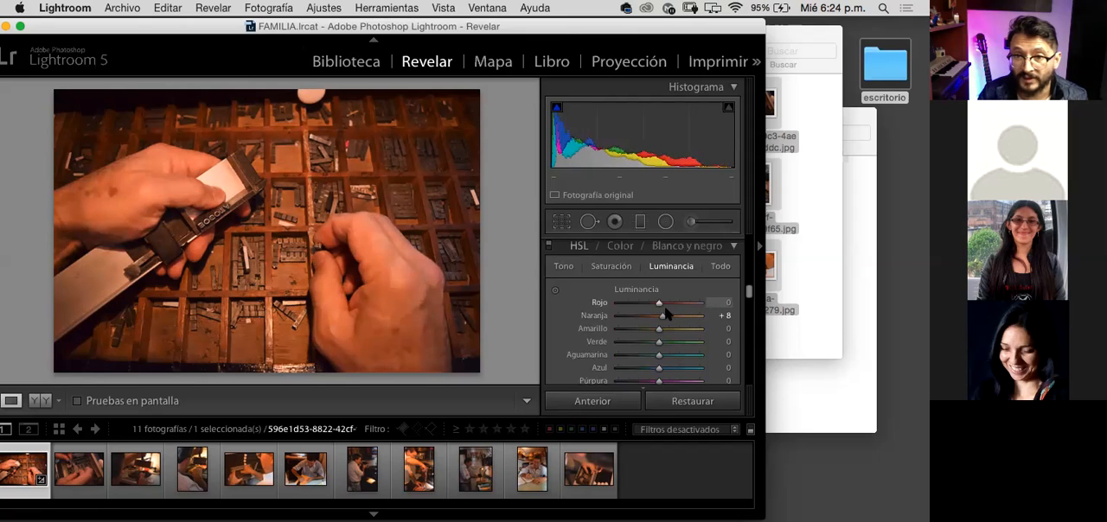
drag(694, 305, 616, 392)
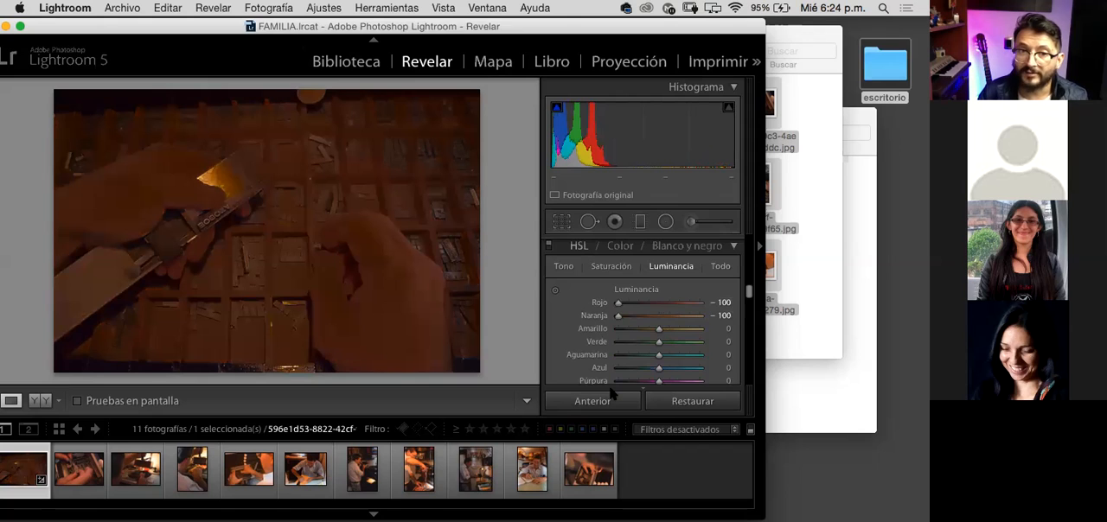
Step: Set the first photo's orange luminance to +30 and its red luminance to +34
click(670, 316)
click(673, 303)
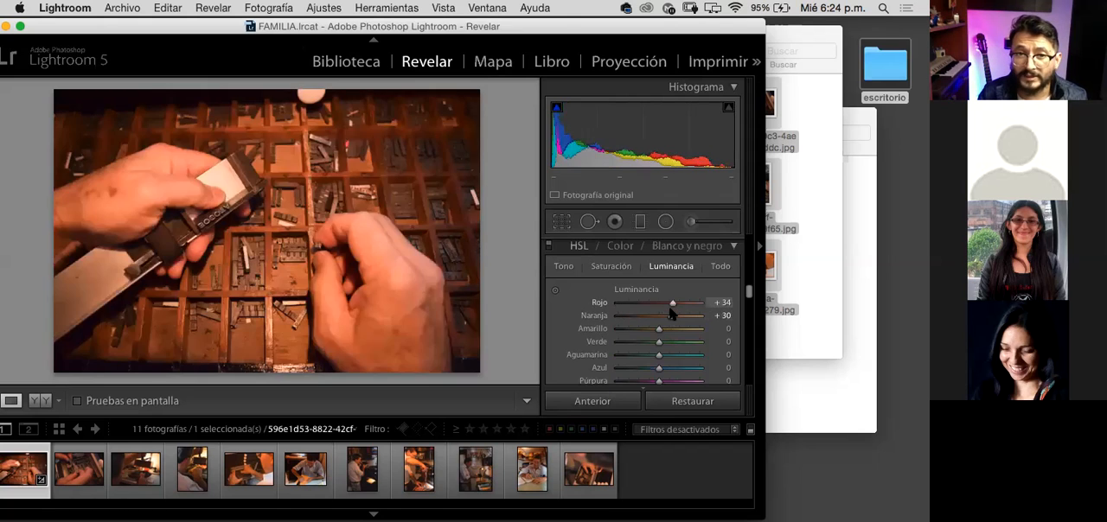
Step: Set the first photo's red luminance to +15 and orange luminance to +19, and compare the photo with and without the HSL adjustments
mouse_move(672, 305)
mouse_down()
mouse_move(660, 306)
mouse_move(667, 317)
mouse_move(664, 304)
mouse_up()
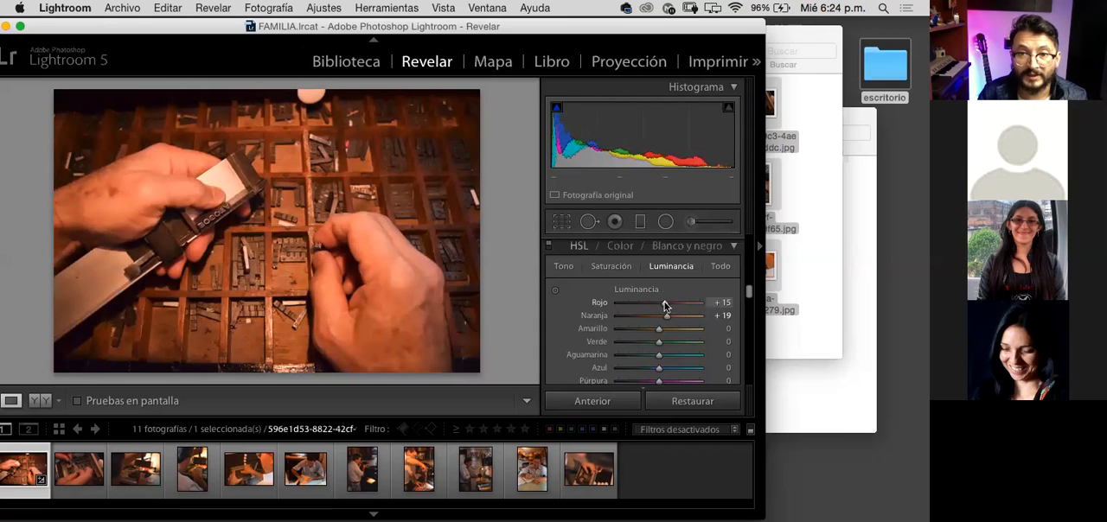
click(548, 247)
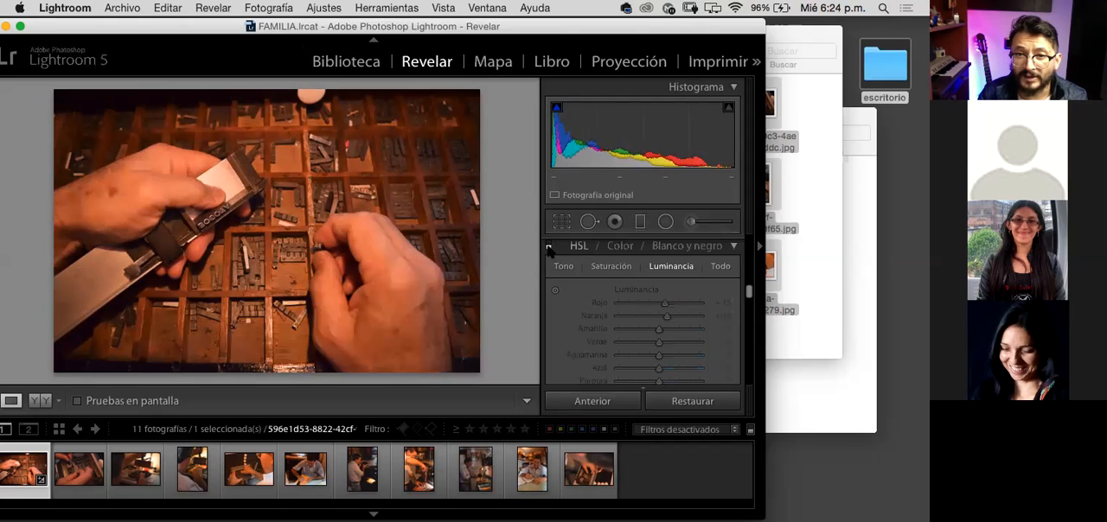
click(548, 246)
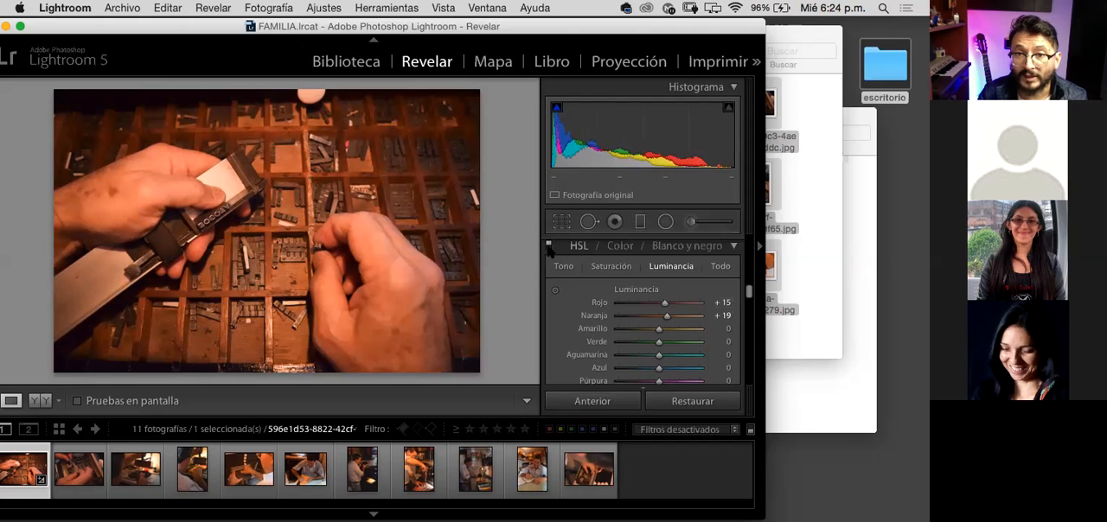
click(548, 246)
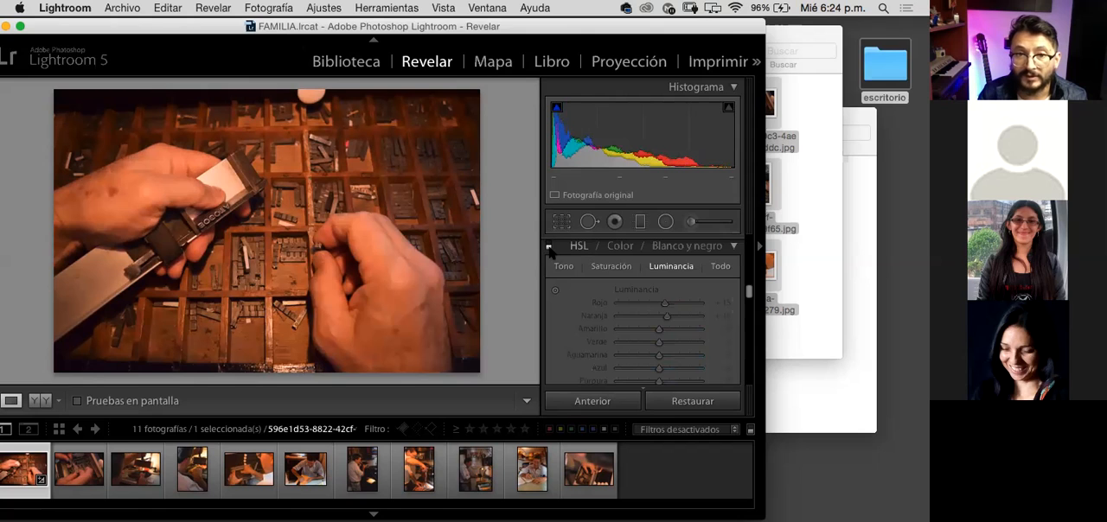
click(548, 247)
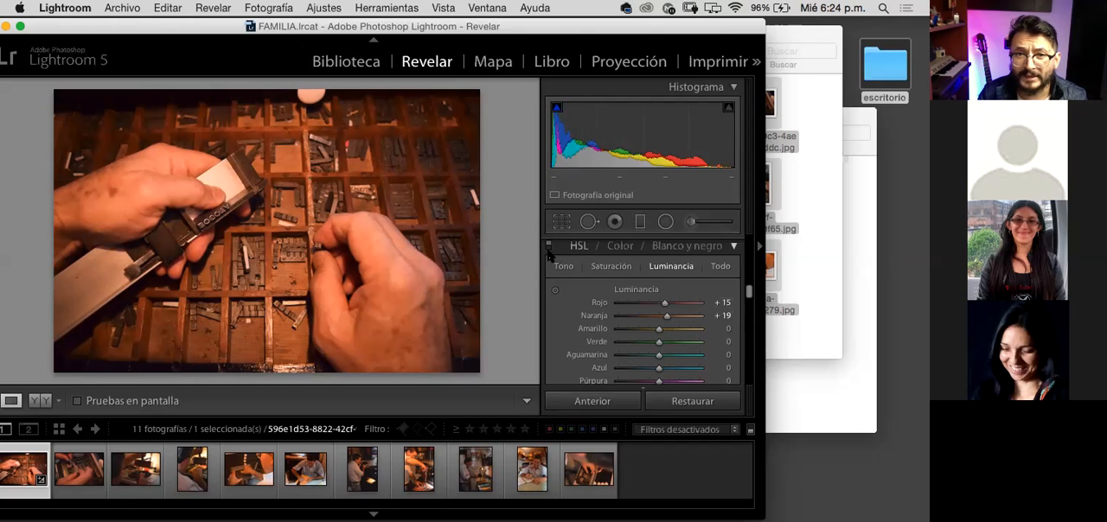
click(548, 248)
click(548, 248)
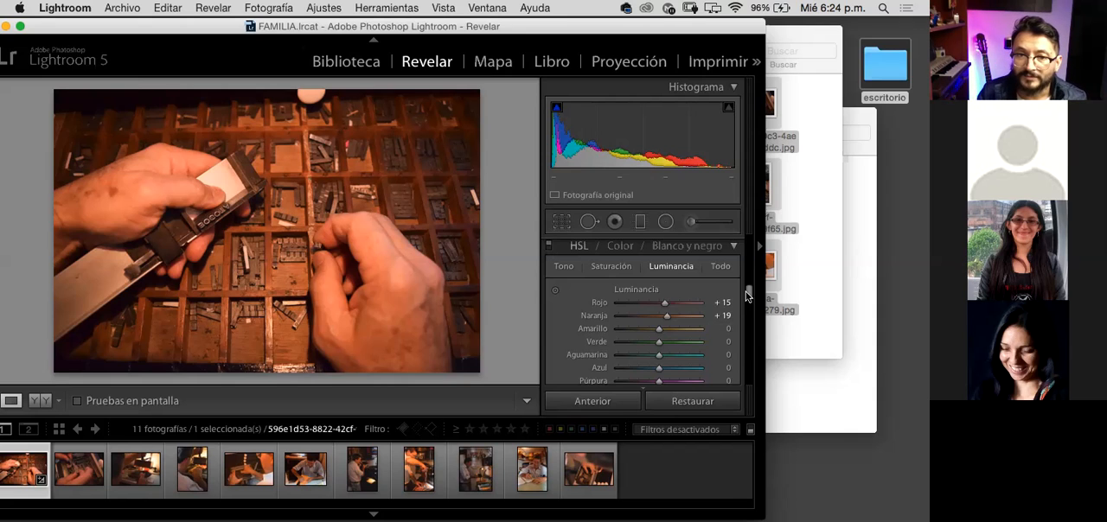
Step: Try the first photo's shadows at +100 in the Basic adjustments, and settle on +13
scroll(748, 296, down, 2)
scroll(748, 297, down, 4)
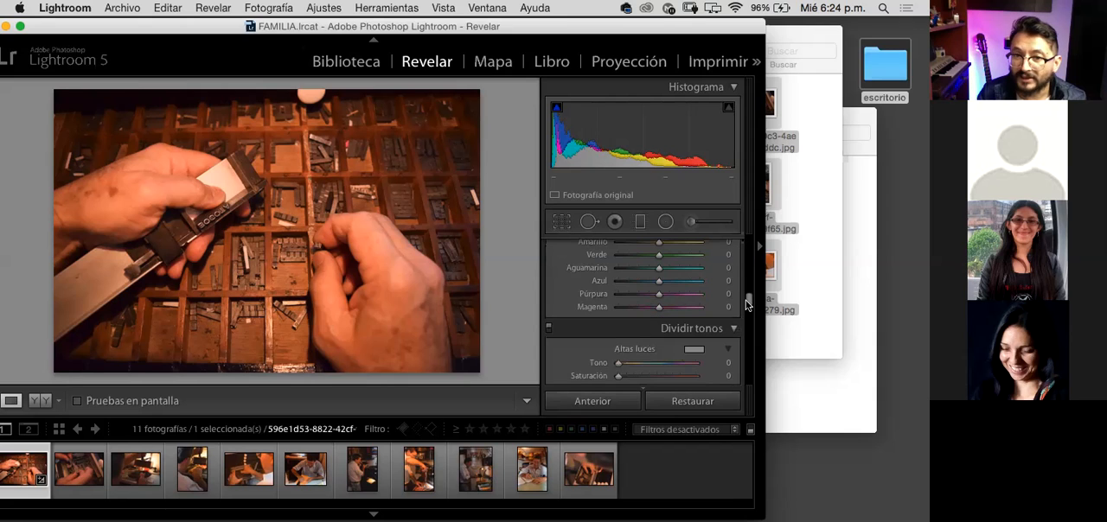
scroll(749, 302, down, 2)
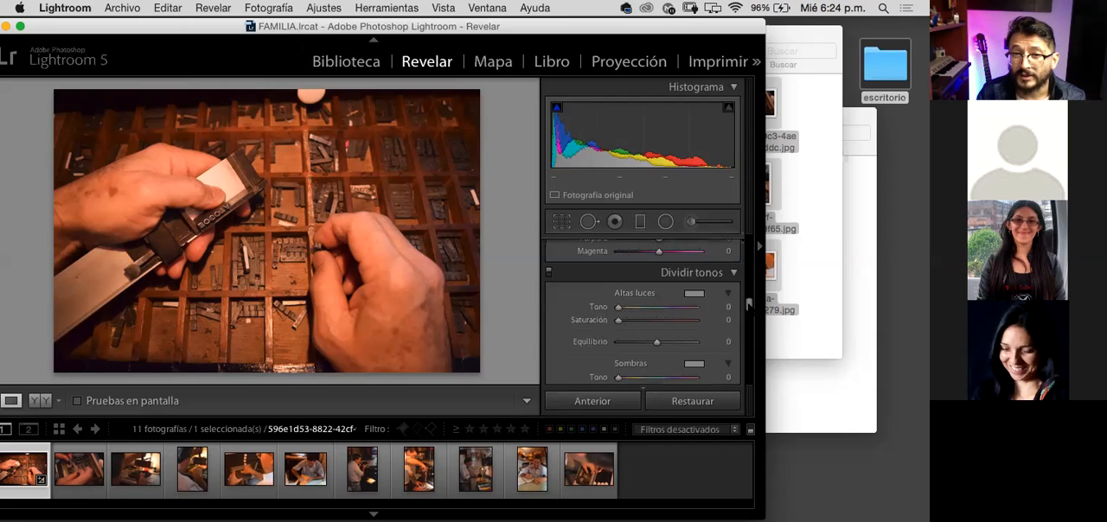
scroll(751, 303, up, 6)
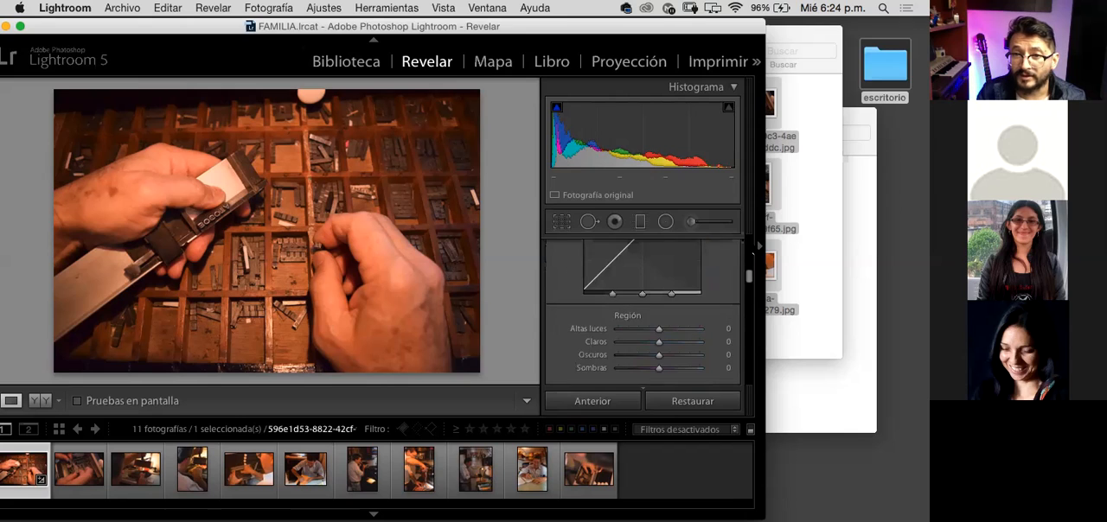
scroll(753, 244, up, 3)
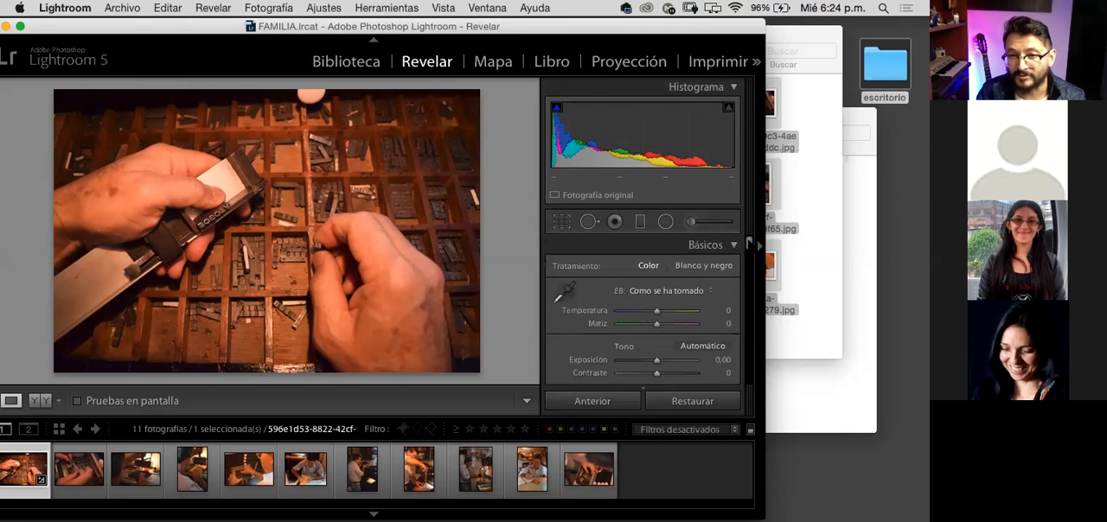
scroll(749, 245, down, 2)
scroll(750, 249, down, 3)
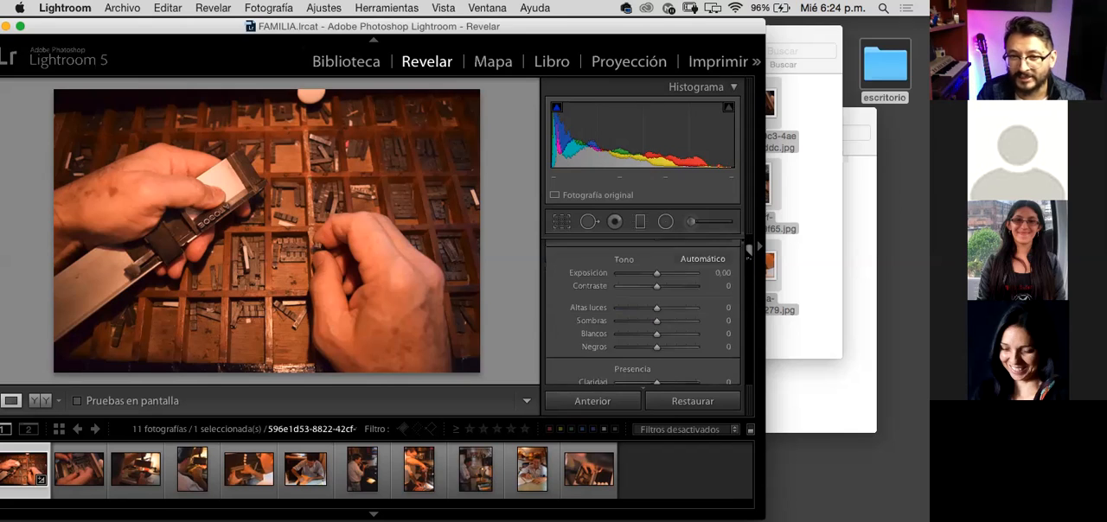
scroll(750, 248, up, 1)
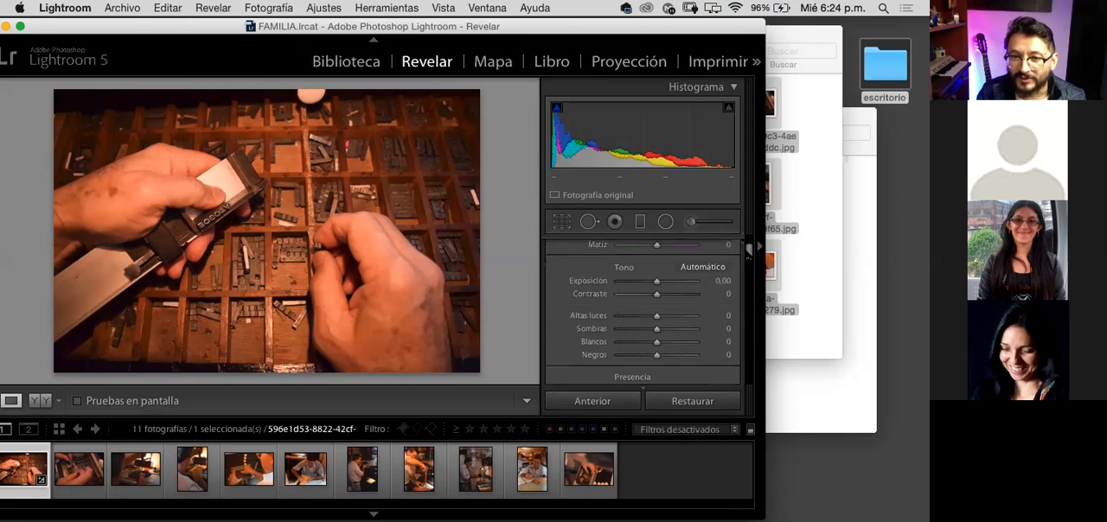
scroll(746, 252, down, 1)
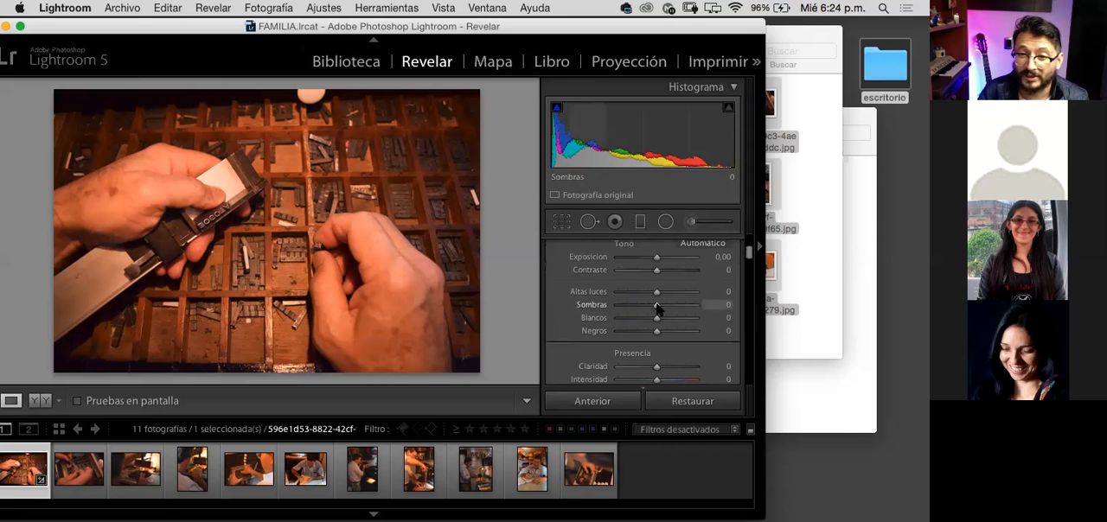
drag(657, 305, 707, 307)
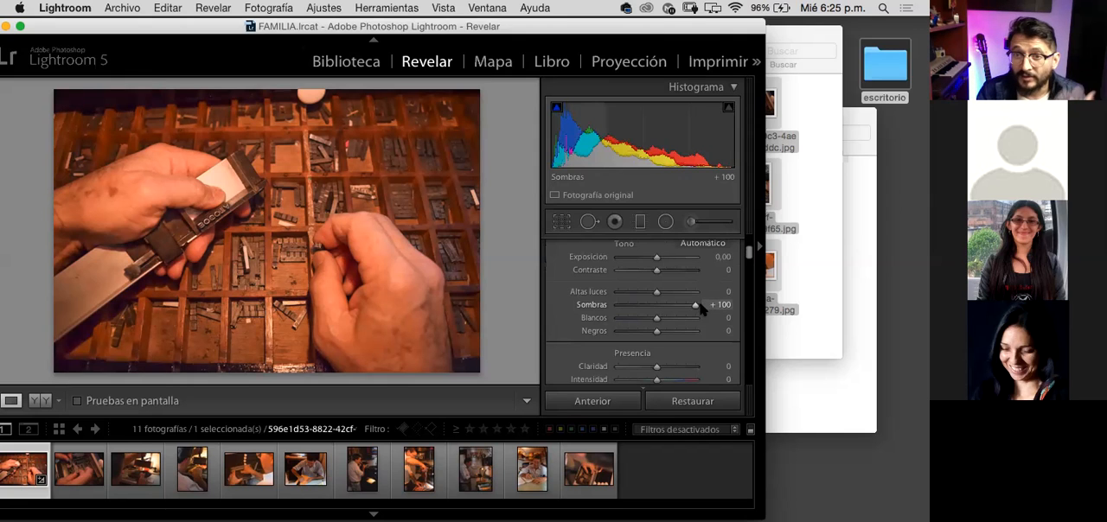
mouse_move(699, 304)
mouse_down()
mouse_move(659, 314)
mouse_move(697, 310)
mouse_up()
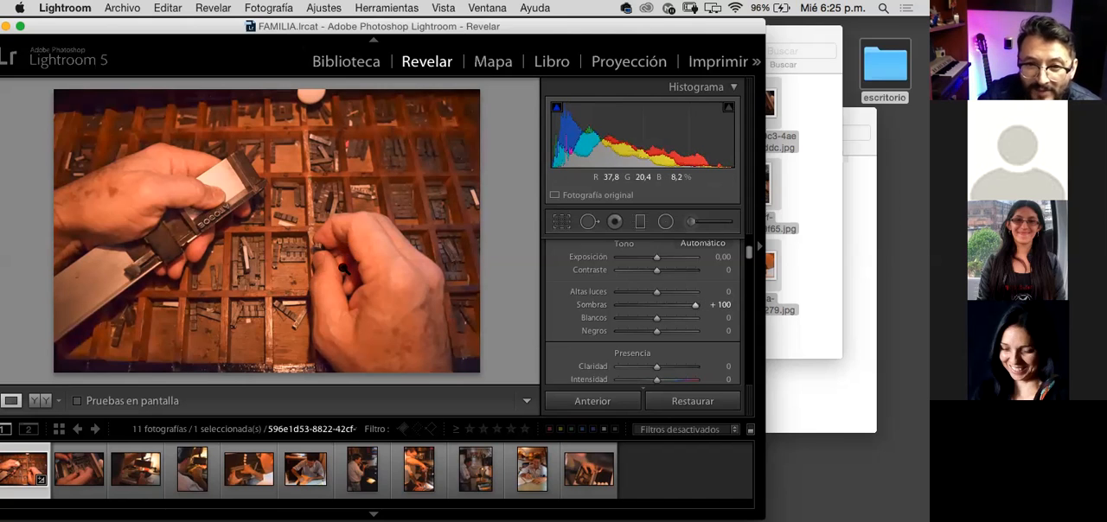
drag(693, 308, 649, 311)
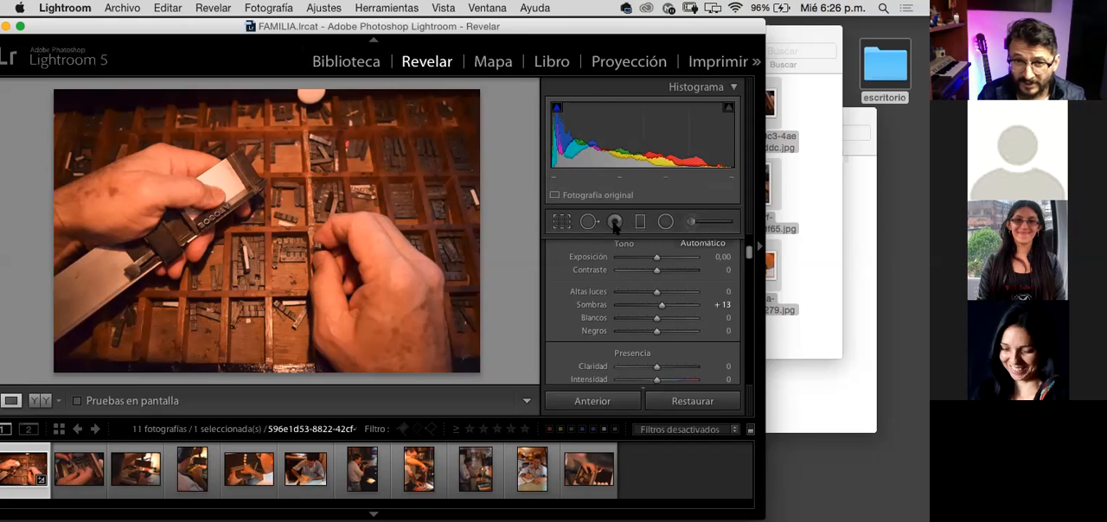
Step: Start cropping the first photo with the triangle composition guide and try adjusting the crop frame from its upper-right corner
click(562, 223)
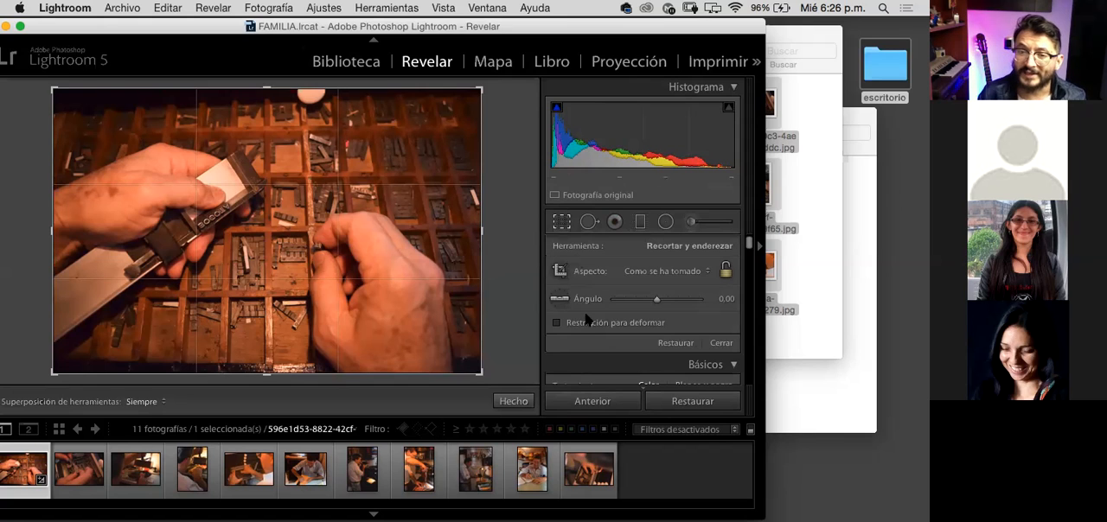
key(o)
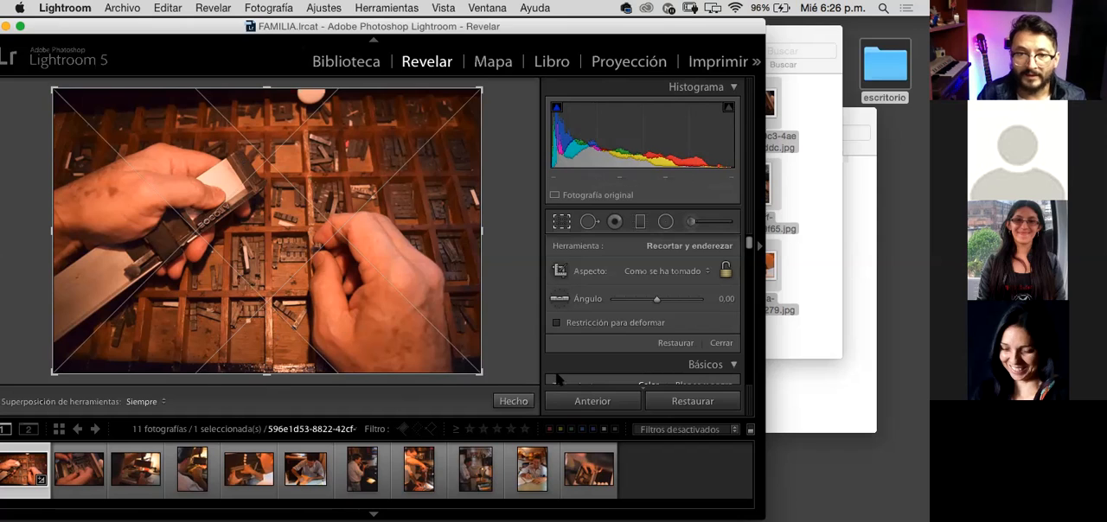
key(o)
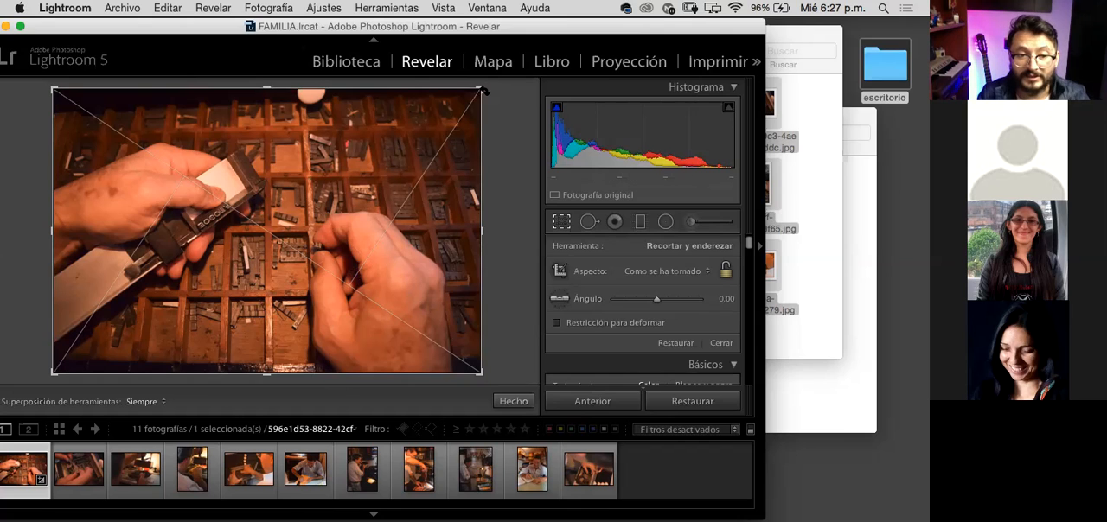
key(alt)
drag(482, 88, 505, 102)
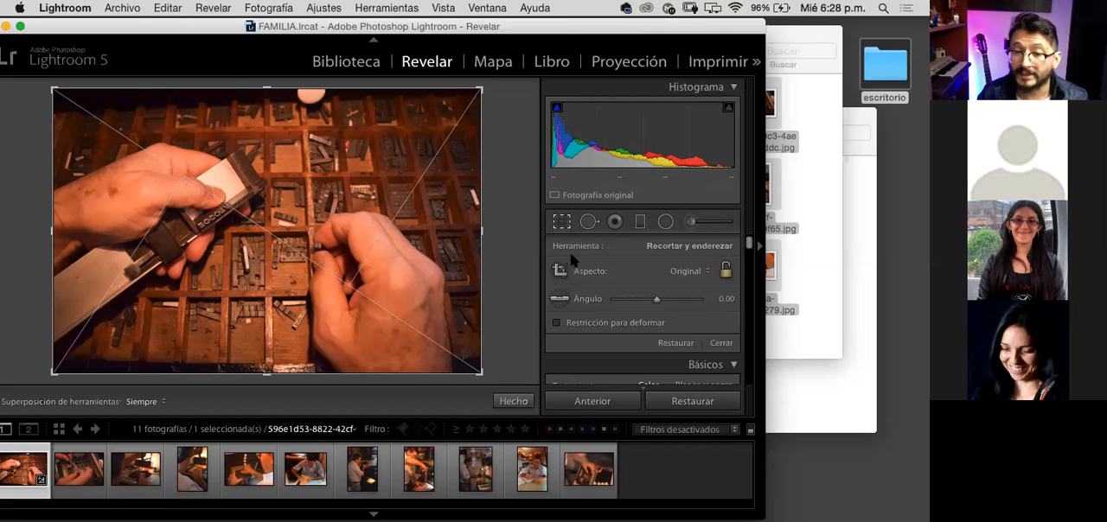
Step: Cycle the crop guides through golden ratio, golden spiral, aspect ratios and grid, returning to the triangle guide
key(o)
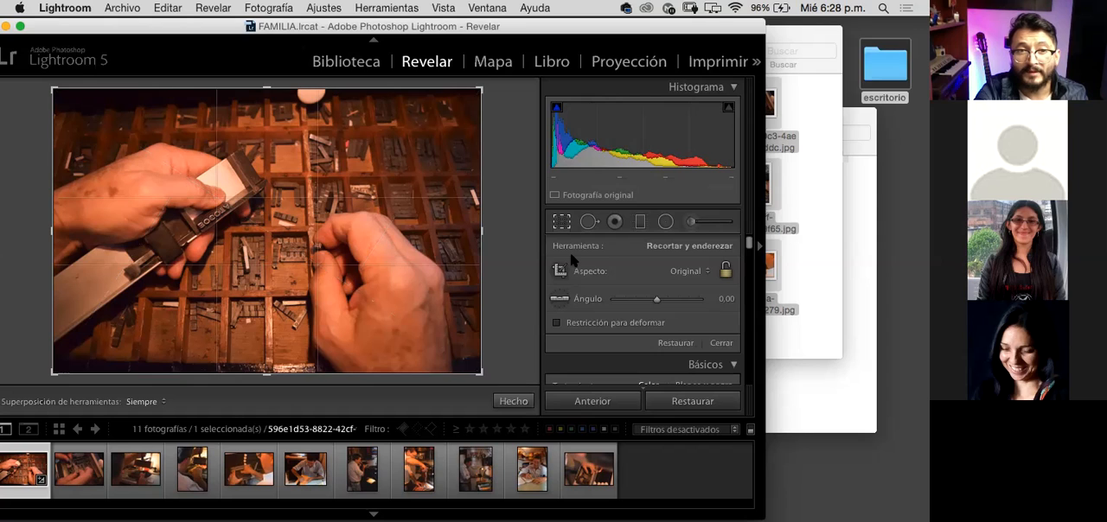
key(o)
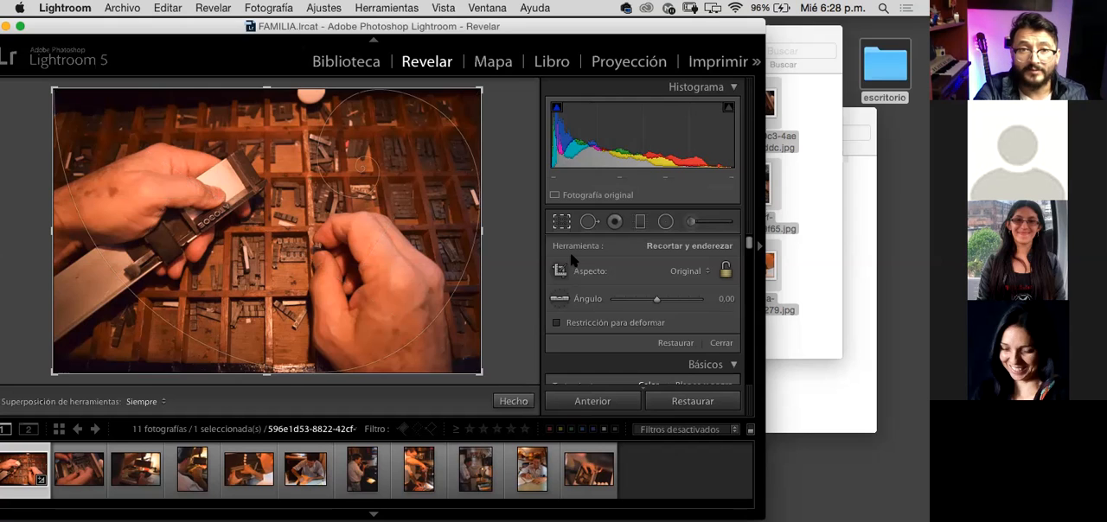
key(o)
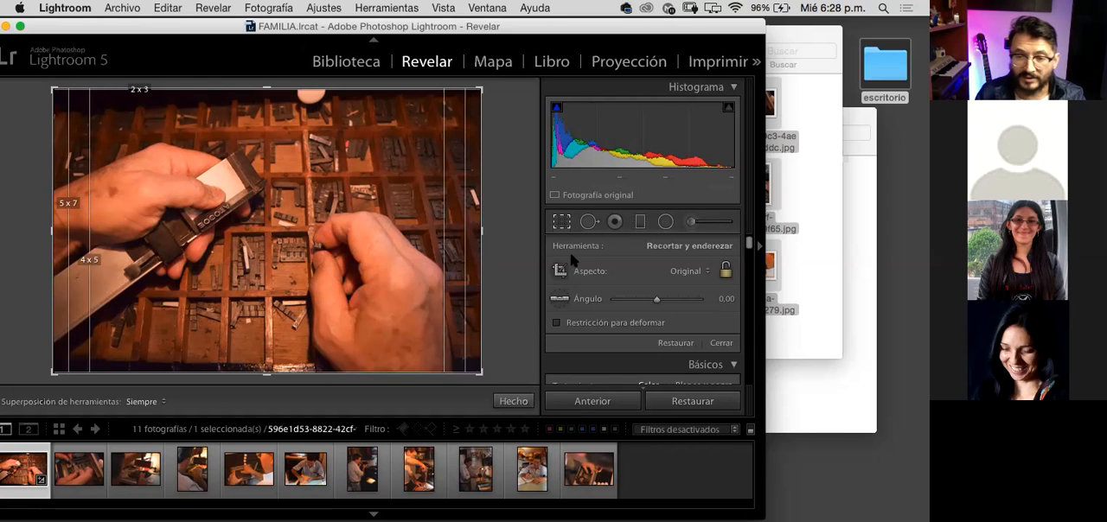
key(o)
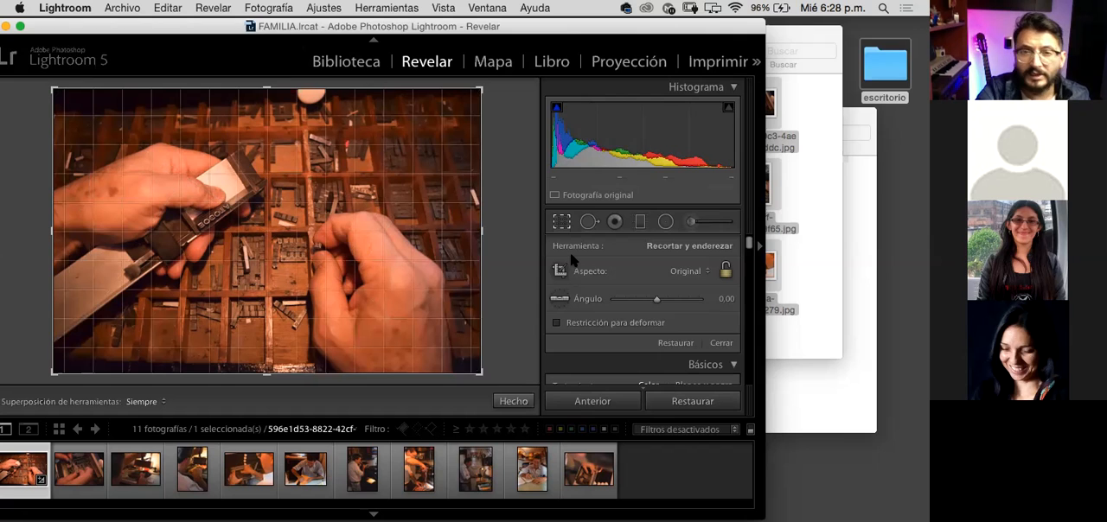
key(o)
key(o)
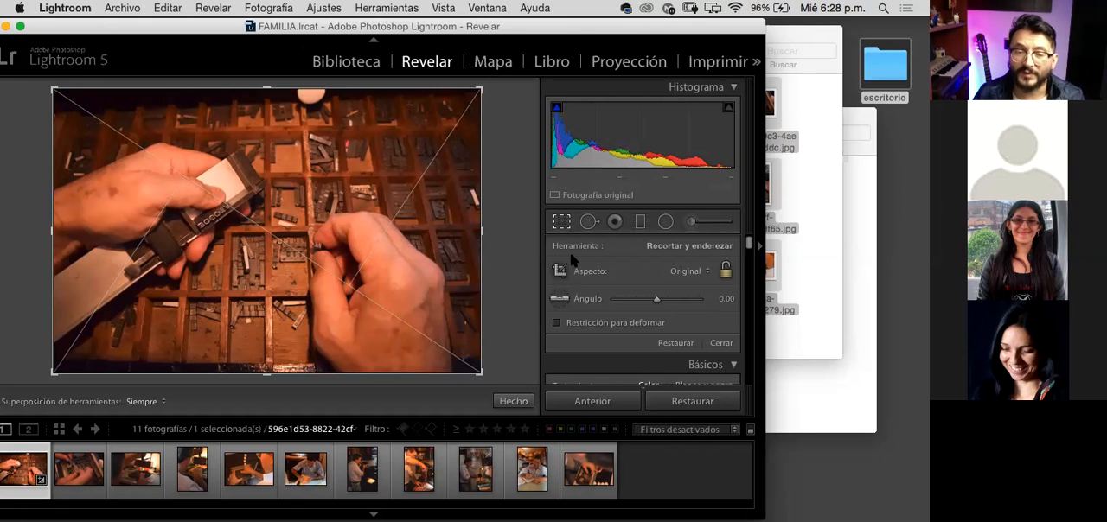
Step: Try a proportional crop of the second photo from its lower-right corner, and restore the full frame
click(79, 490)
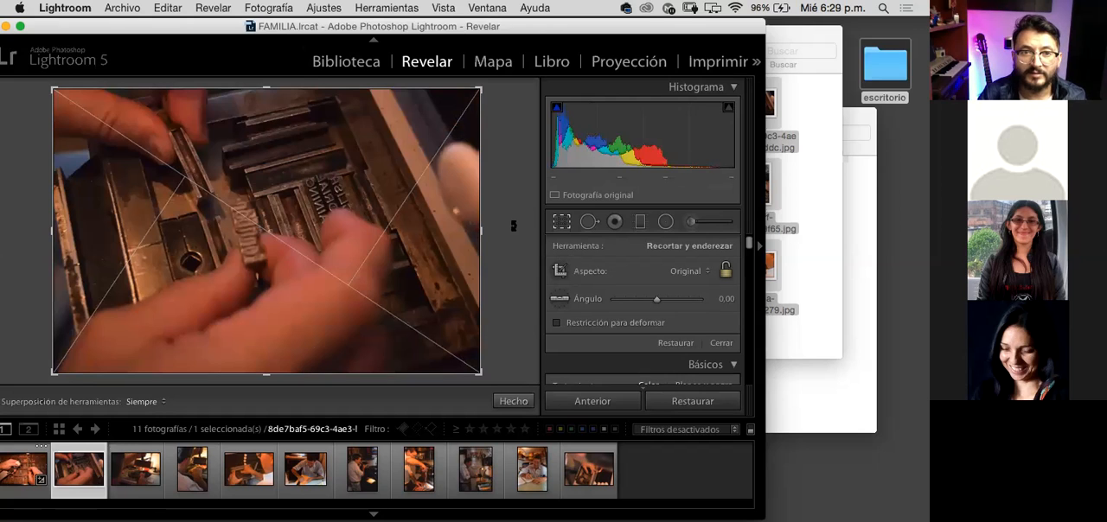
key(shift)
drag(481, 375, 445, 350)
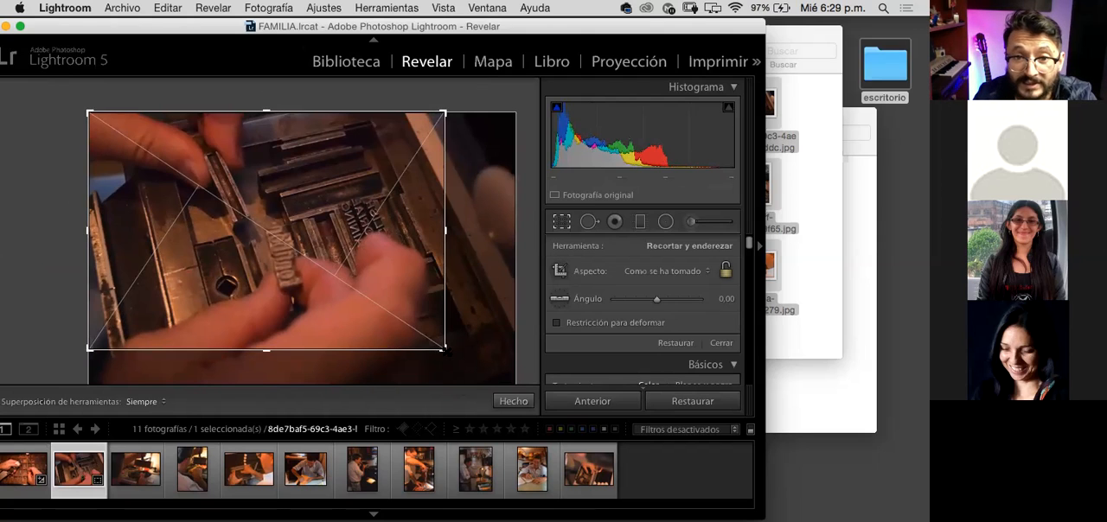
drag(445, 348, 507, 390)
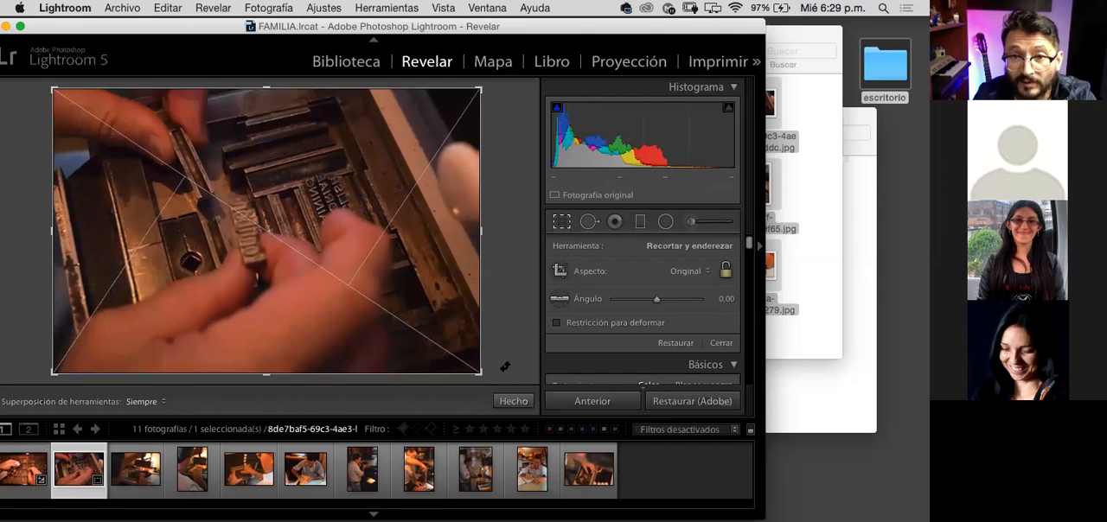
Step: Switch the second photo's crop guide to the rule of thirds, and close and reopen the crop tool
key(o)
key(o)
key(o)
key(o)
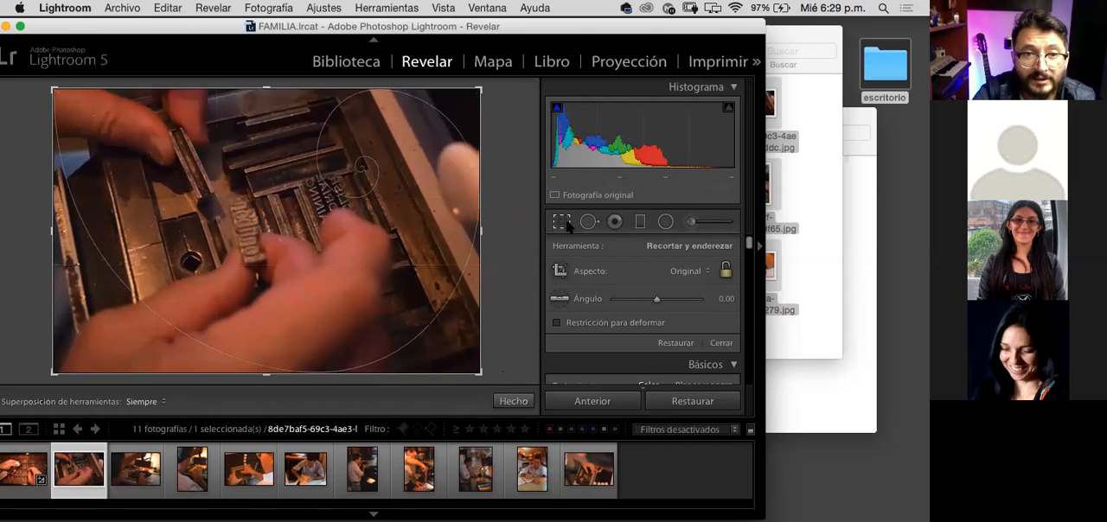
key(o)
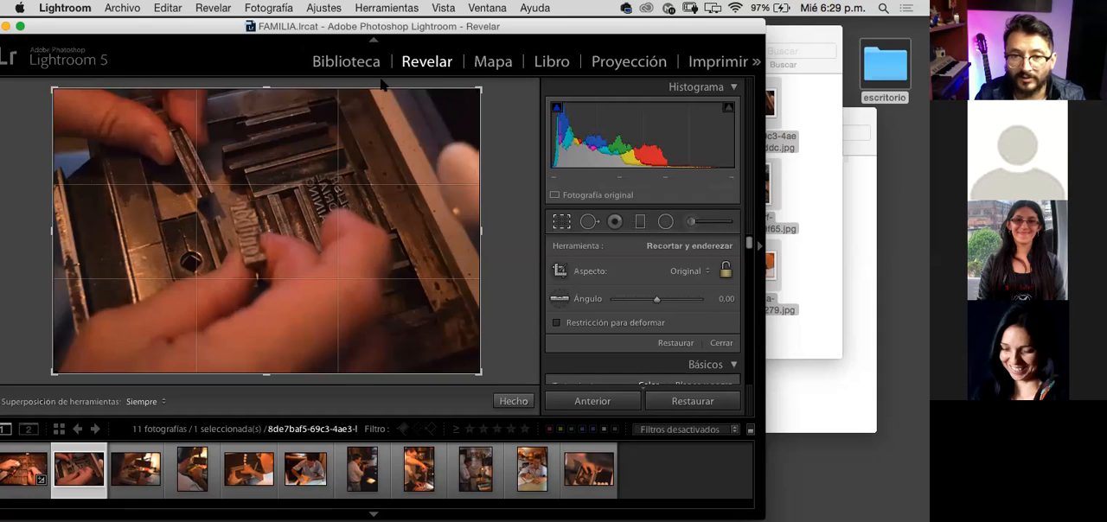
click(561, 222)
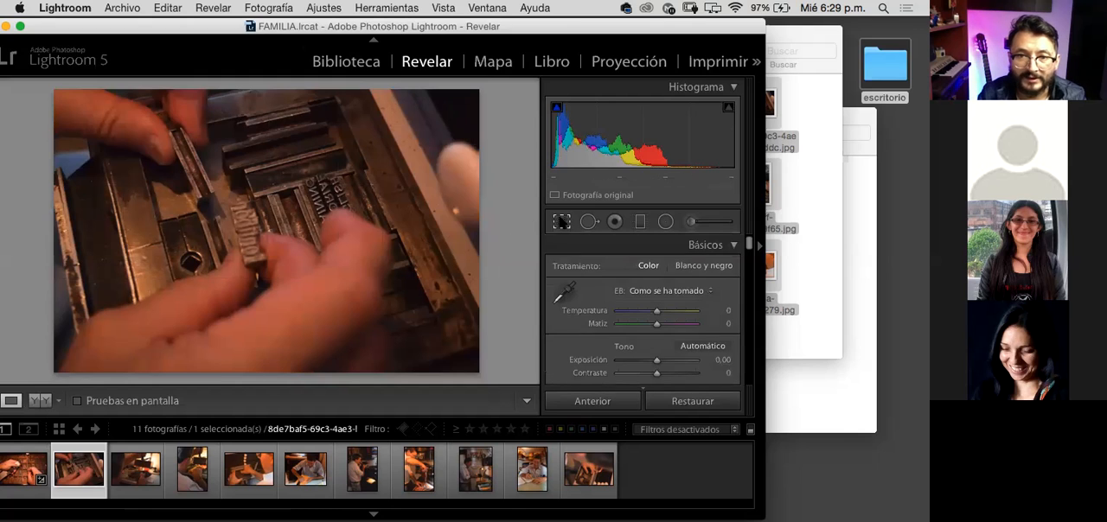
click(561, 222)
Step: Crop the fourth photo proportionally inward from its lower-left corner, trimming its left and bottom edges
click(155, 473)
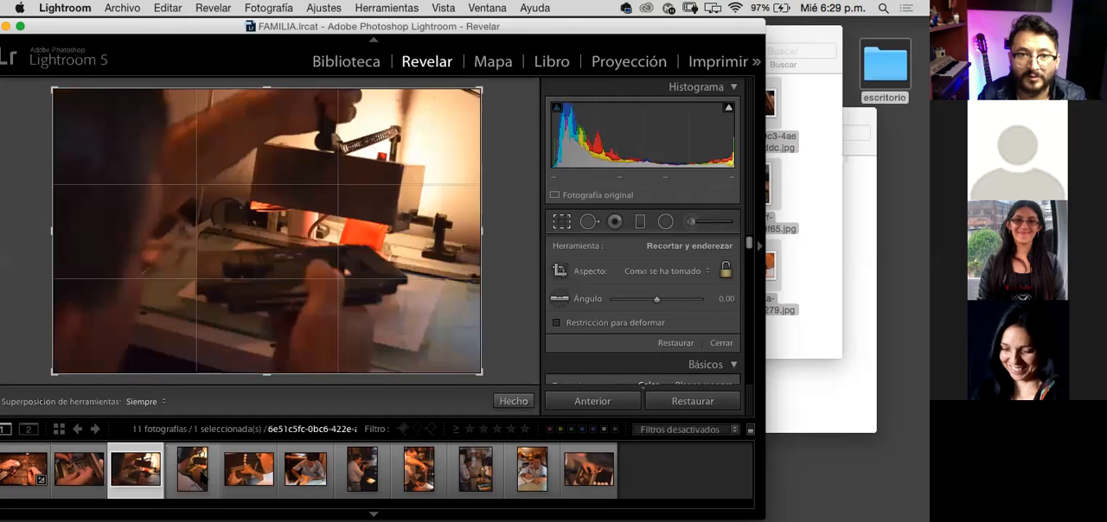
click(192, 471)
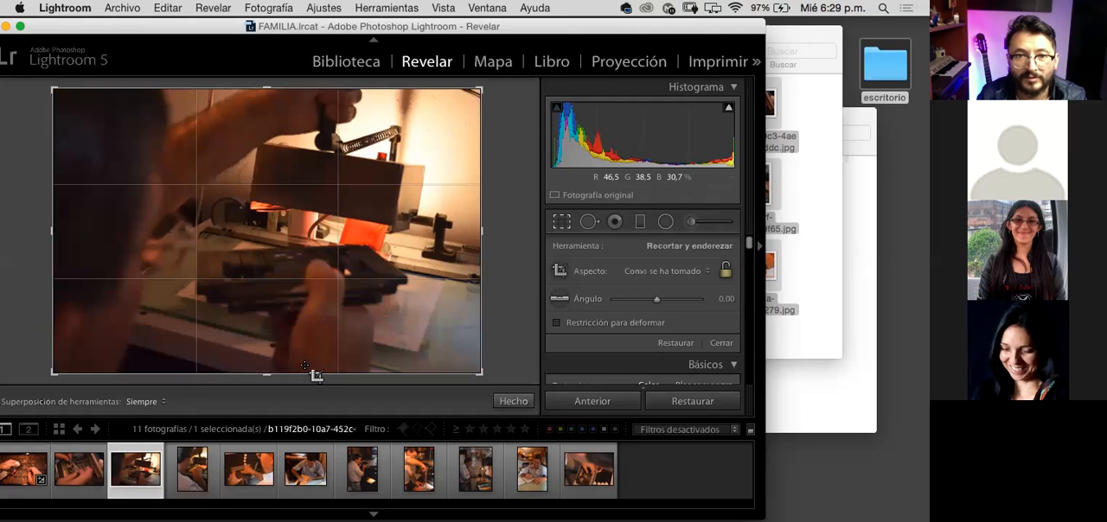
click(197, 480)
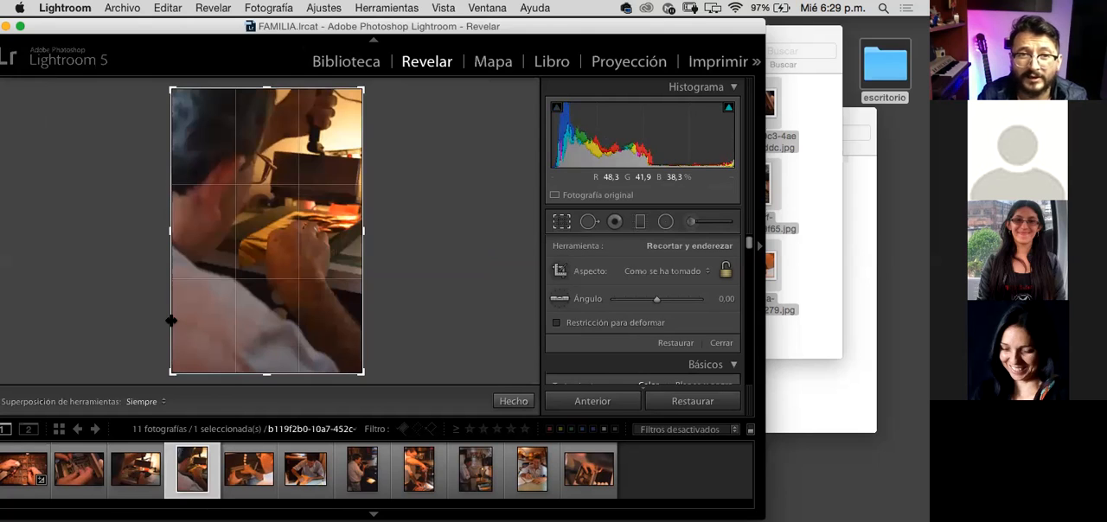
drag(168, 367, 178, 354)
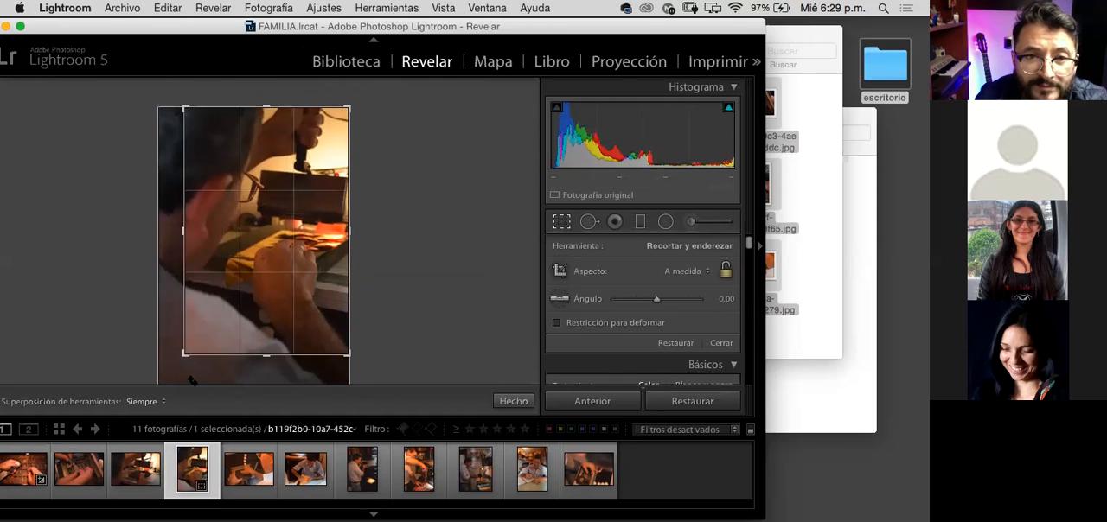
key(Return)
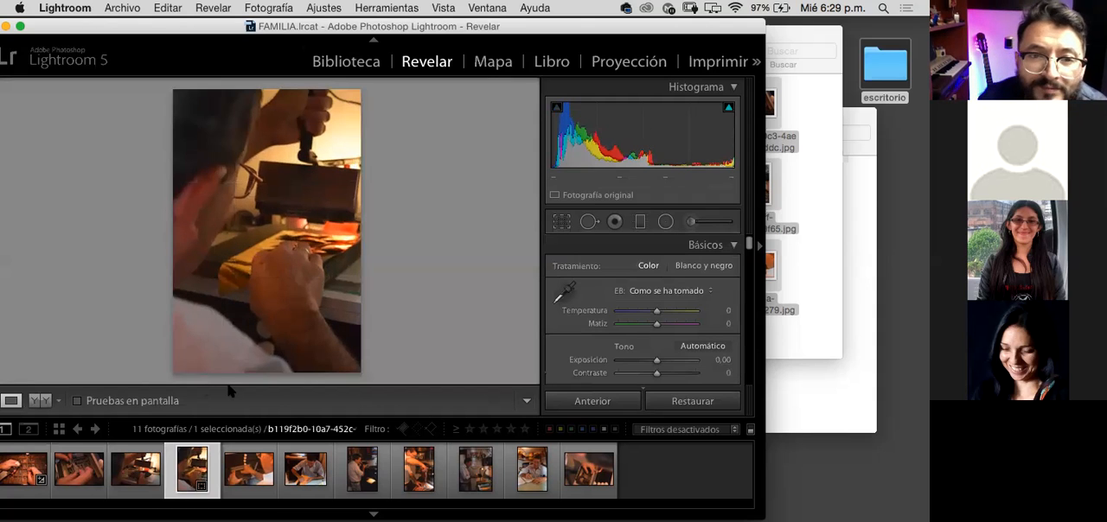
Step: Reopen the fourth photo's crop and rotate the image to an angle of −1,97
click(562, 222)
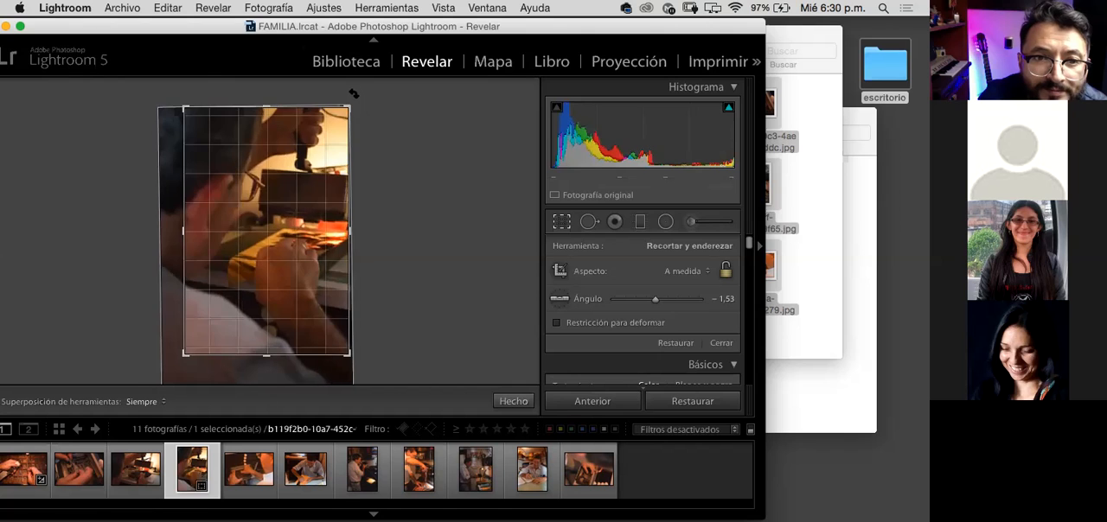
drag(353, 93, 366, 98)
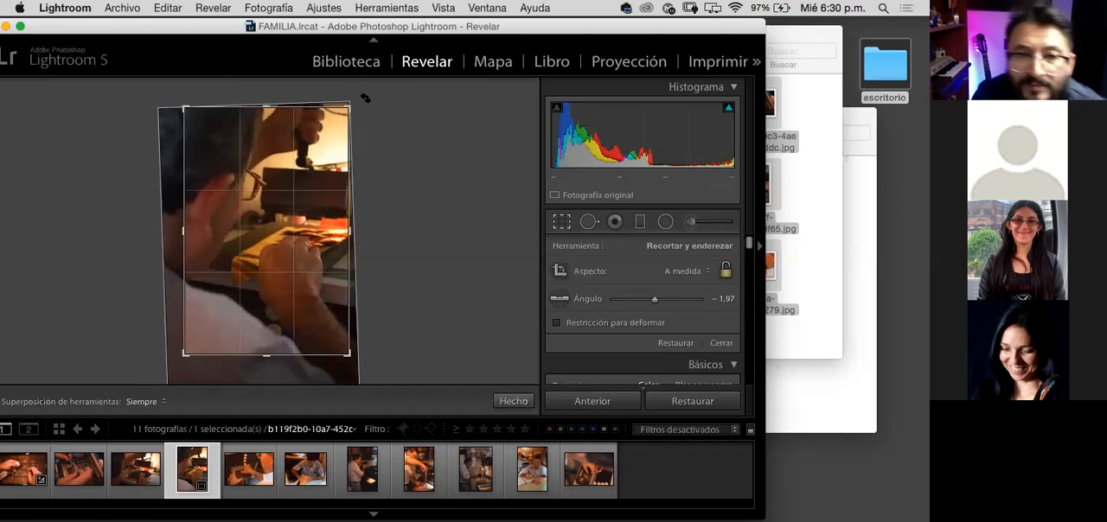
key(Return)
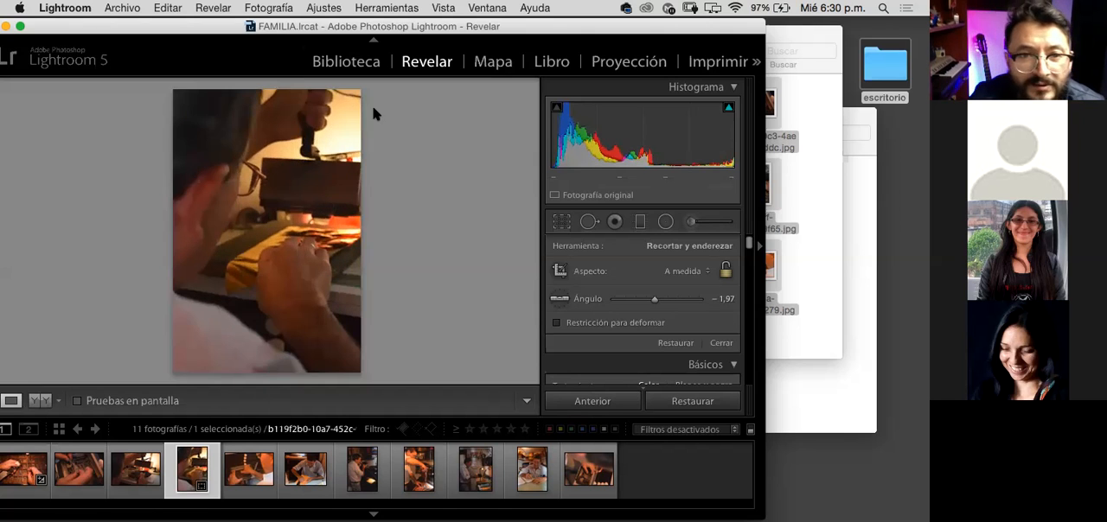
Step: Heal a blemish on the right-hand hand in the first photo with a size 76 spot brush, sampling skin just above it
click(257, 449)
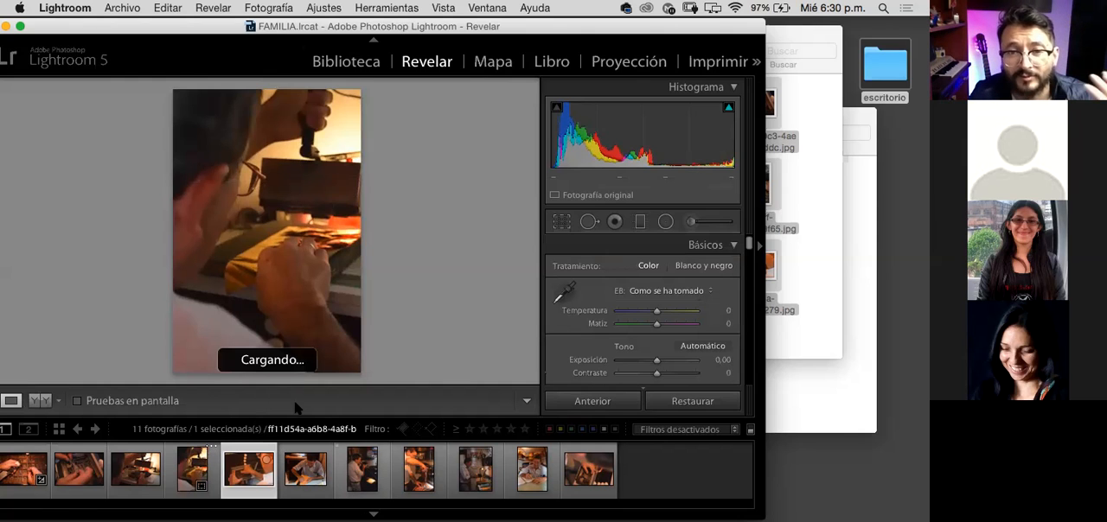
click(23, 459)
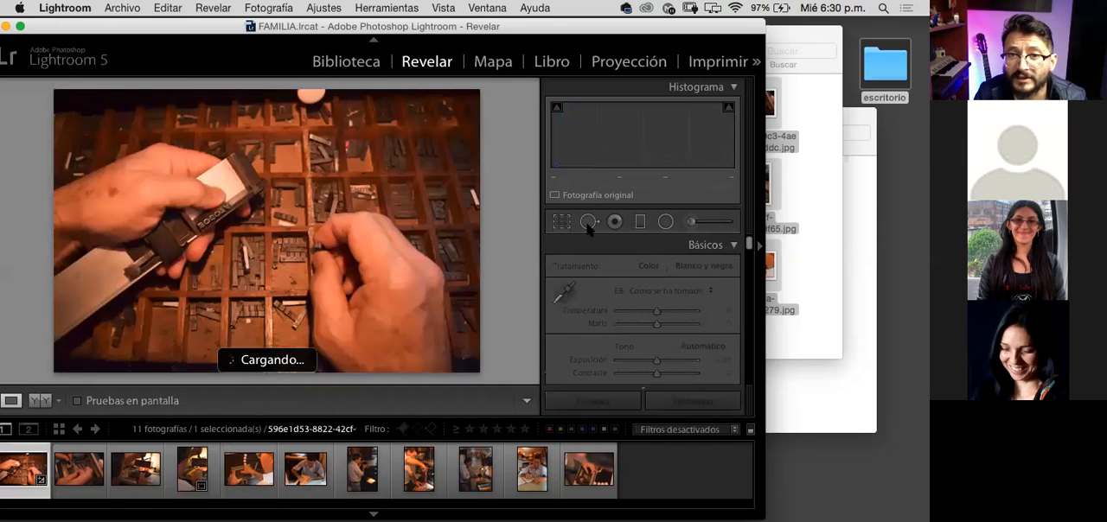
click(589, 221)
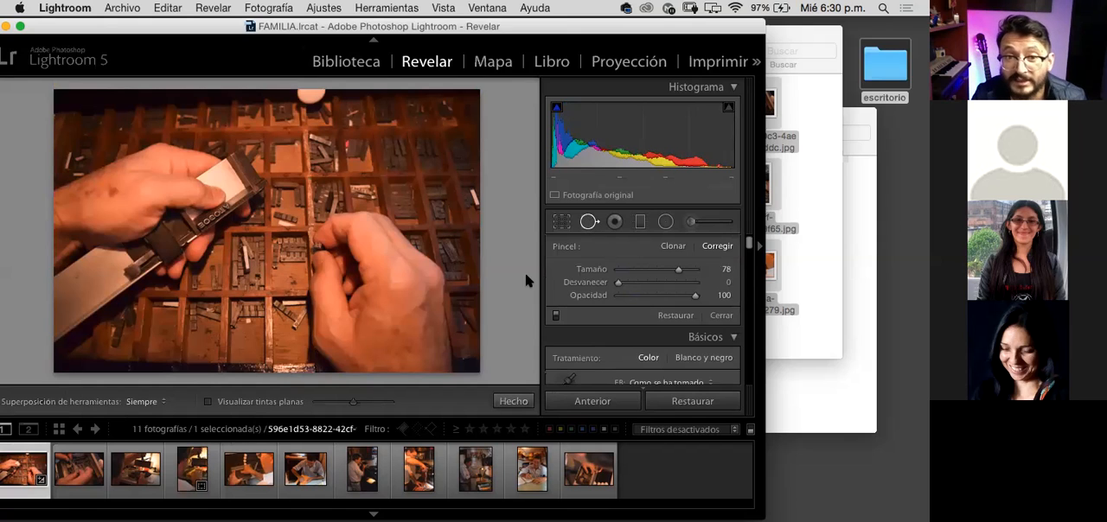
right_click(390, 323)
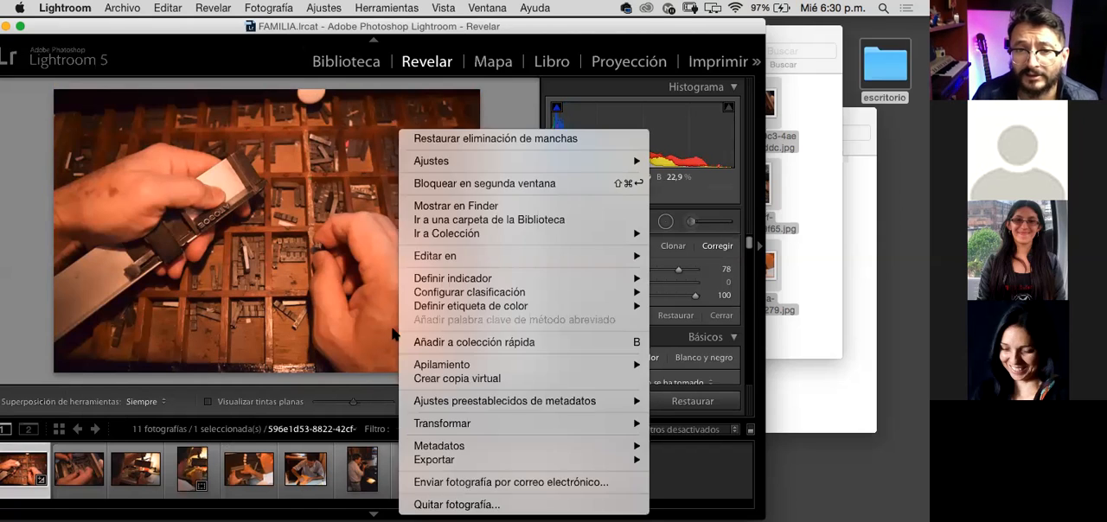
click(387, 328)
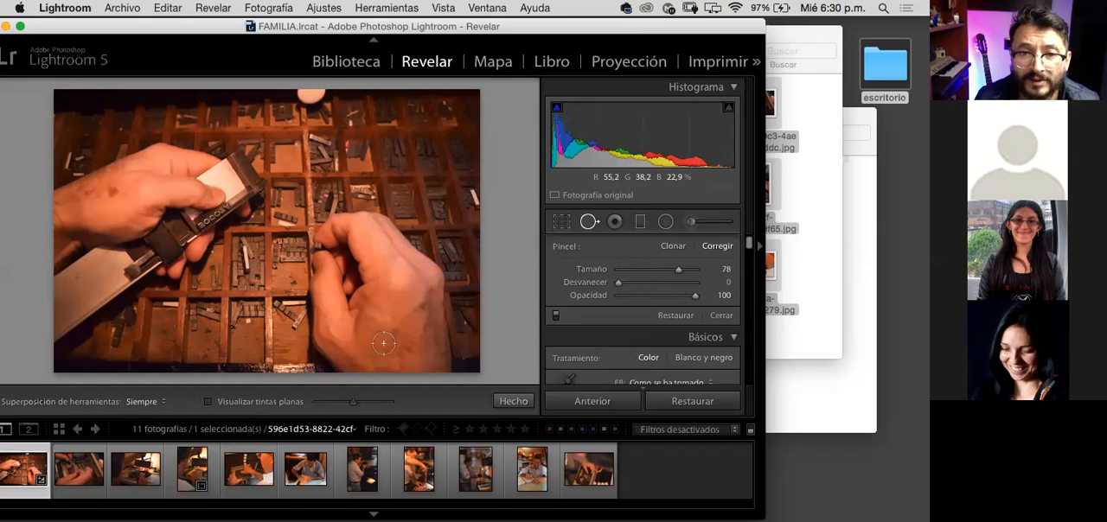
scroll(407, 314, down, 1)
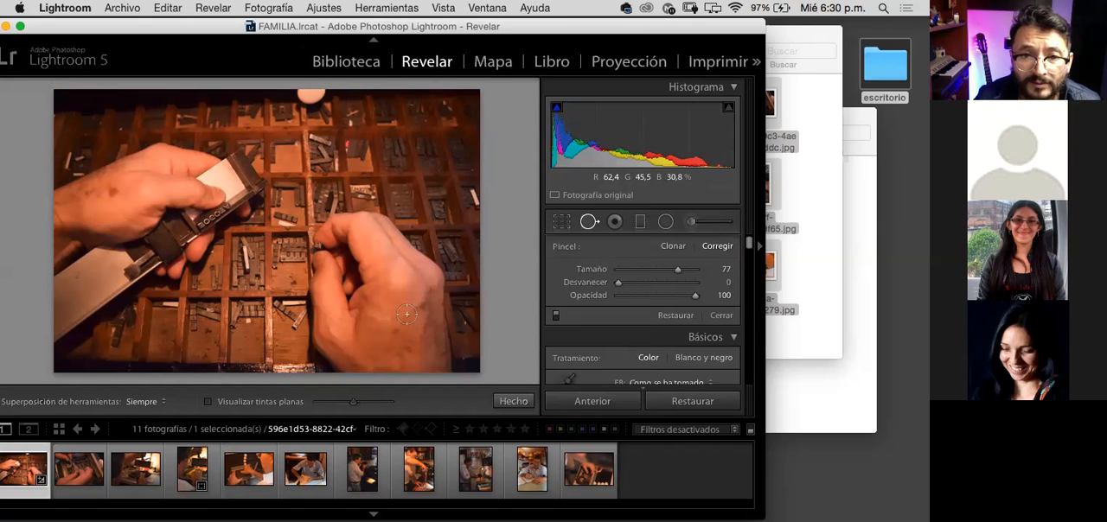
scroll(406, 314, down, 1)
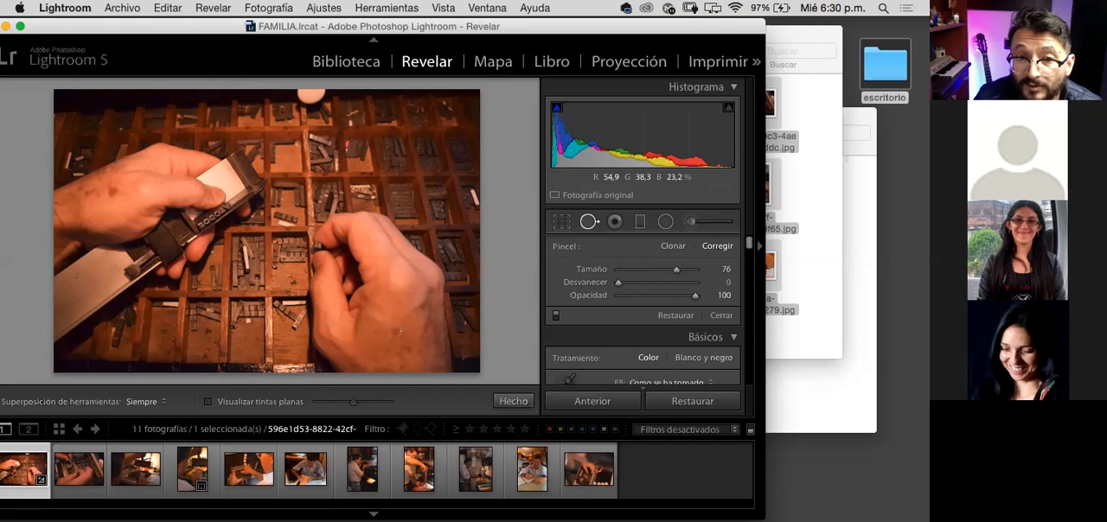
click(395, 328)
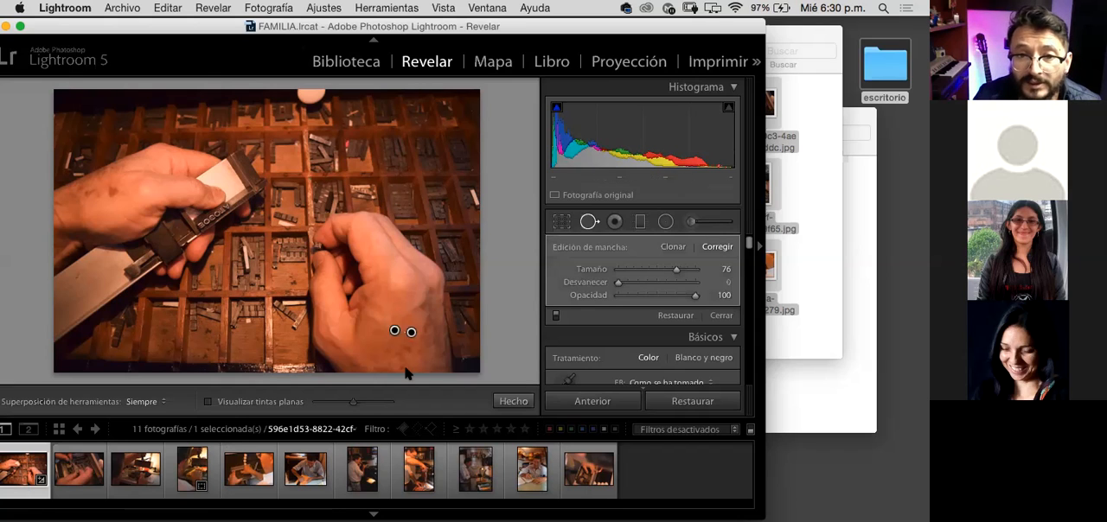
click(402, 301)
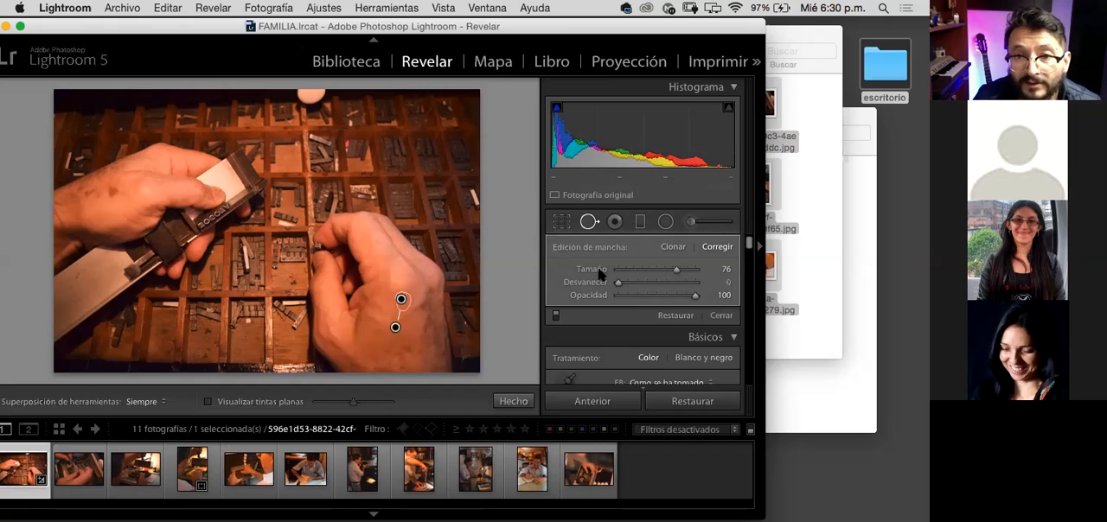
Step: Close and reopen spot removal to review the healed spot, and open the red eye correction options
click(591, 230)
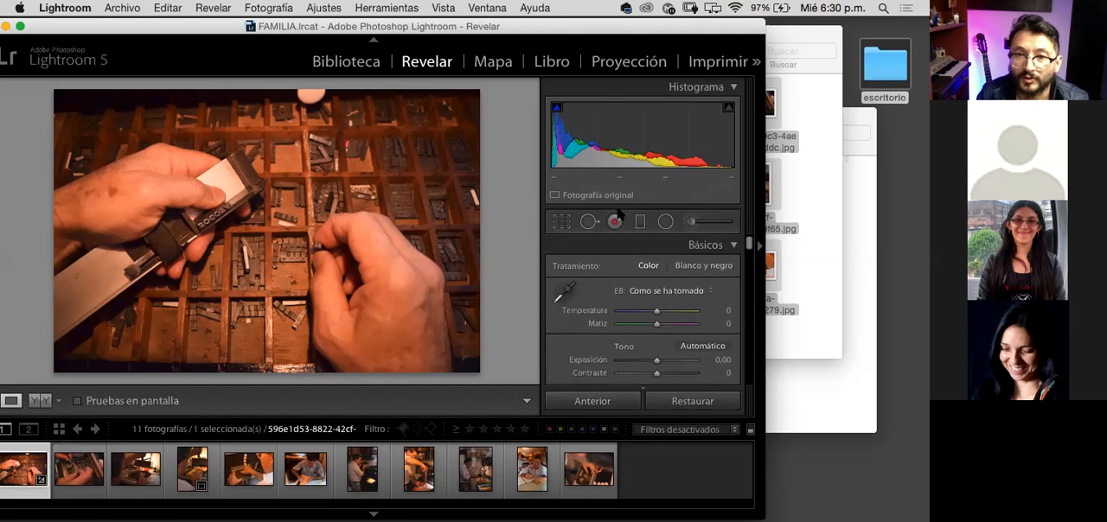
click(588, 223)
click(396, 327)
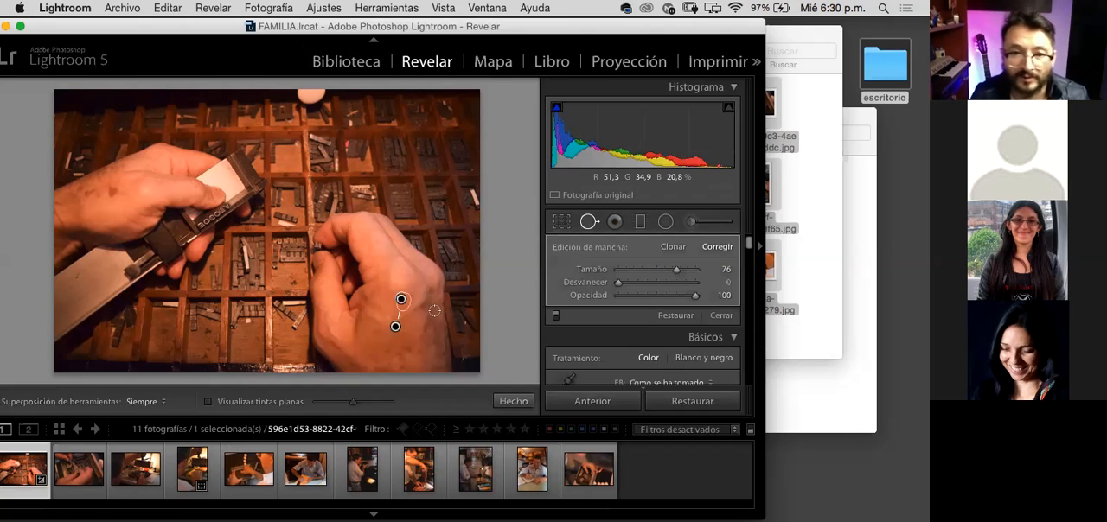
click(591, 224)
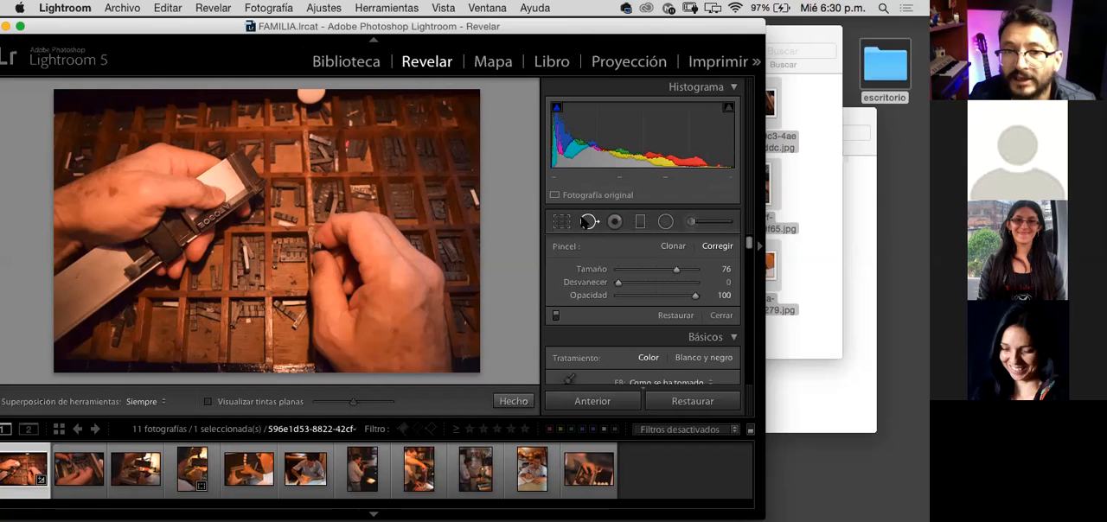
click(615, 222)
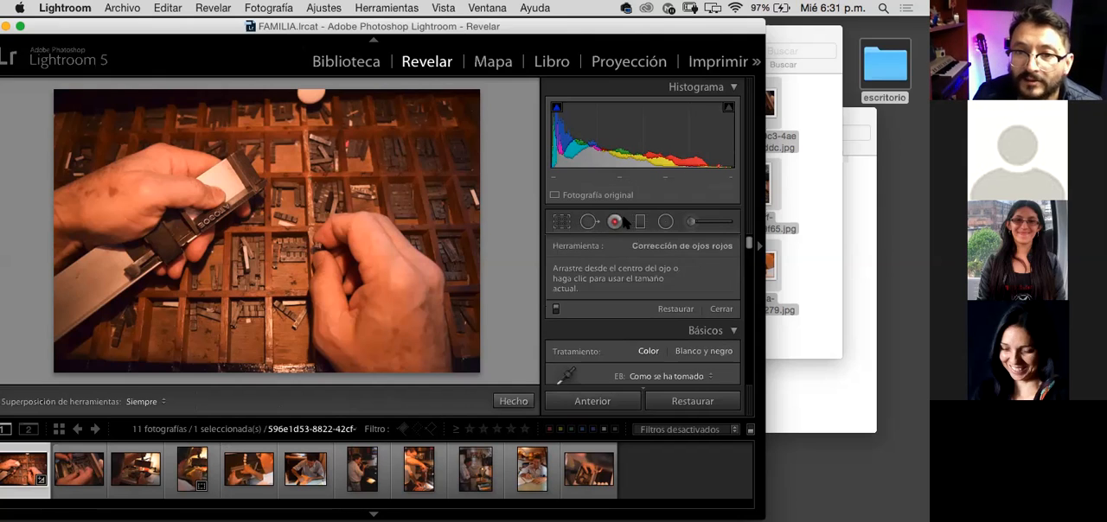
Step: Add a diagonal graduated filter from the photo's lower-left corner with exposure 0,89, highlights −6 and shadows 47
click(642, 221)
drag(43, 368, 348, 206)
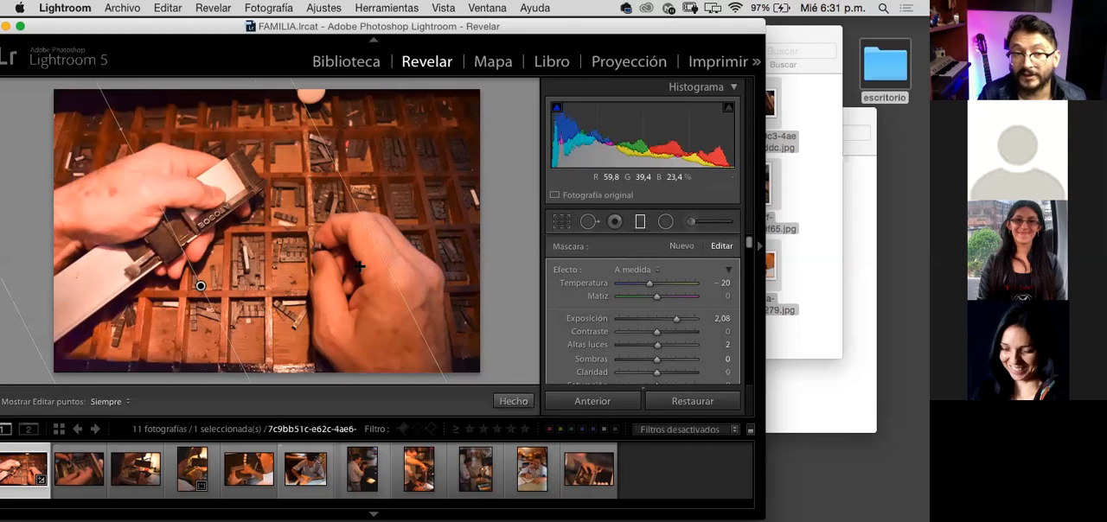
drag(675, 324, 684, 361)
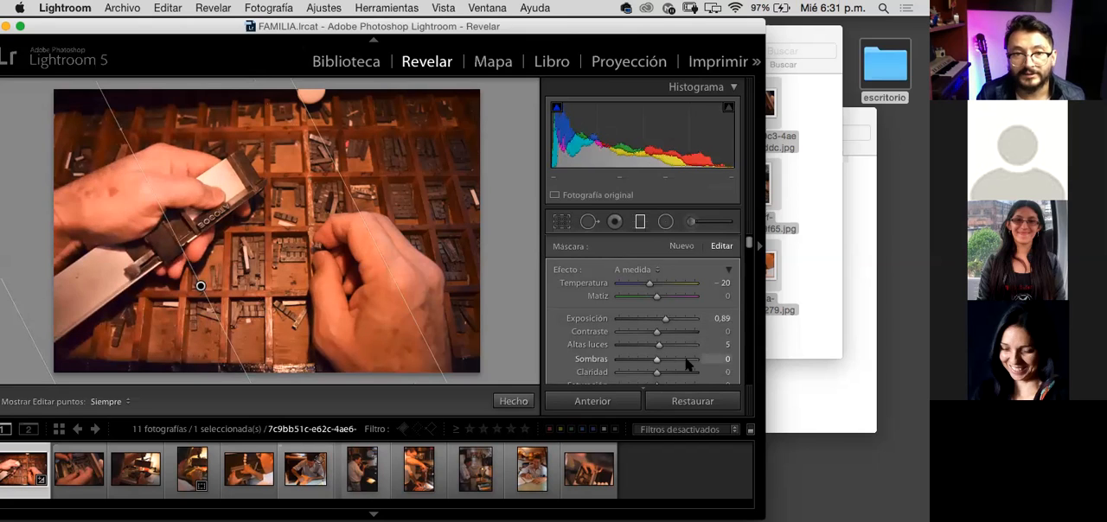
click(674, 360)
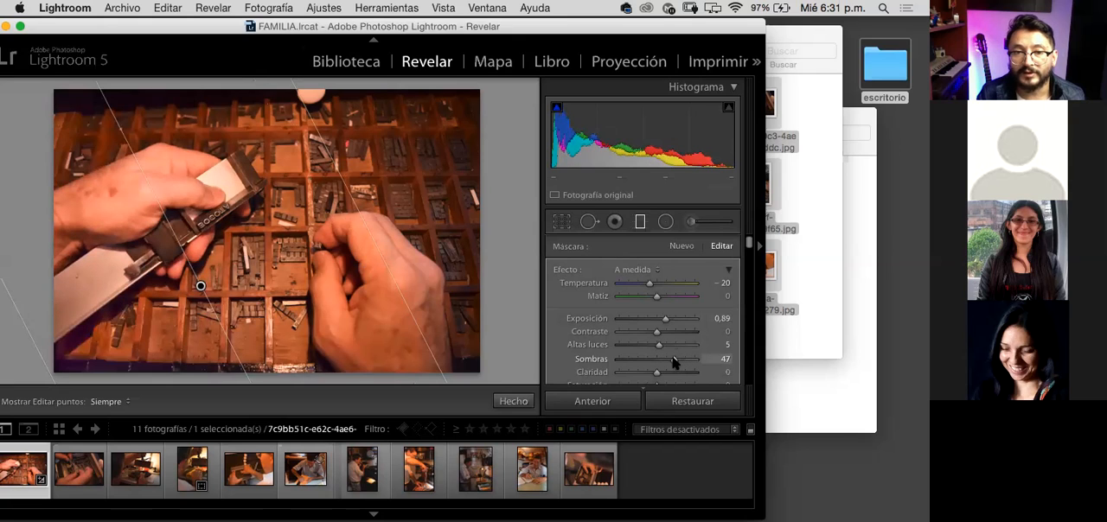
drag(658, 346, 659, 346)
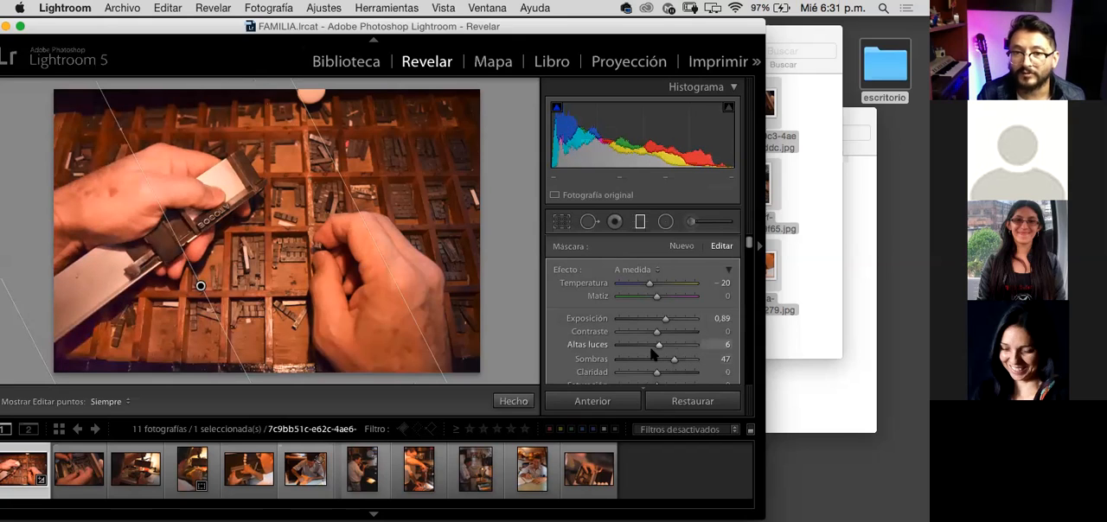
click(654, 346)
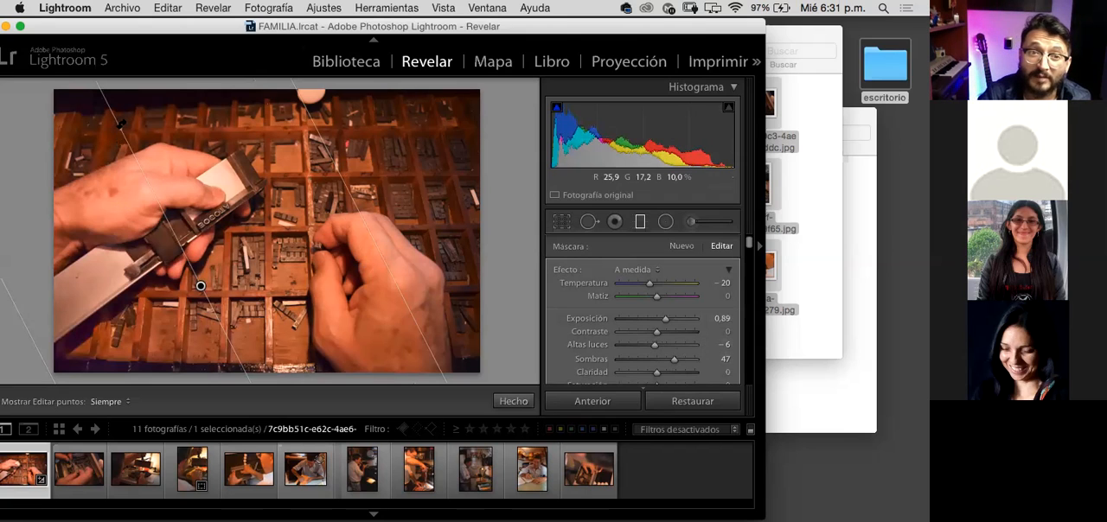
Step: Try rotating the graduated filter around its pin with exposure at −0,11, and delete the filter
drag(117, 128, 207, 290)
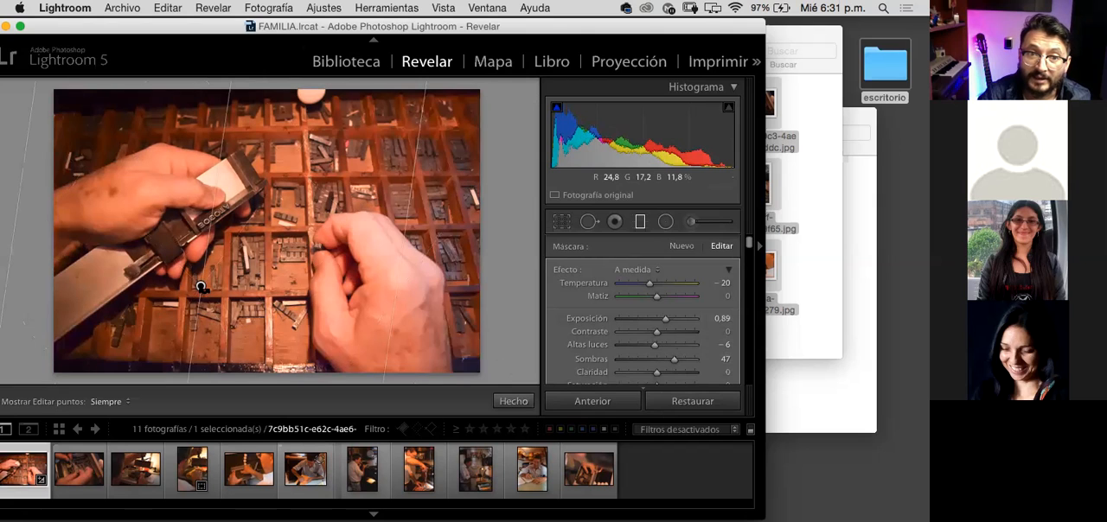
drag(215, 244, 167, 252)
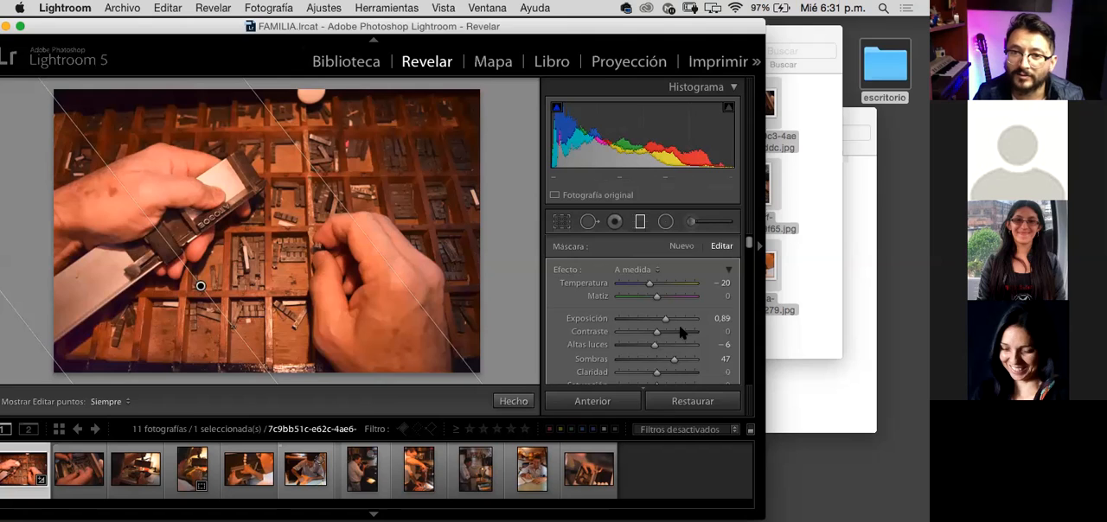
drag(663, 320, 655, 318)
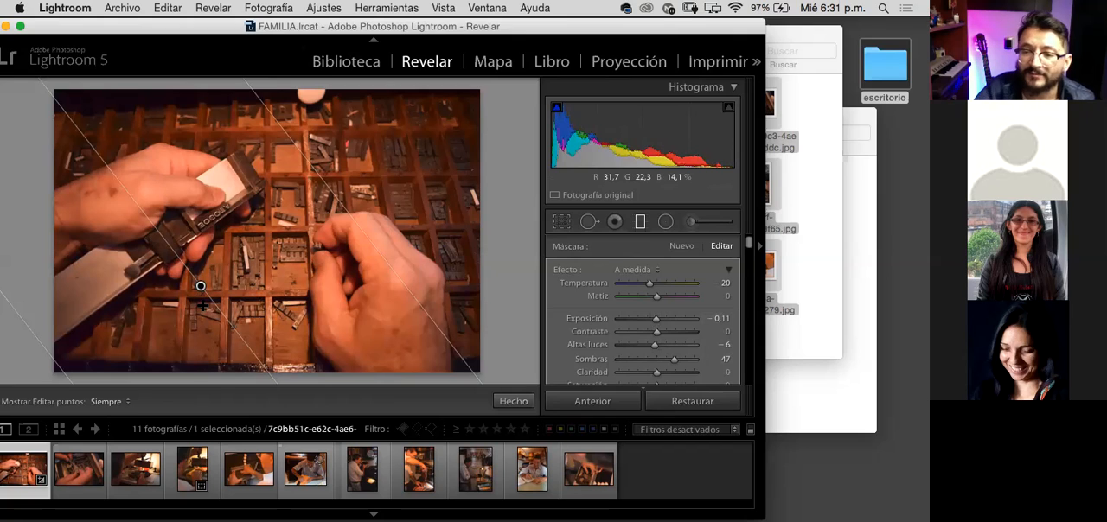
key(Delete)
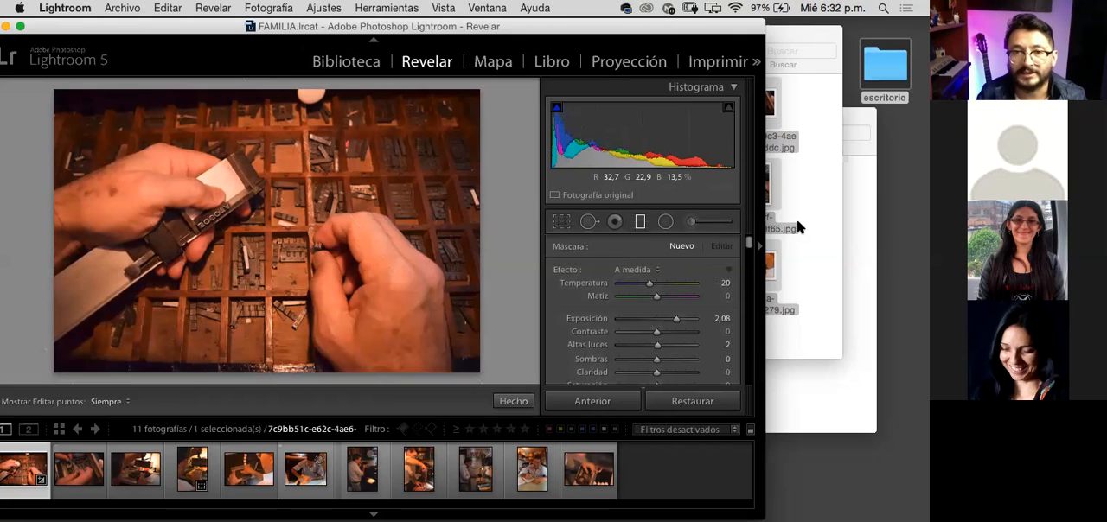
Step: Add a circular radial filter around the right-hand hand and darken the area outside it with exposure −0,84
click(666, 223)
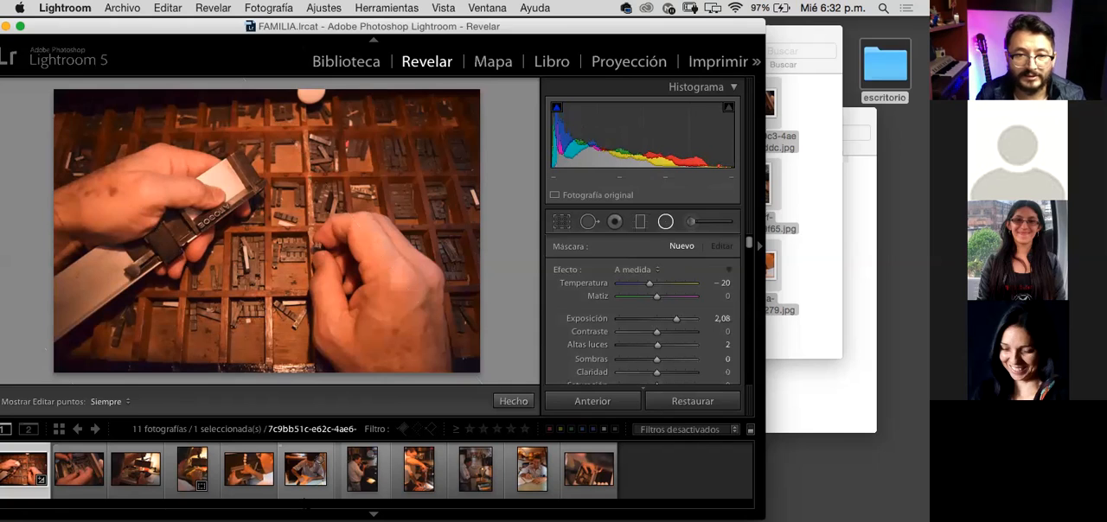
drag(348, 266, 432, 352)
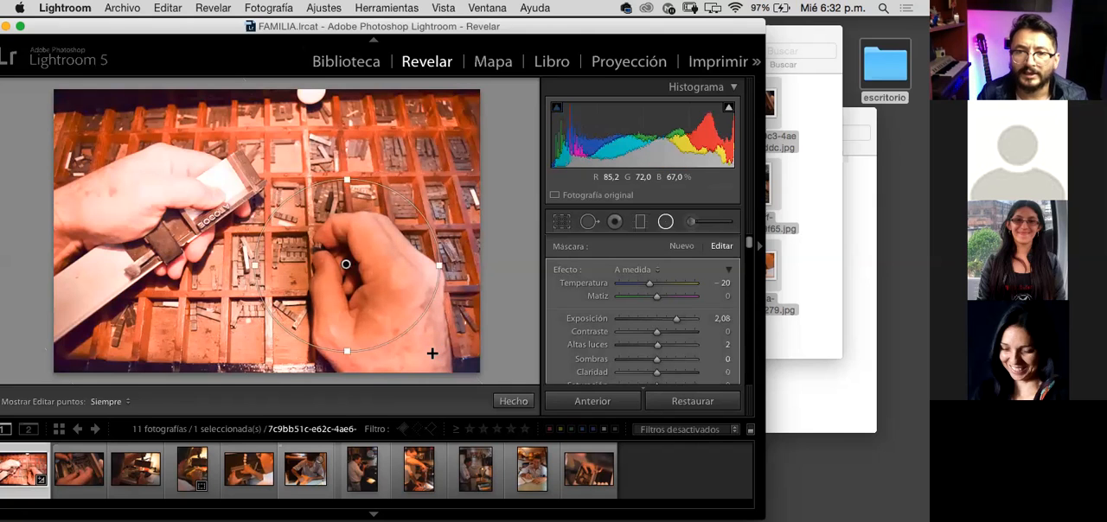
click(655, 320)
drag(655, 320, 611, 317)
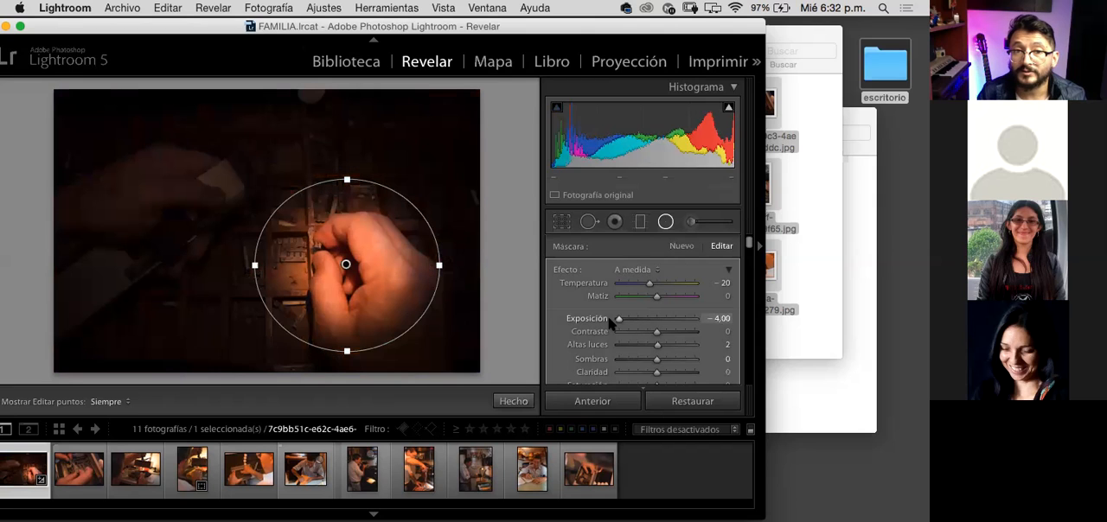
click(649, 320)
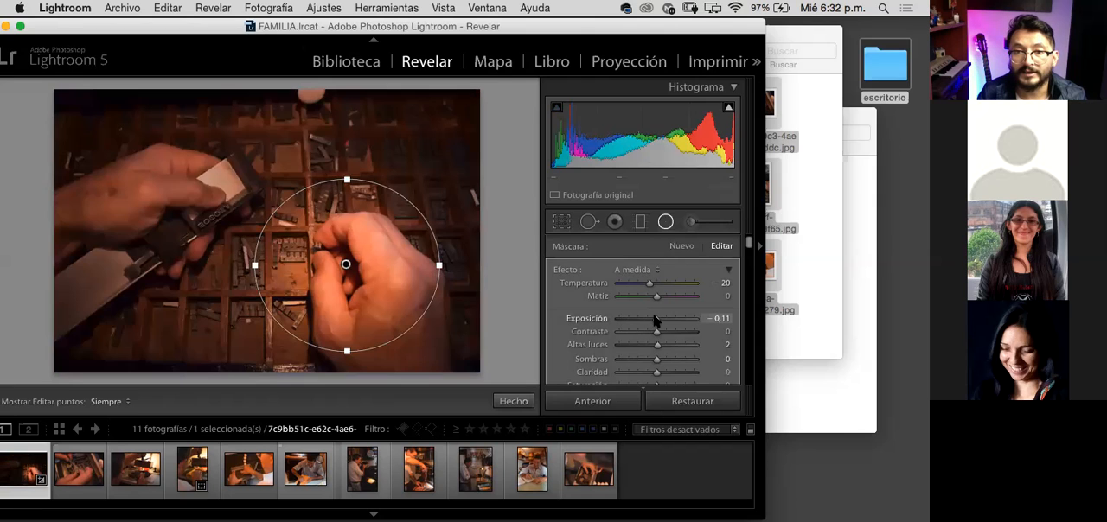
drag(647, 320, 646, 320)
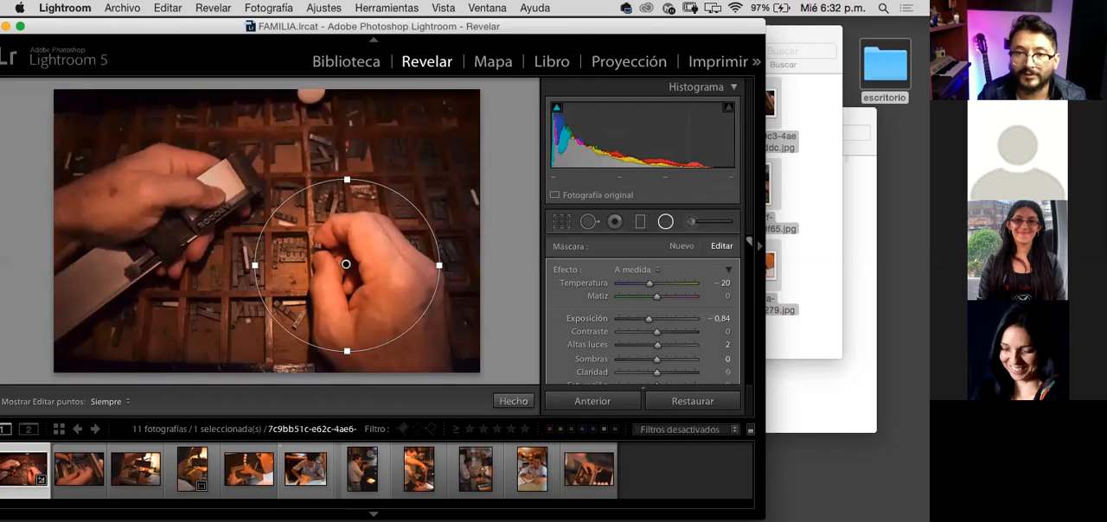
Step: Invert the radial filter's mask so it affects the inside of the circle, and set its exposure to 0,30
scroll(642, 309, down, 1)
scroll(608, 343, down, 5)
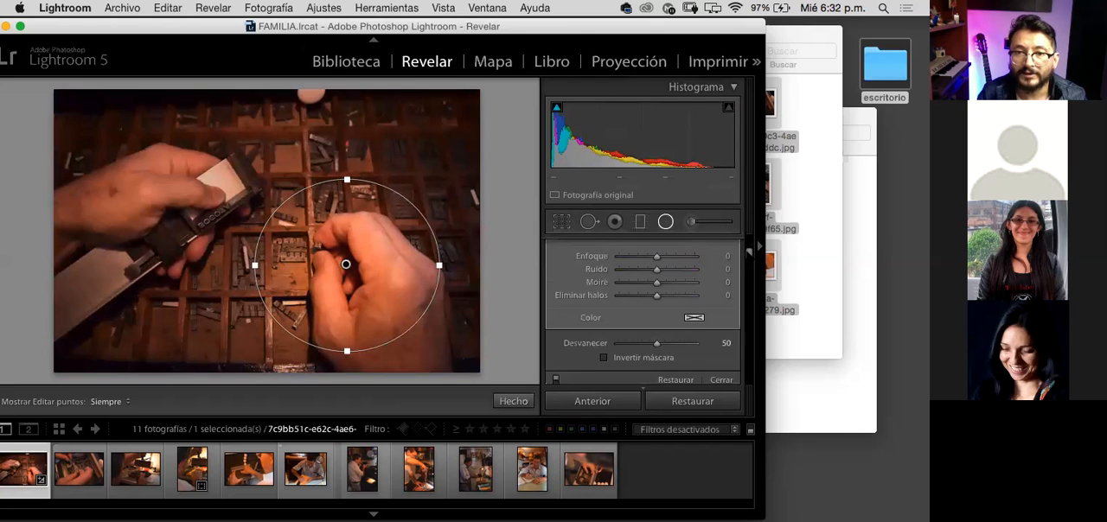
click(604, 338)
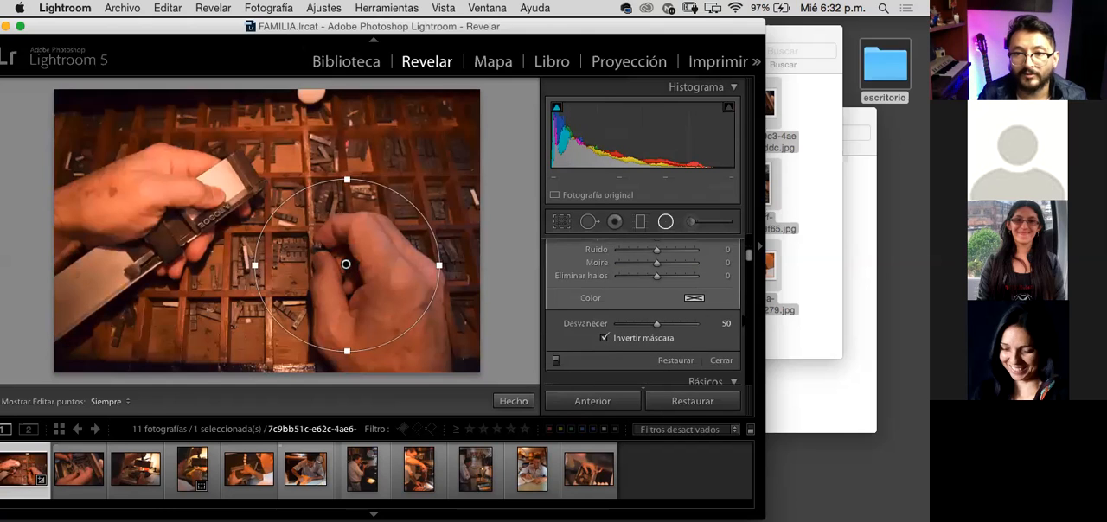
drag(750, 255, 750, 249)
scroll(647, 271, up, 2)
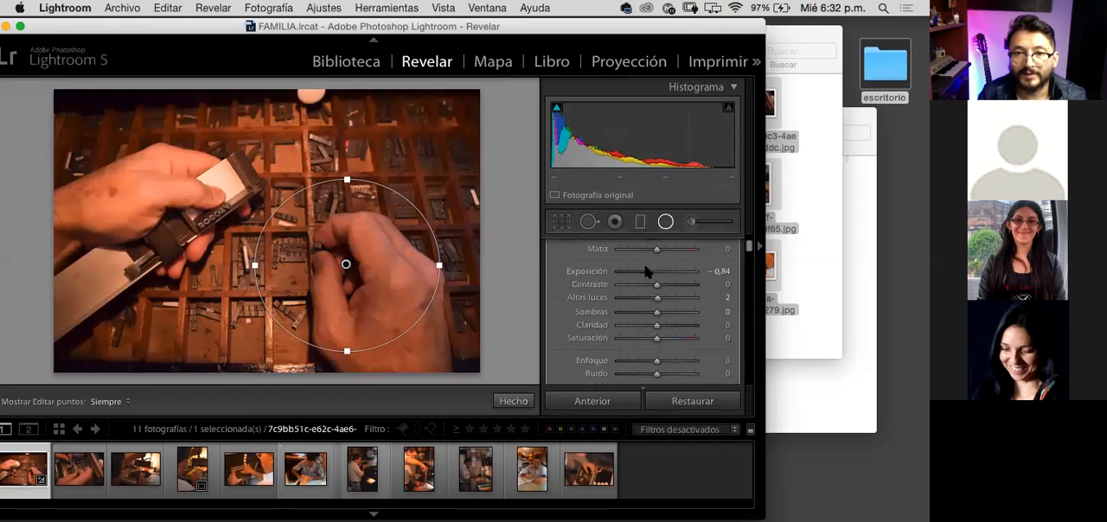
drag(647, 271, 664, 272)
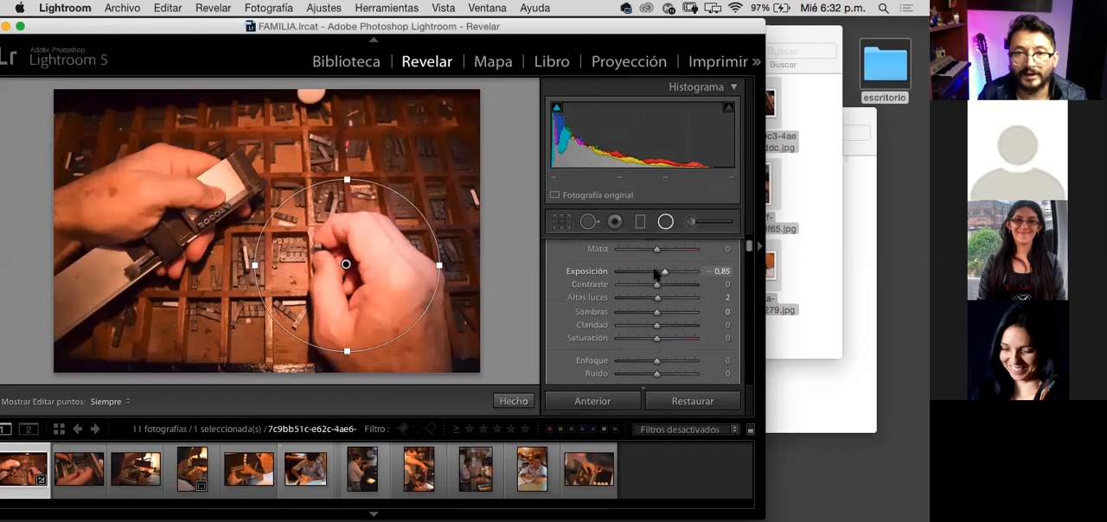
click(640, 272)
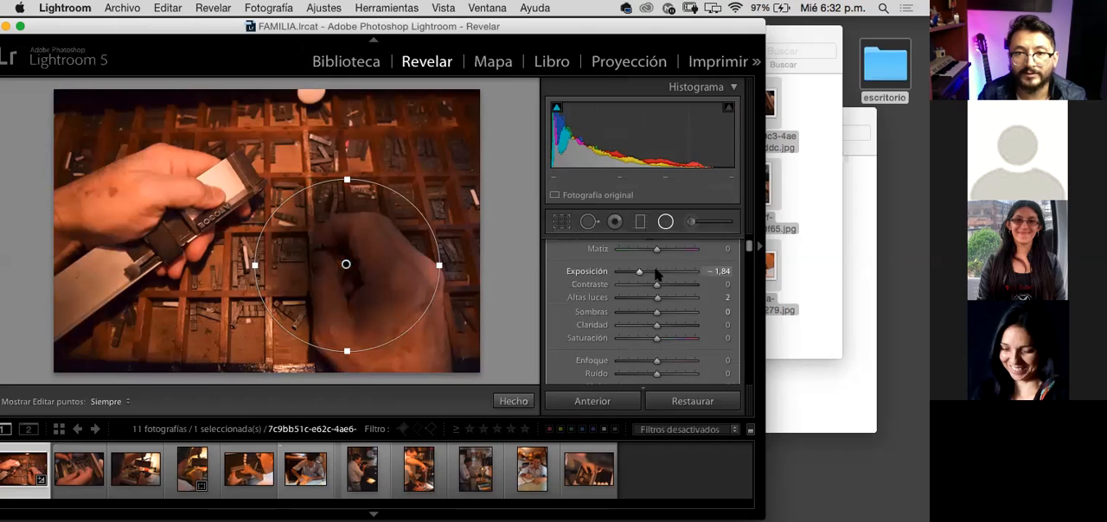
drag(663, 273, 647, 275)
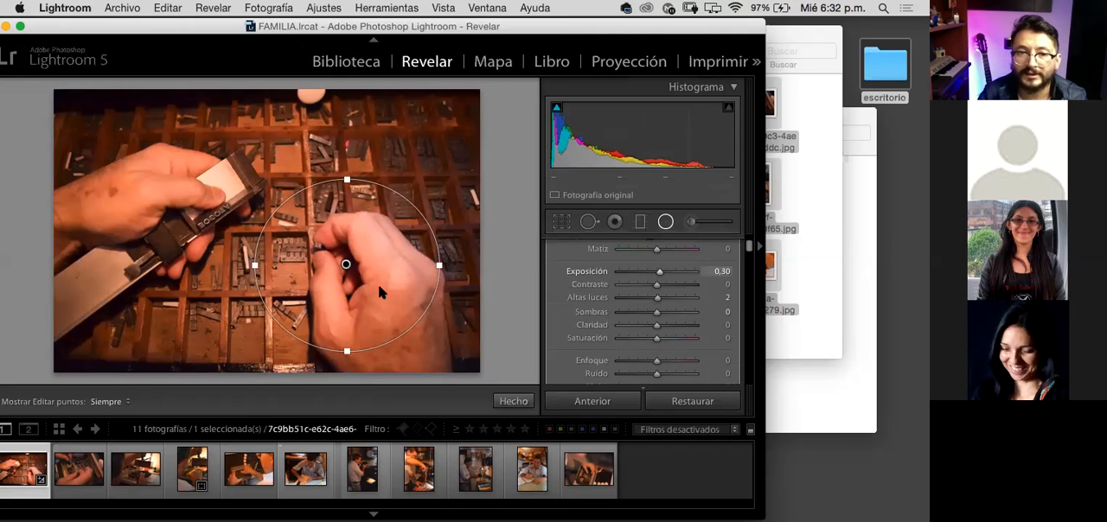
Step: Narrow and tilt the radial filter into an ellipse that follows the right-hand hand, and reposition it over that hand
drag(347, 267, 392, 283)
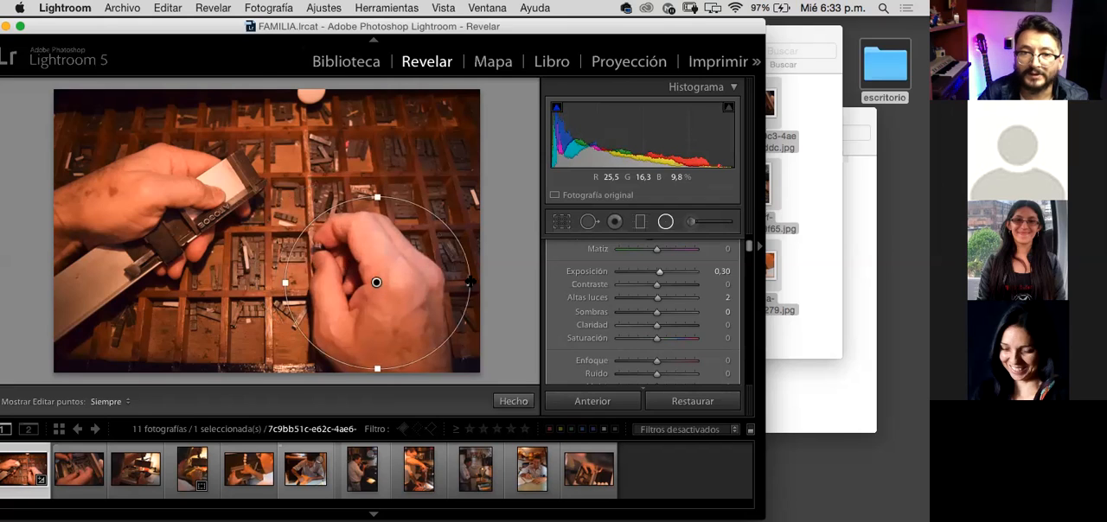
drag(468, 284, 434, 284)
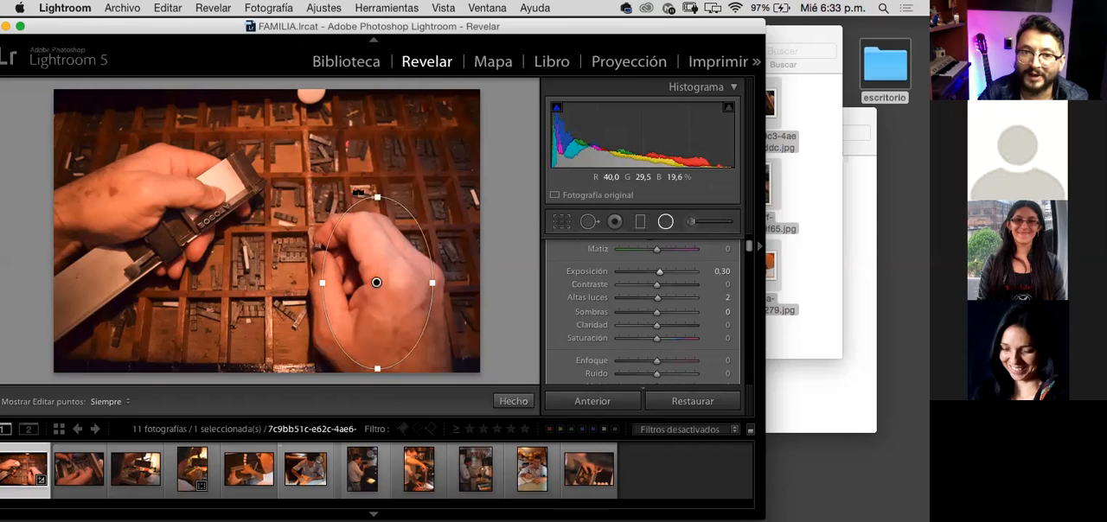
drag(344, 198, 334, 214)
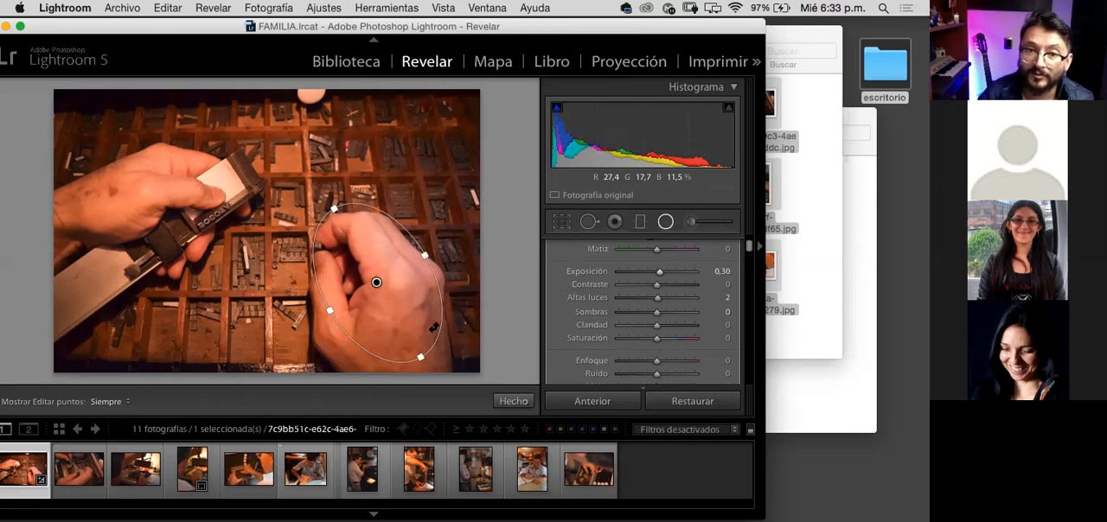
drag(334, 208, 336, 217)
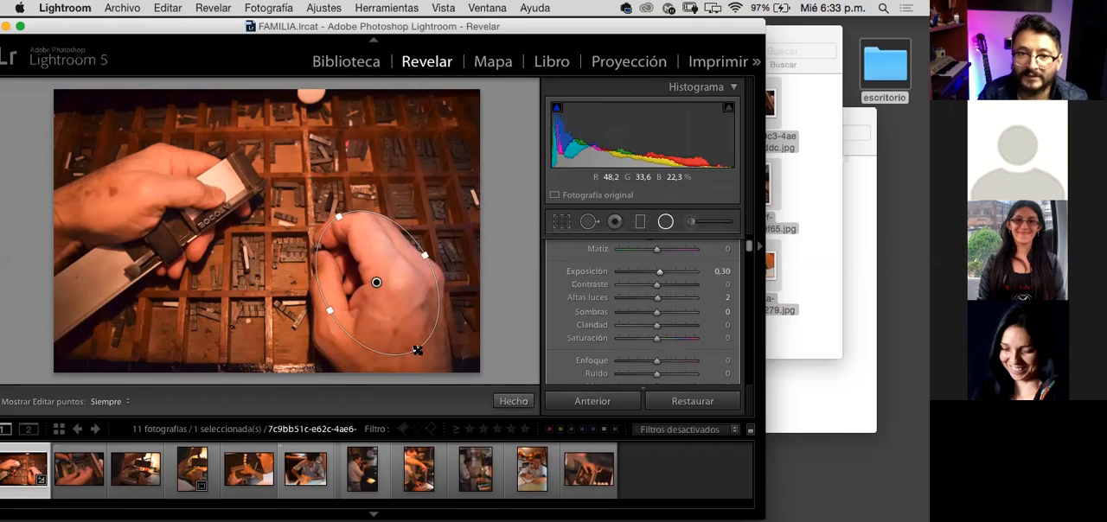
drag(377, 282, 364, 308)
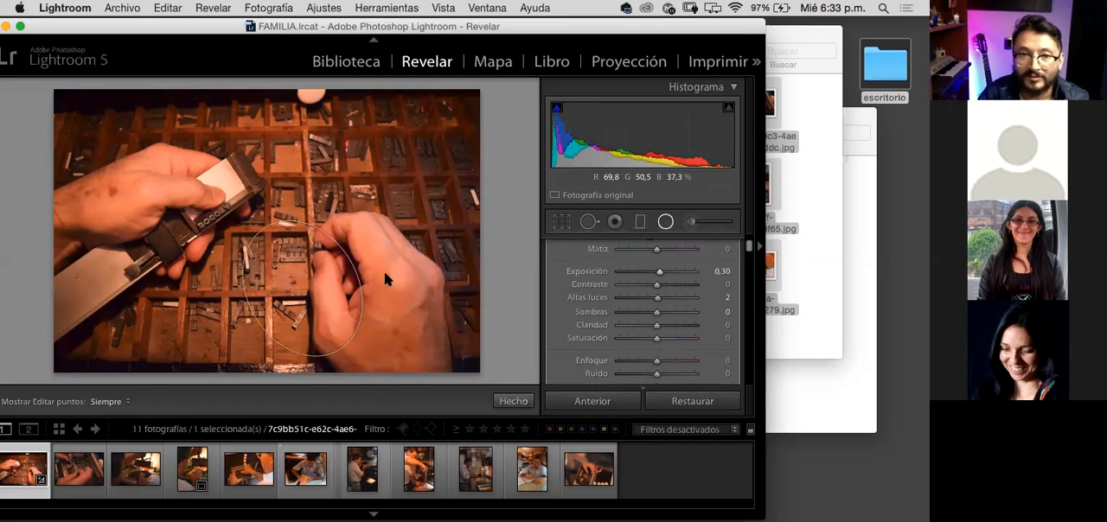
click(291, 169)
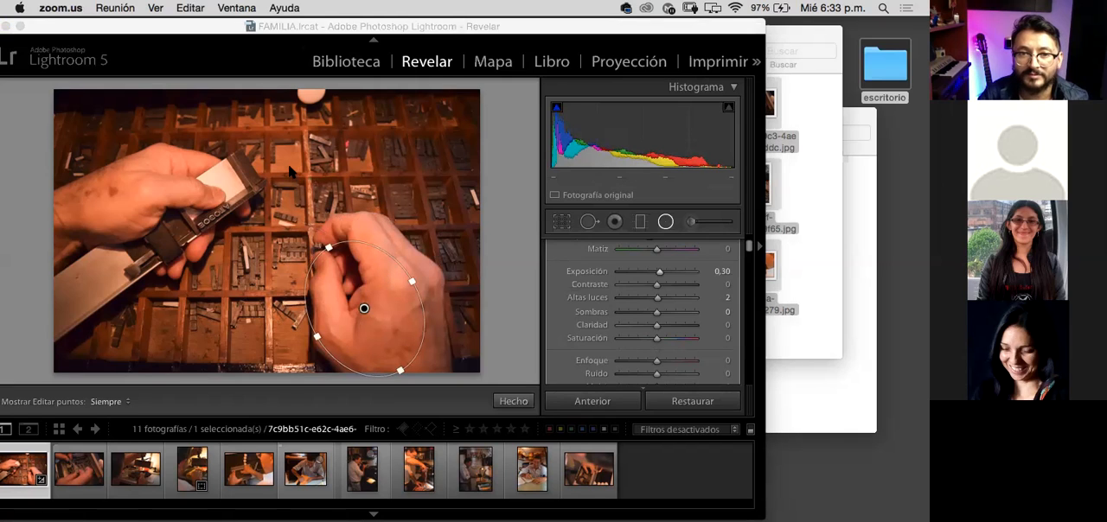
click(378, 273)
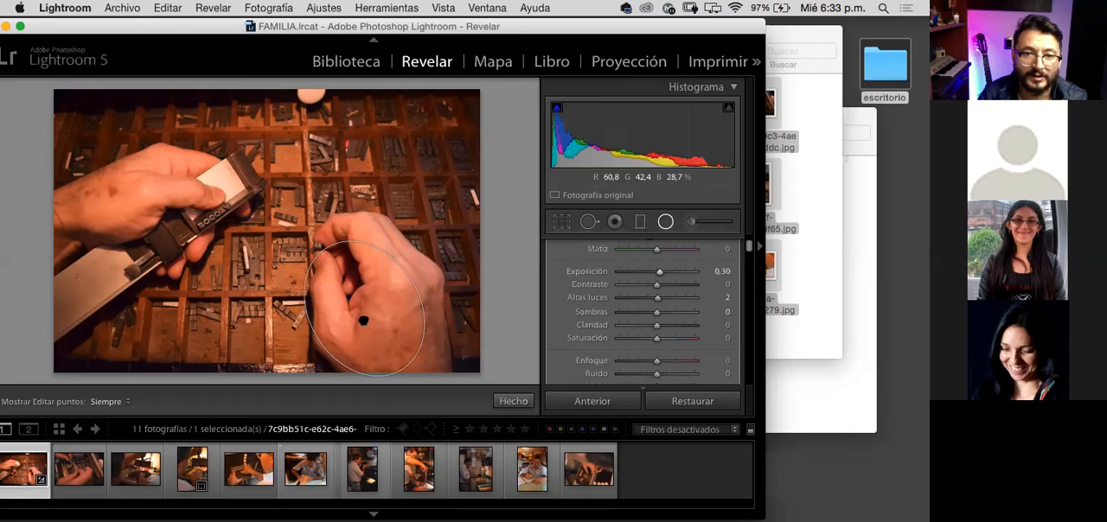
drag(352, 327, 372, 289)
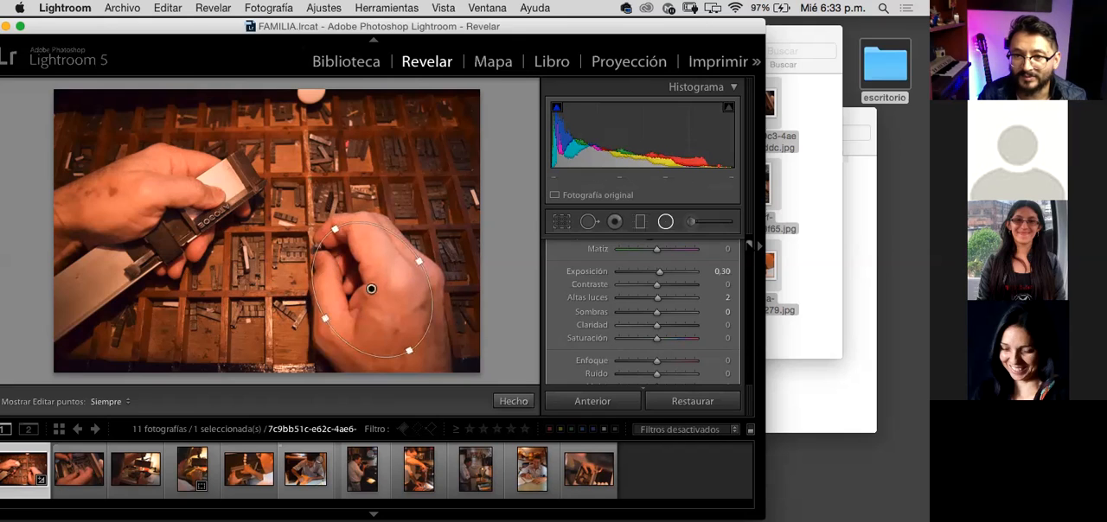
Step: Try exposure 1,07 on the radial filter, and move it around the photo and back over the right-hand hand
scroll(687, 275, up, 2)
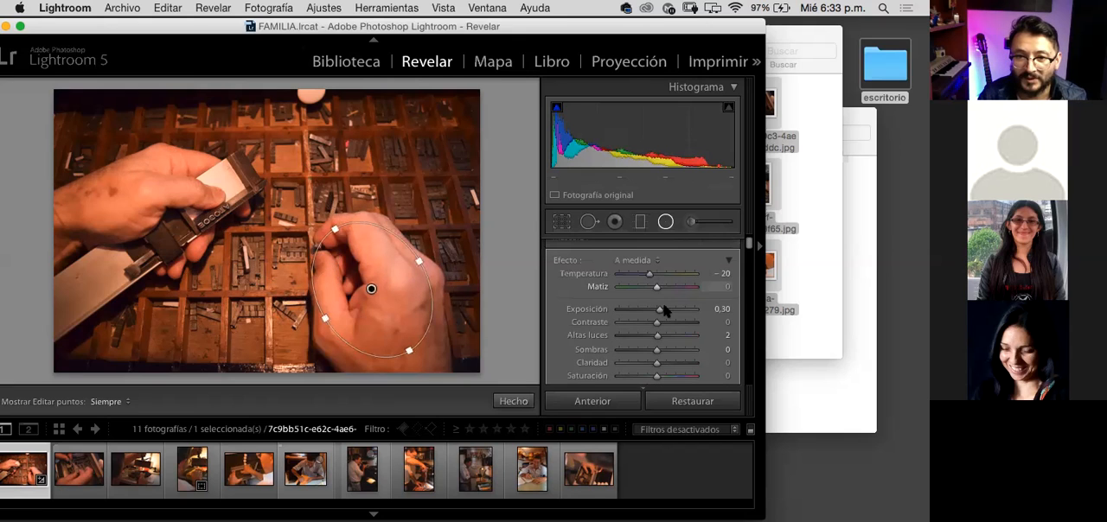
drag(660, 310, 667, 302)
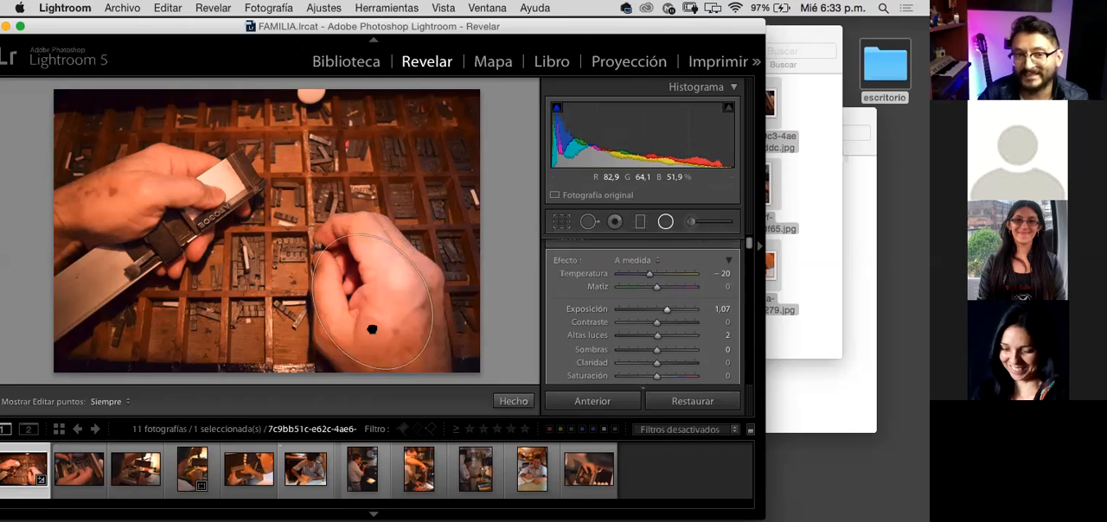
drag(349, 333, 245, 199)
drag(331, 255, 359, 321)
drag(369, 312, 771, 292)
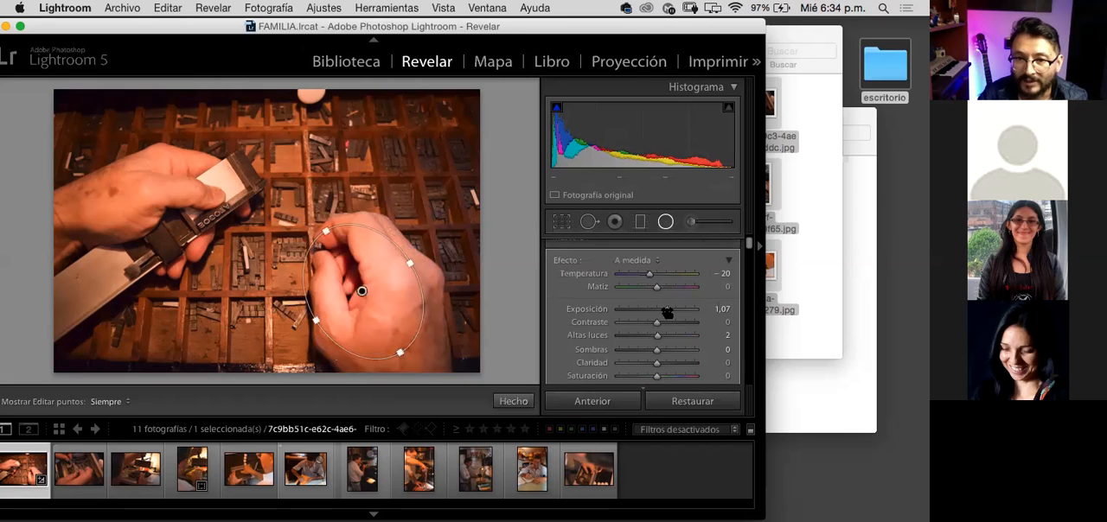
Step: Set the radial filter's exposure to 0,61 and temperature to −18, and shift it slightly toward the fingers of the right-hand hand
drag(666, 309, 663, 312)
mouse_move(646, 275)
mouse_down()
mouse_move(665, 277)
mouse_move(645, 275)
mouse_up()
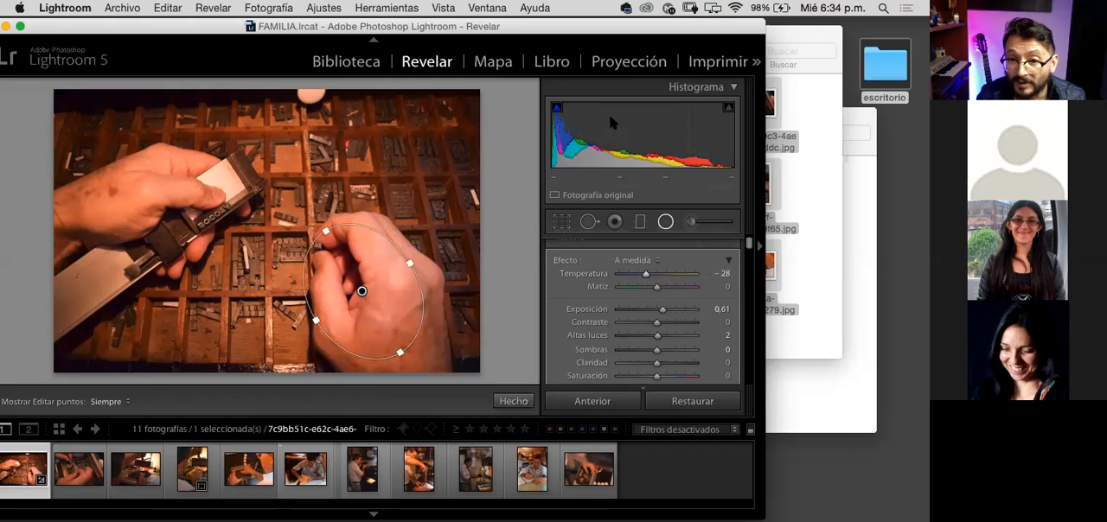
drag(647, 275, 650, 275)
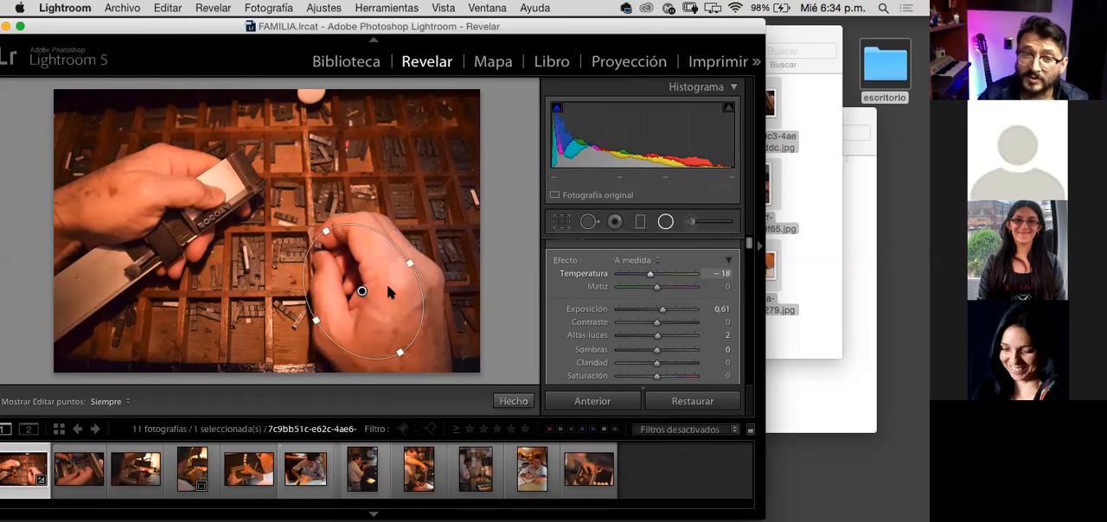
mouse_move(361, 293)
mouse_down()
mouse_move(364, 315)
mouse_move(356, 296)
mouse_move(385, 291)
mouse_move(364, 313)
mouse_move(340, 258)
mouse_move(203, 203)
mouse_move(153, 212)
mouse_move(151, 194)
mouse_move(194, 190)
mouse_move(184, 211)
mouse_move(349, 282)
mouse_up()
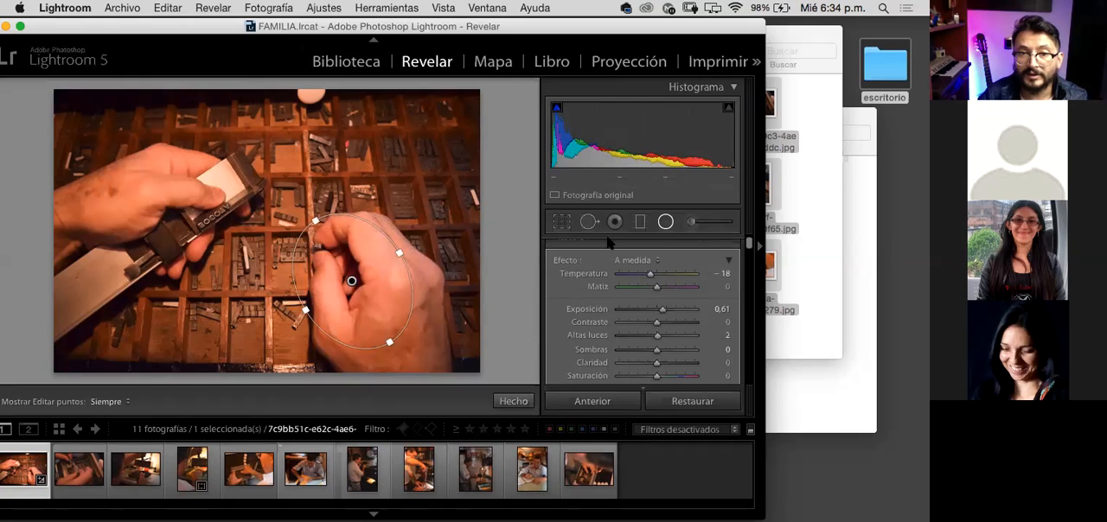
Step: Add a second, small circular radial filter over the left-hand hand's thumb and invert its mask
click(666, 226)
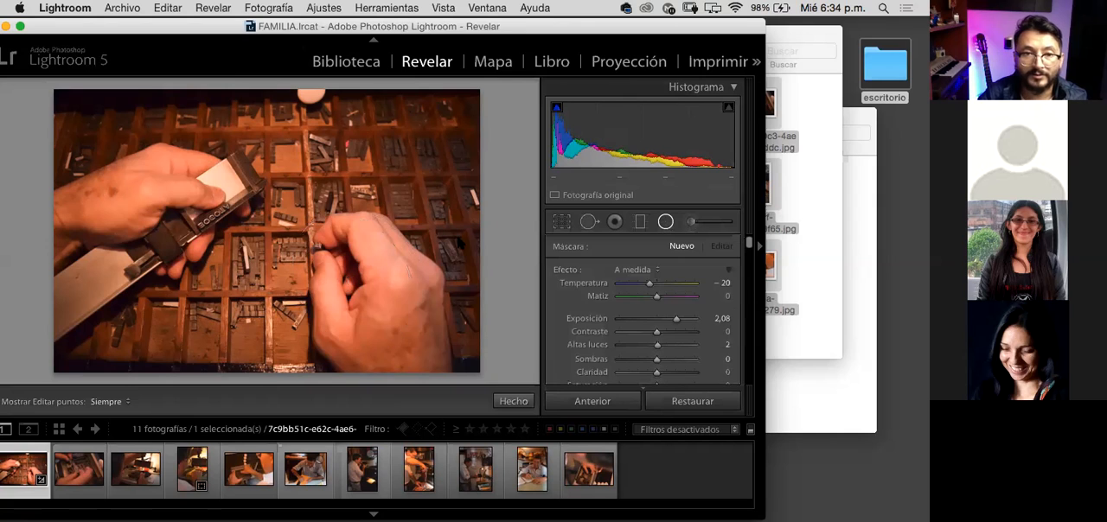
drag(210, 209, 242, 239)
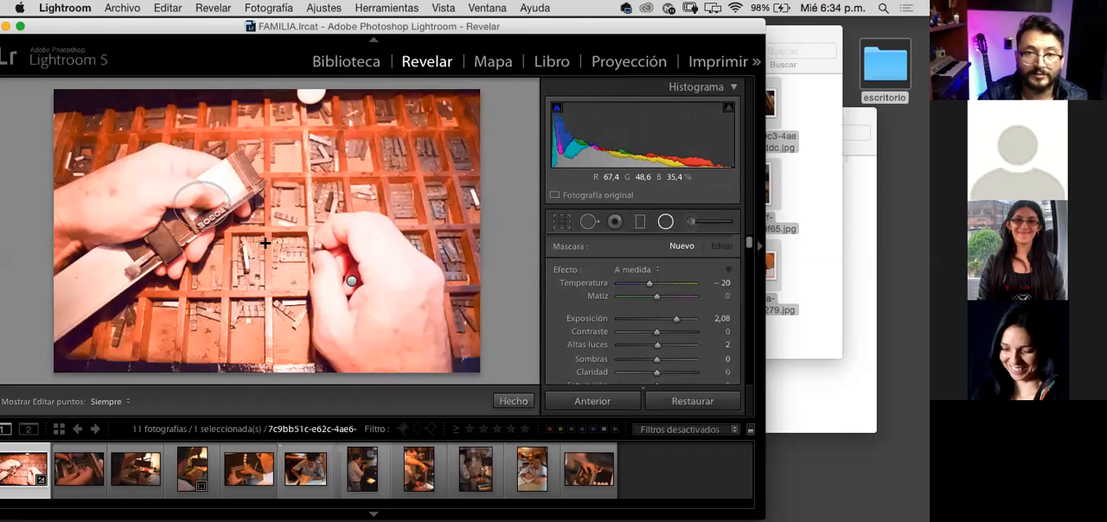
drag(749, 243, 751, 269)
scroll(634, 284, up, 5)
click(606, 292)
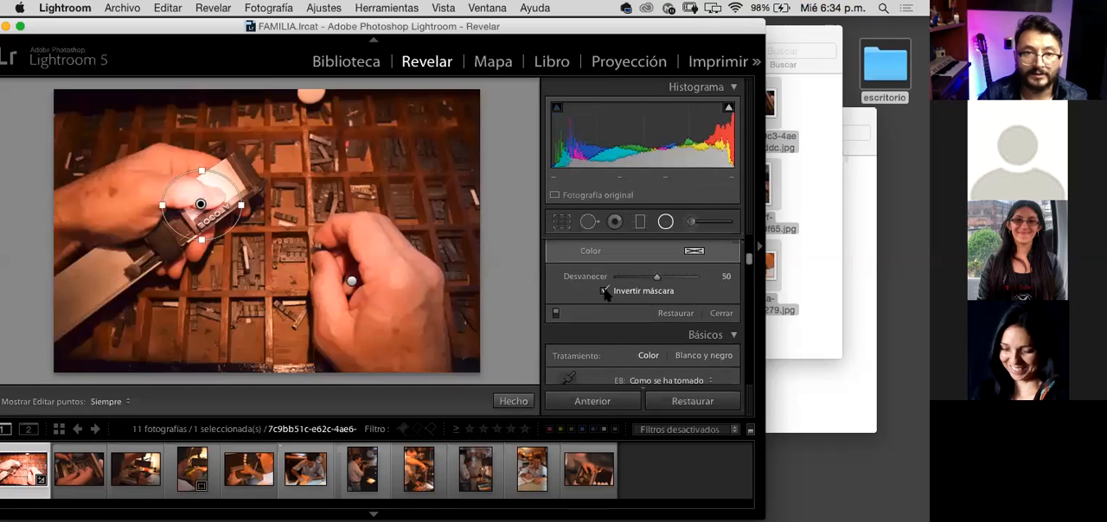
Step: Set the second radial filter's exposure to 0,59 and enlarge its ellipse in width and height around the left-hand hand
drag(748, 260, 749, 244)
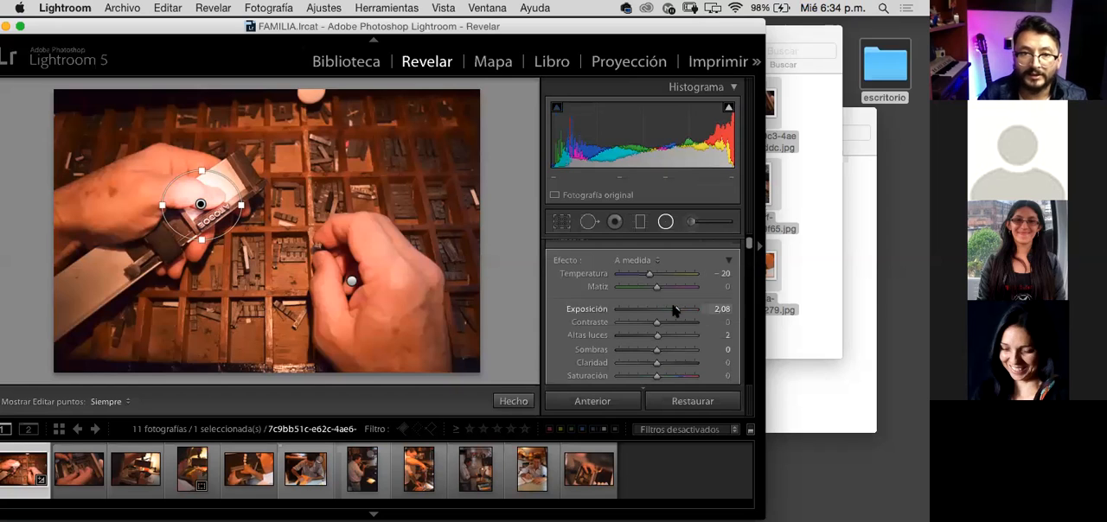
drag(672, 310, 662, 314)
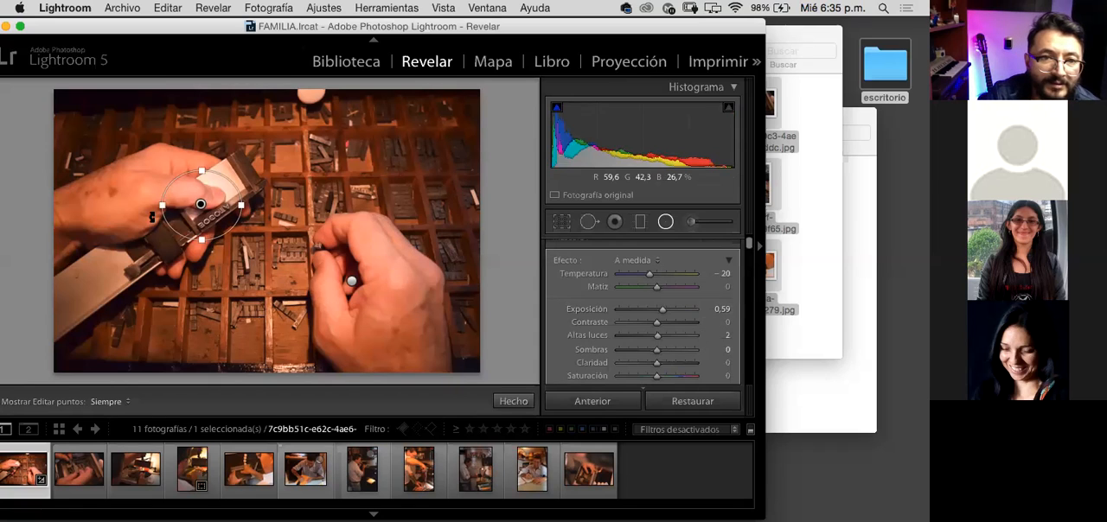
drag(142, 208, 142, 206)
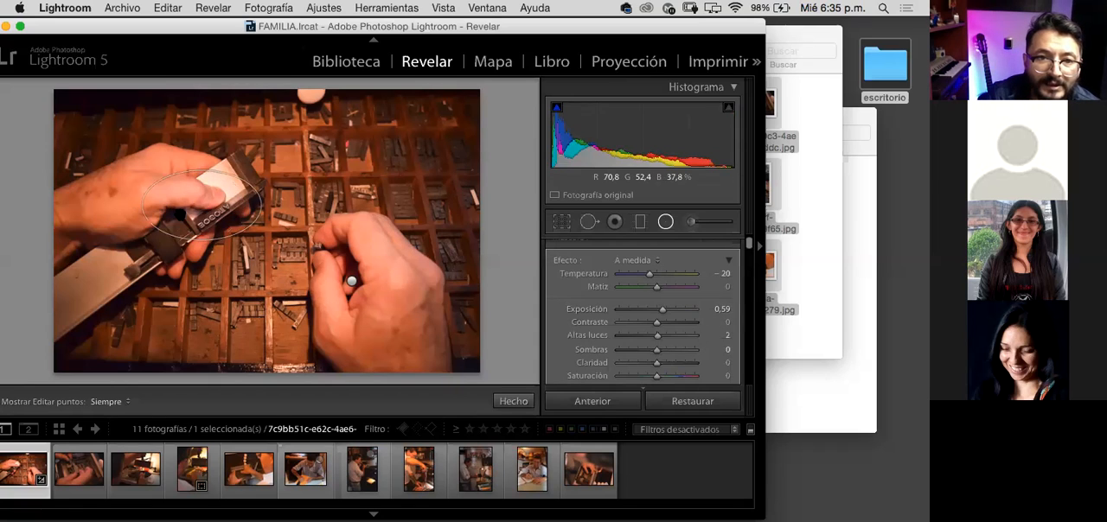
drag(204, 244, 205, 254)
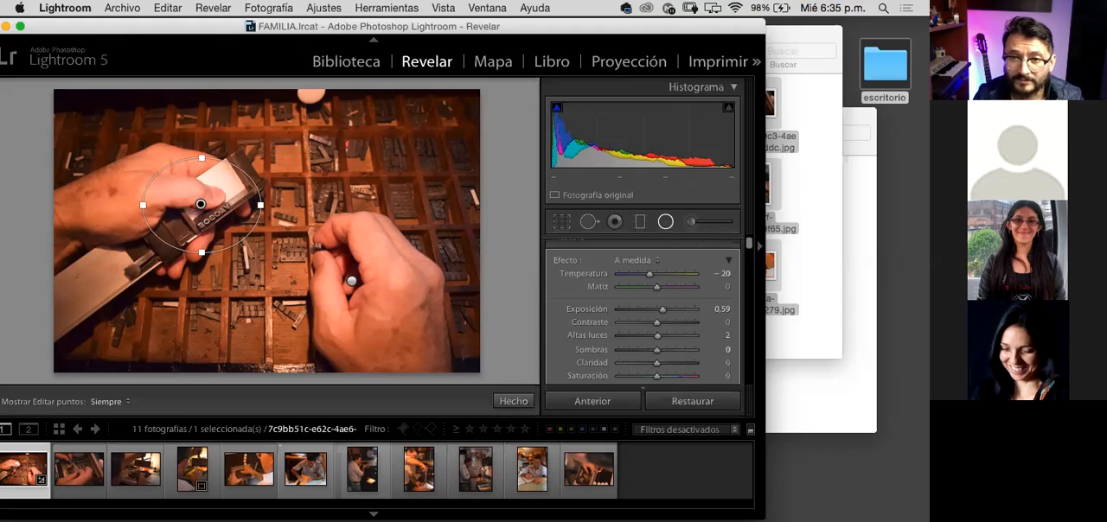
Step: Select the radial filter on the right-hand hand again for editing
drag(749, 243, 749, 247)
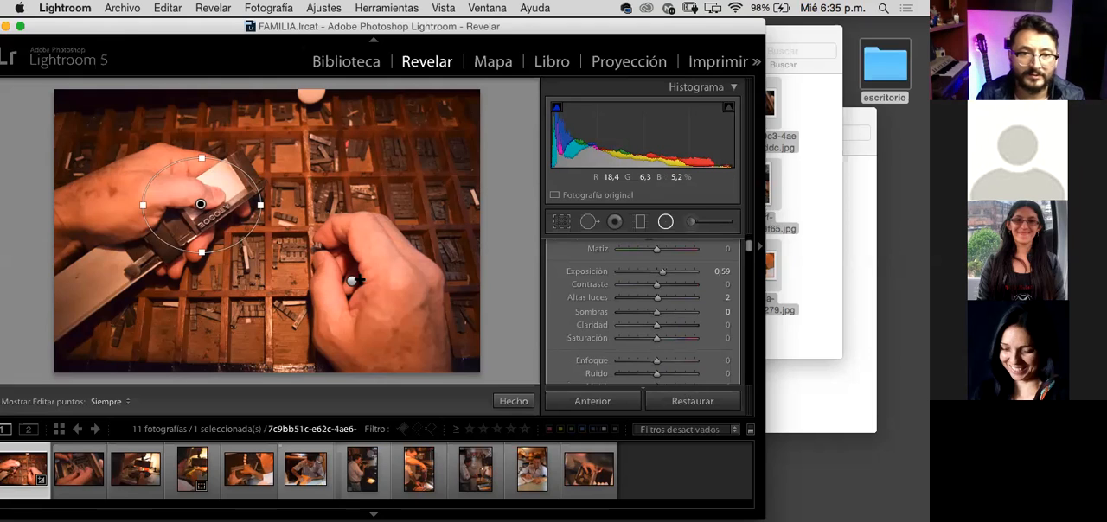
click(351, 281)
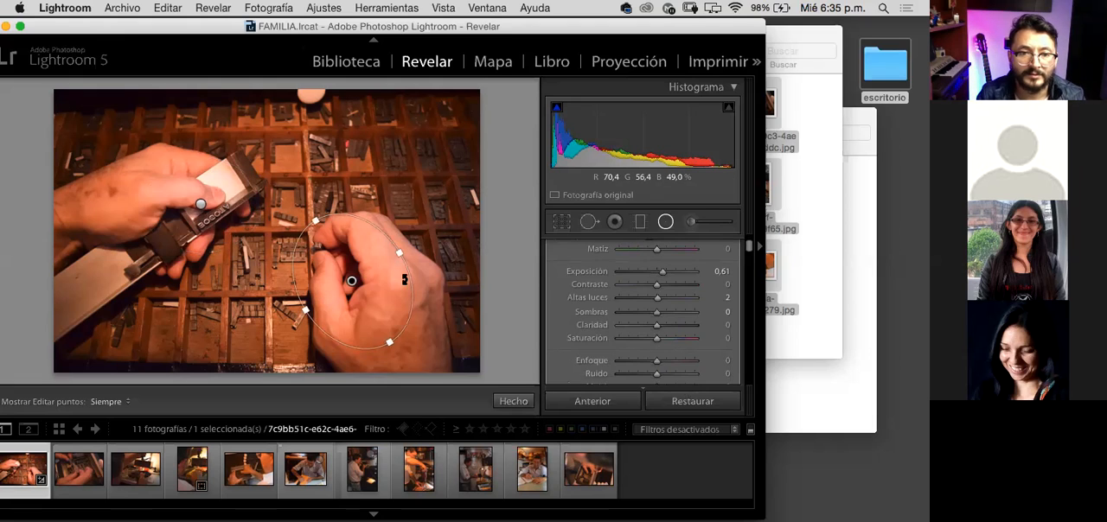
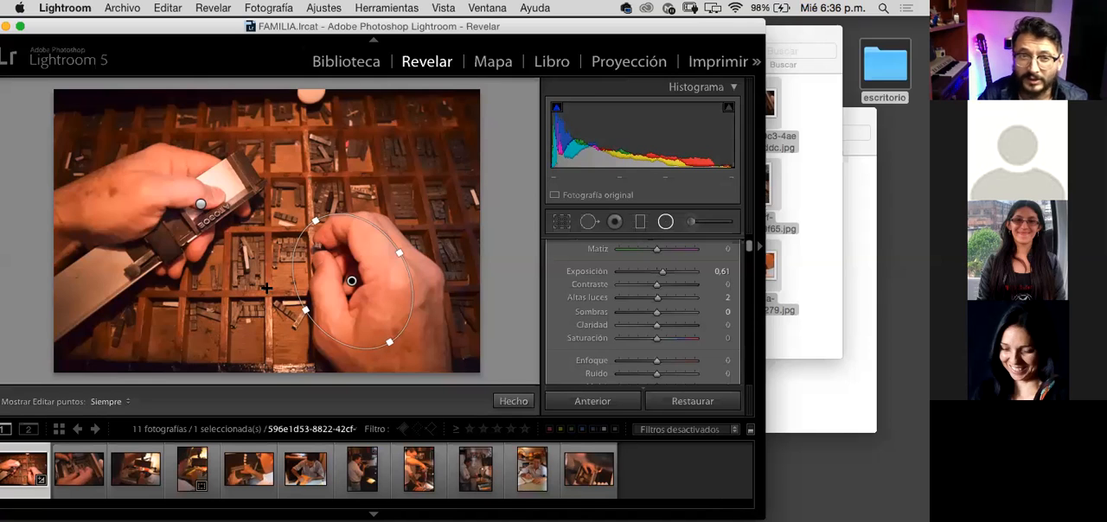
Step: Nudge the radial filter on the right-hand hand slightly up, and shift the left-hand hand's filter slightly to the right
drag(351, 282, 356, 242)
click(201, 204)
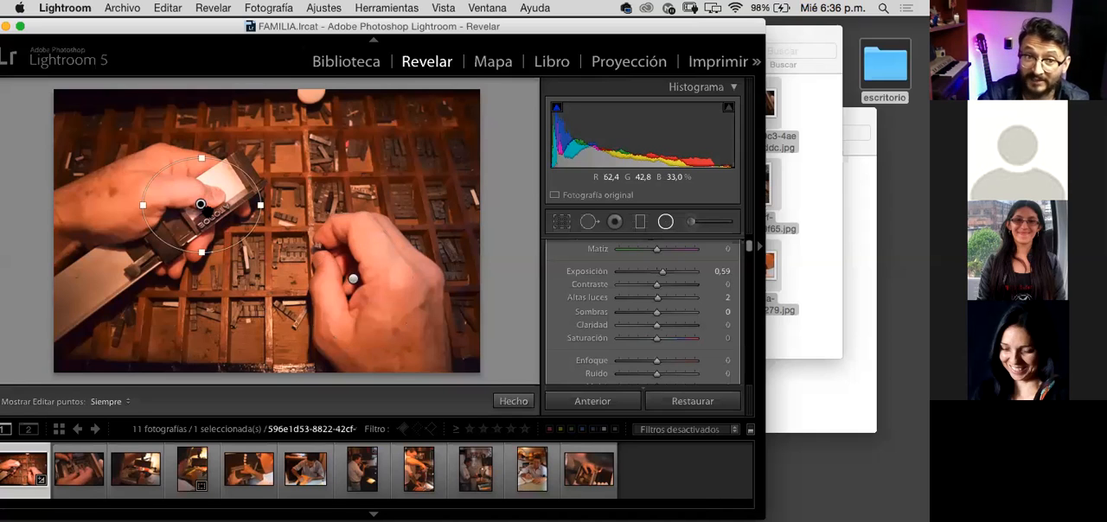
mouse_move(201, 204)
mouse_down()
mouse_move(206, 215)
mouse_move(206, 203)
mouse_up()
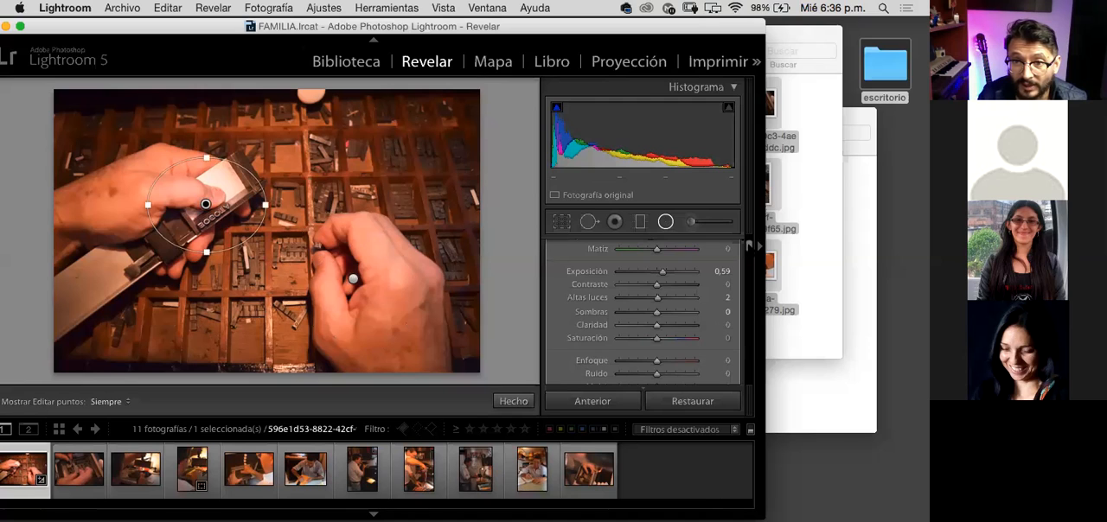
Step: Set the left-hand hand's radial filter highlights to −33 and close the Radial Filter tool
scroll(749, 246, up, 2)
scroll(749, 245, down, 4)
scroll(749, 245, up, 3)
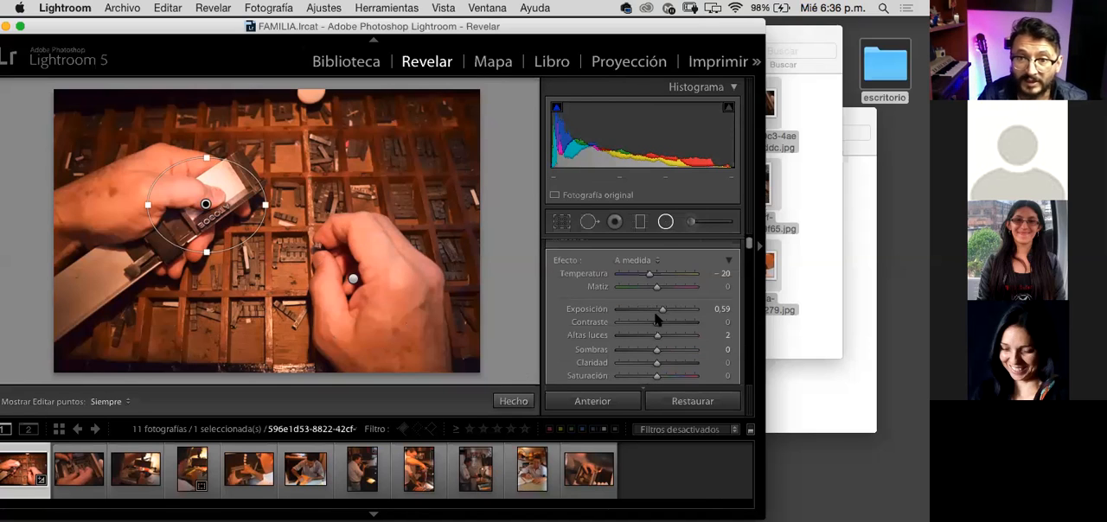
drag(652, 339, 678, 336)
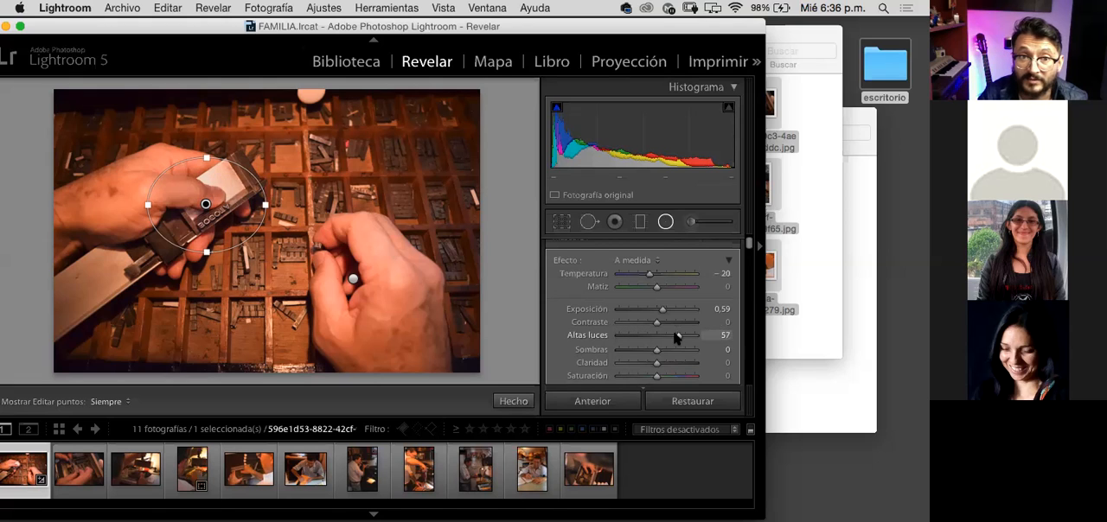
click(648, 339)
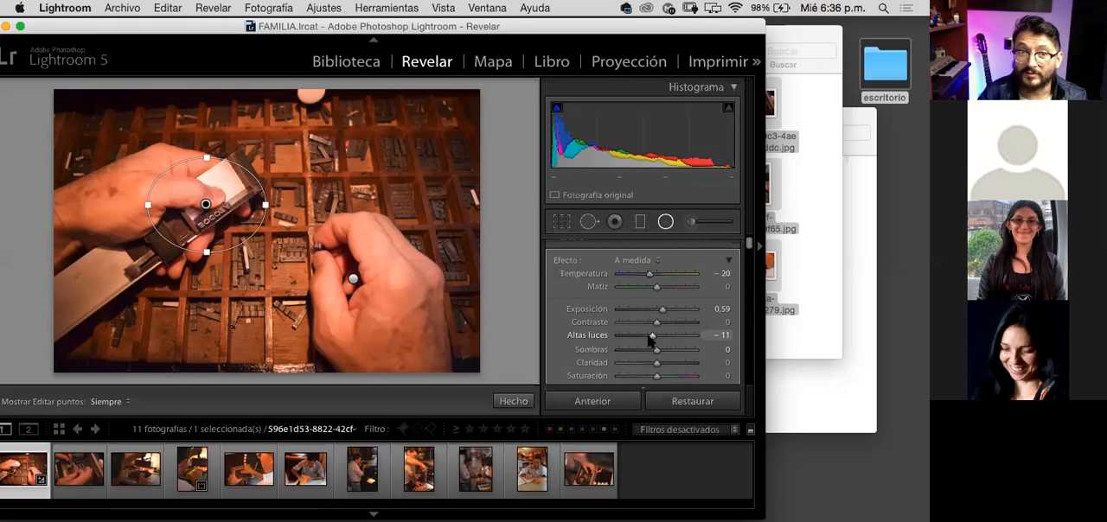
drag(650, 340, 640, 339)
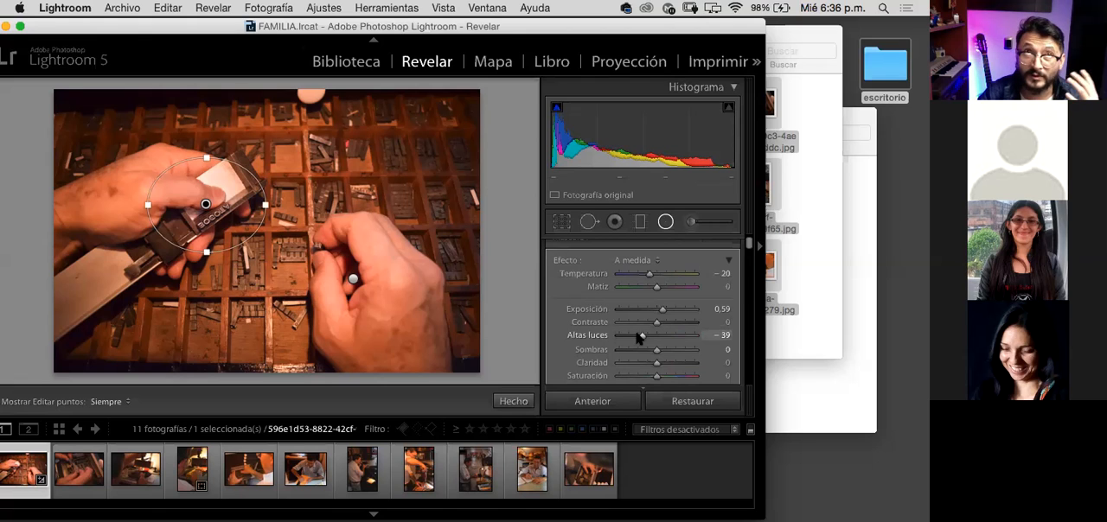
drag(639, 339, 641, 338)
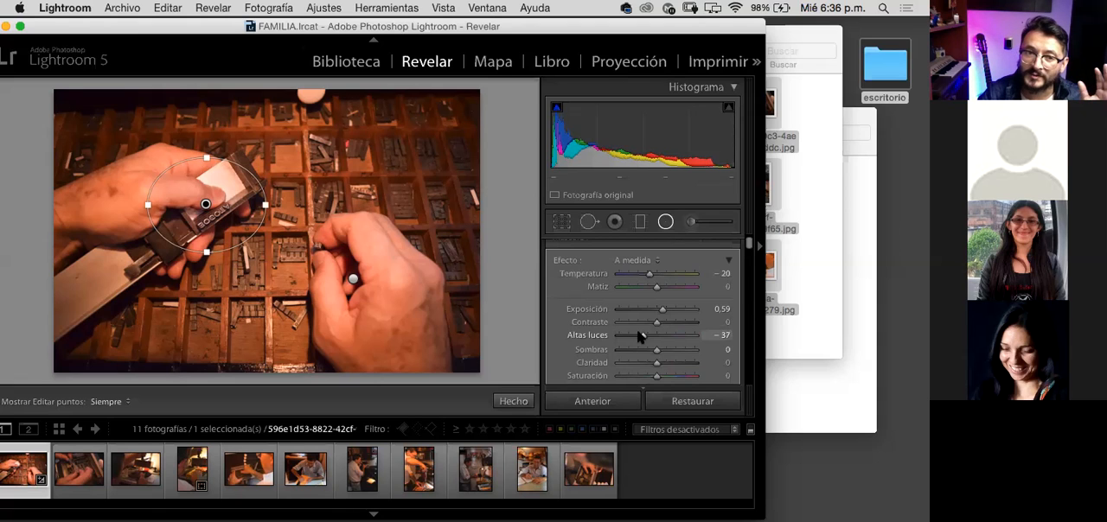
drag(641, 337, 642, 337)
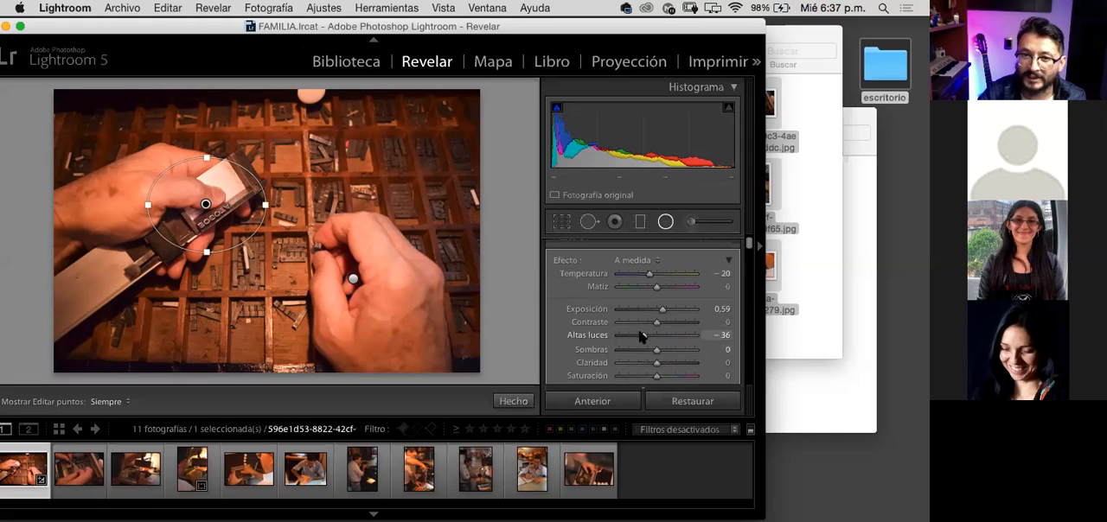
drag(640, 337, 643, 338)
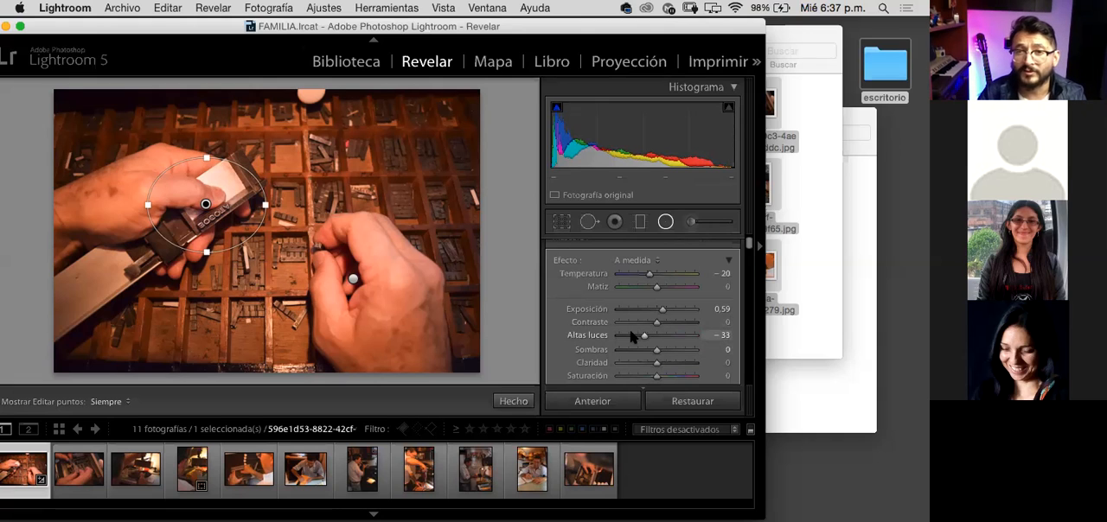
click(666, 223)
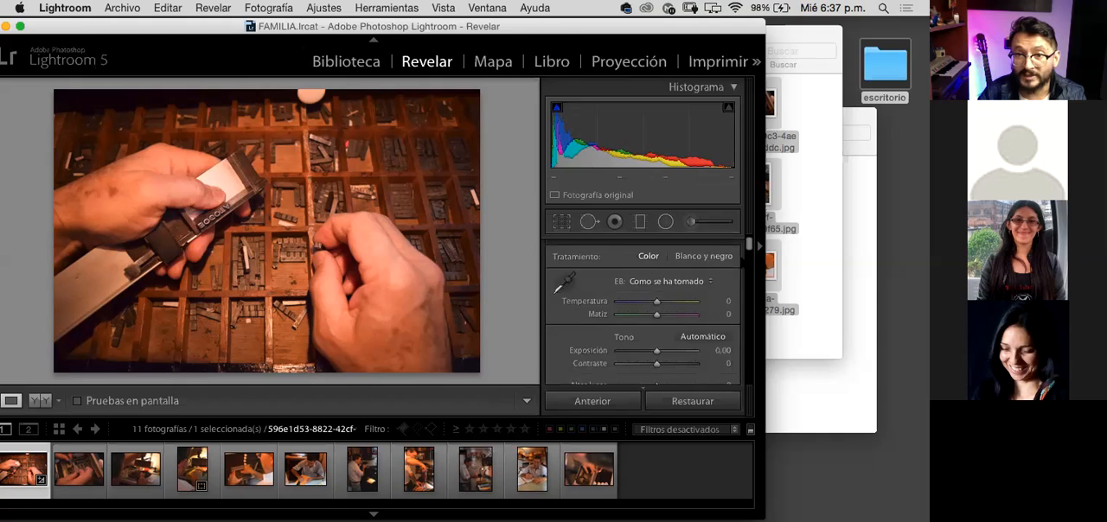
Step: Set the whole photo's highlights to −9 and shadows to +29, and reset the whites to 0
drag(749, 243, 748, 252)
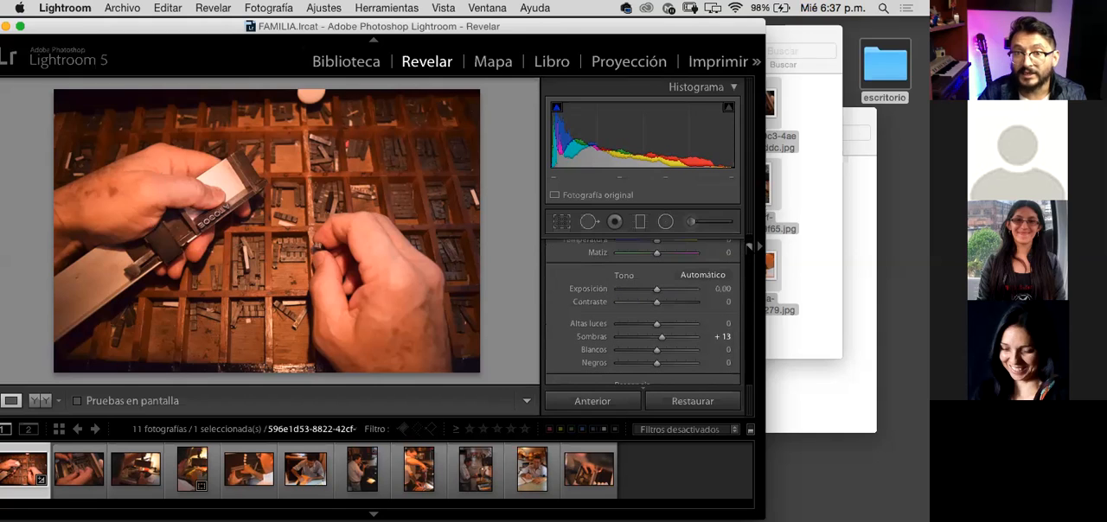
drag(655, 330, 656, 358)
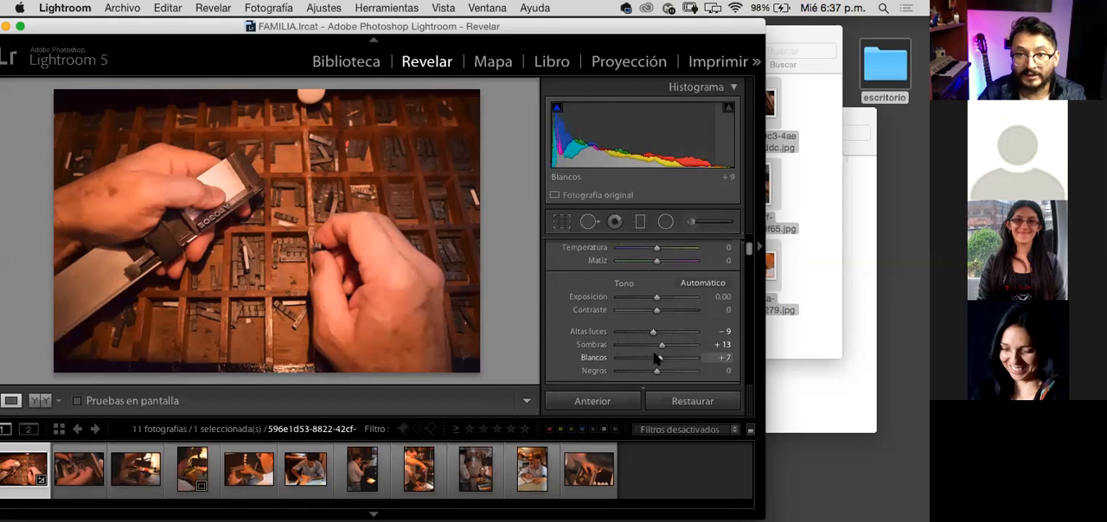
double_click(657, 358)
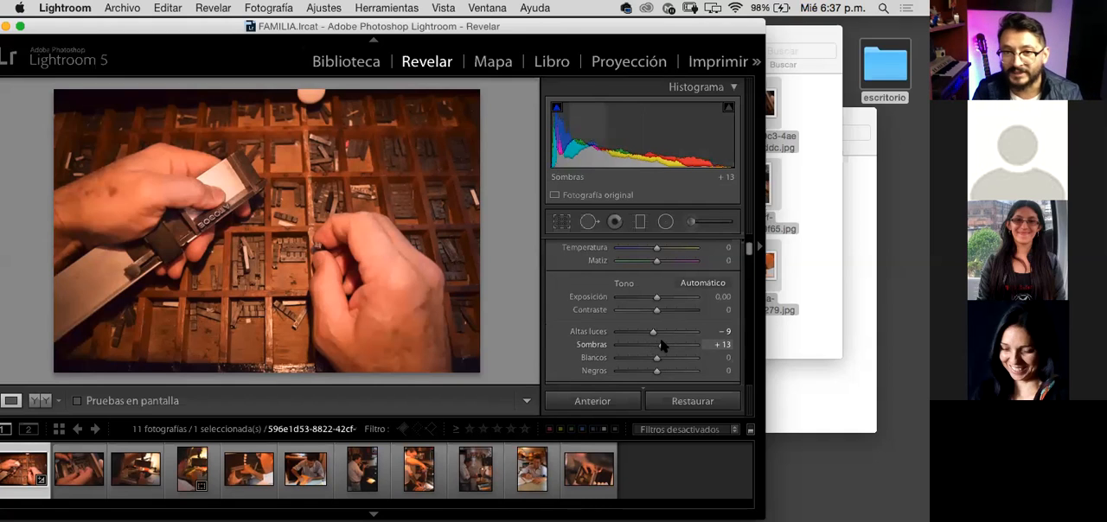
click(668, 345)
drag(668, 346, 672, 346)
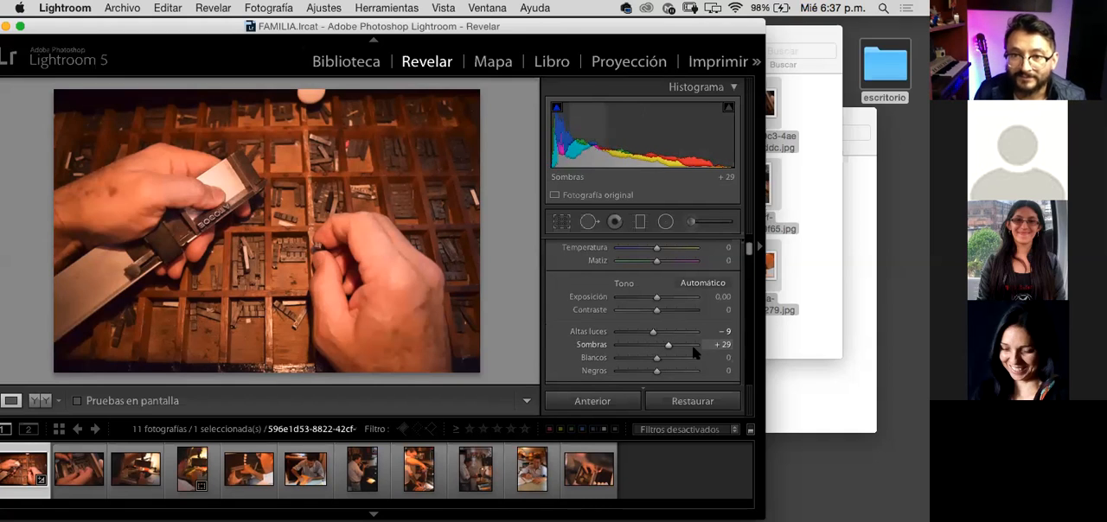
Step: Reopen the Radial Filter tool, select the right-hand hand's filter, and toggle the tool off and on again
scroll(657, 260, up, 4)
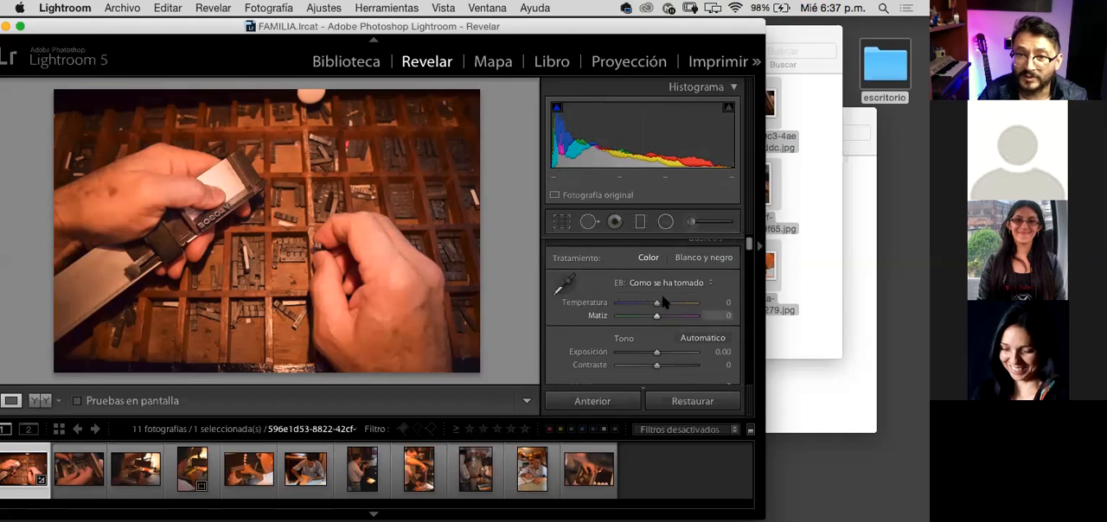
click(666, 222)
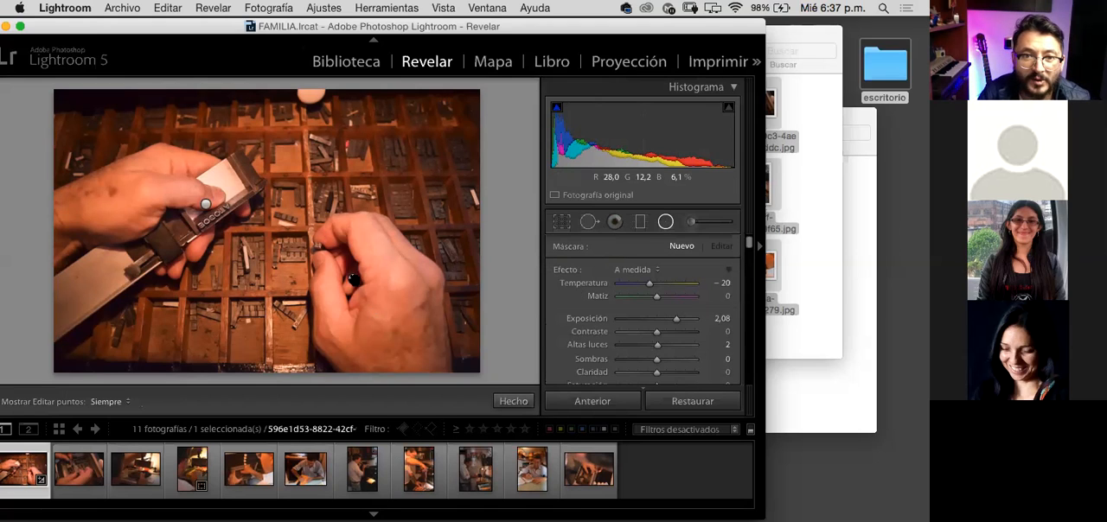
click(352, 278)
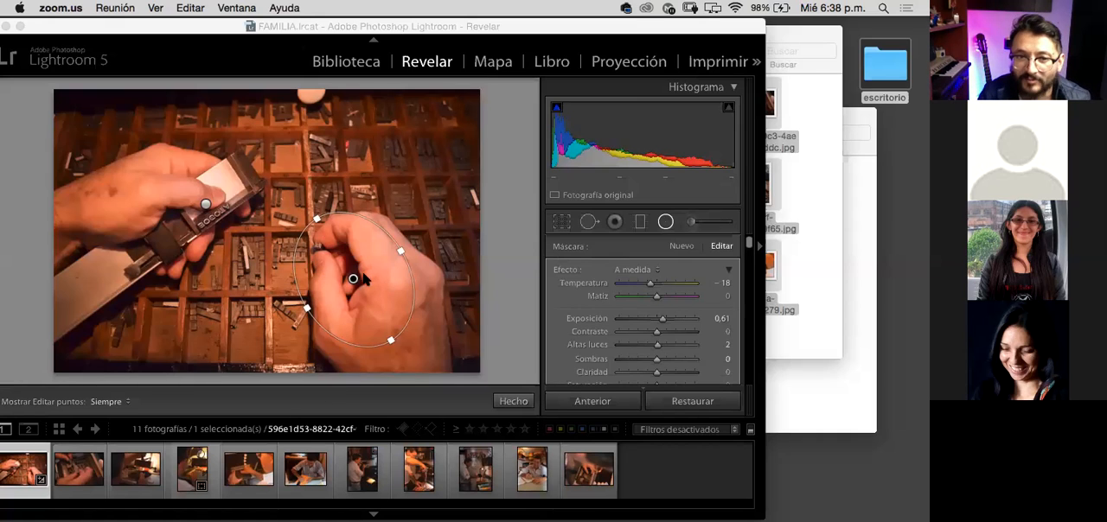
click(668, 223)
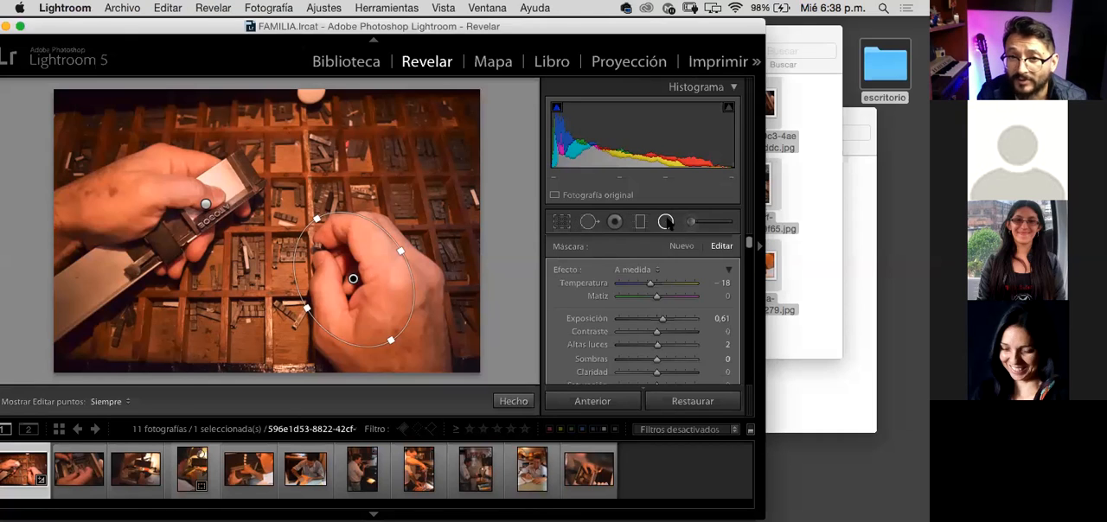
click(668, 223)
click(668, 223)
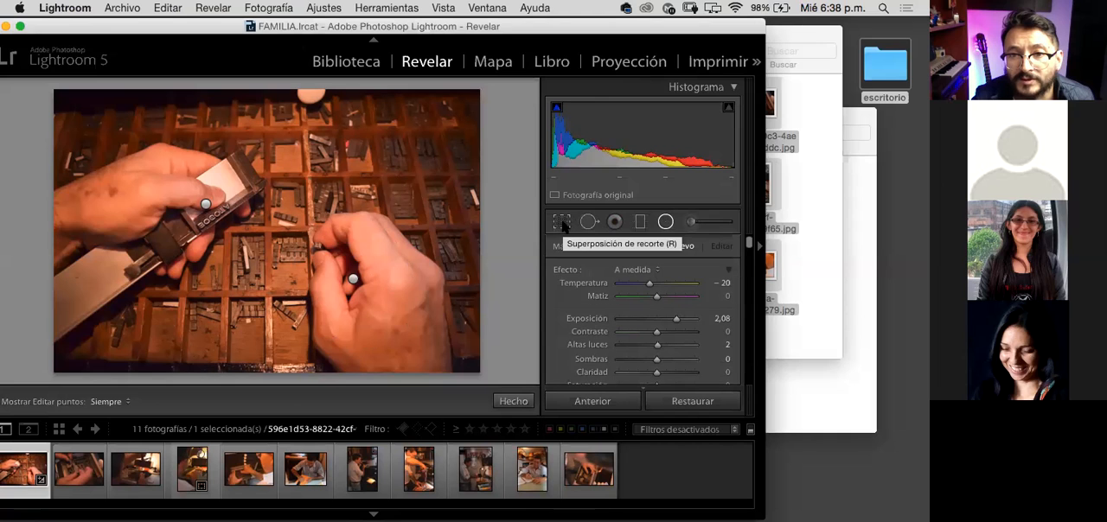
click(665, 222)
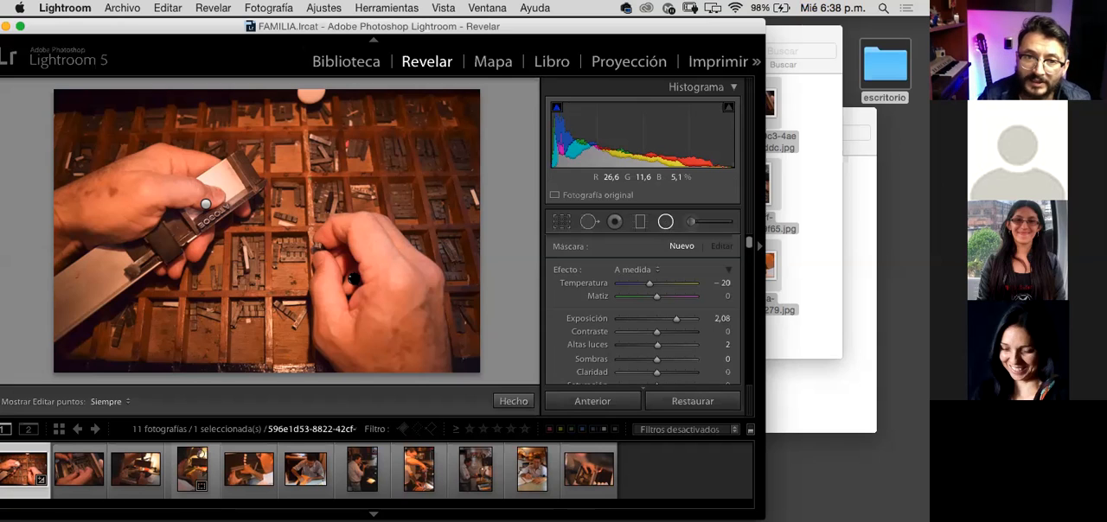
Step: Select the radial filter on the right-hand hand and set its clarity to 100
click(353, 278)
click(206, 205)
click(354, 278)
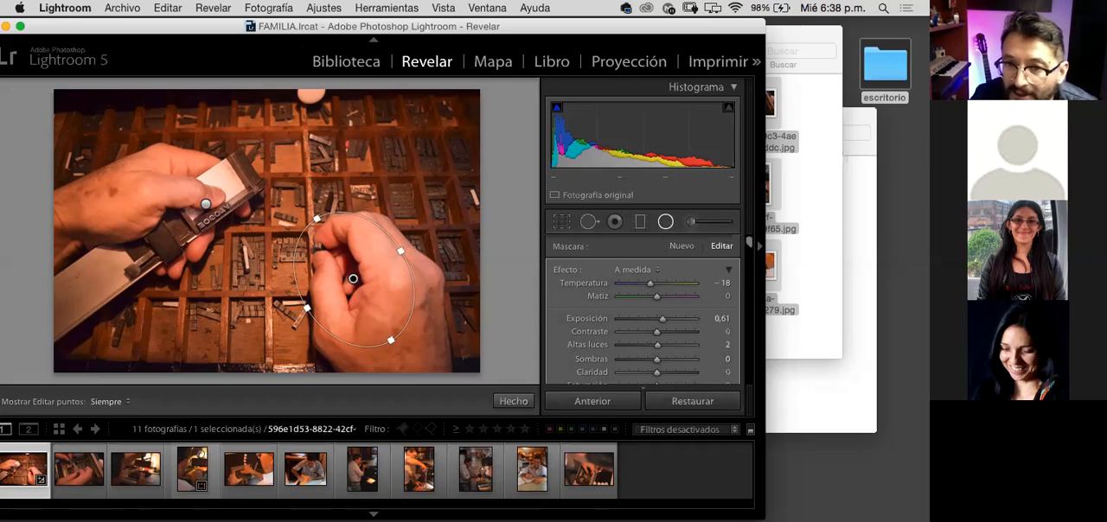
scroll(749, 246, down, 5)
scroll(748, 249, up, 1)
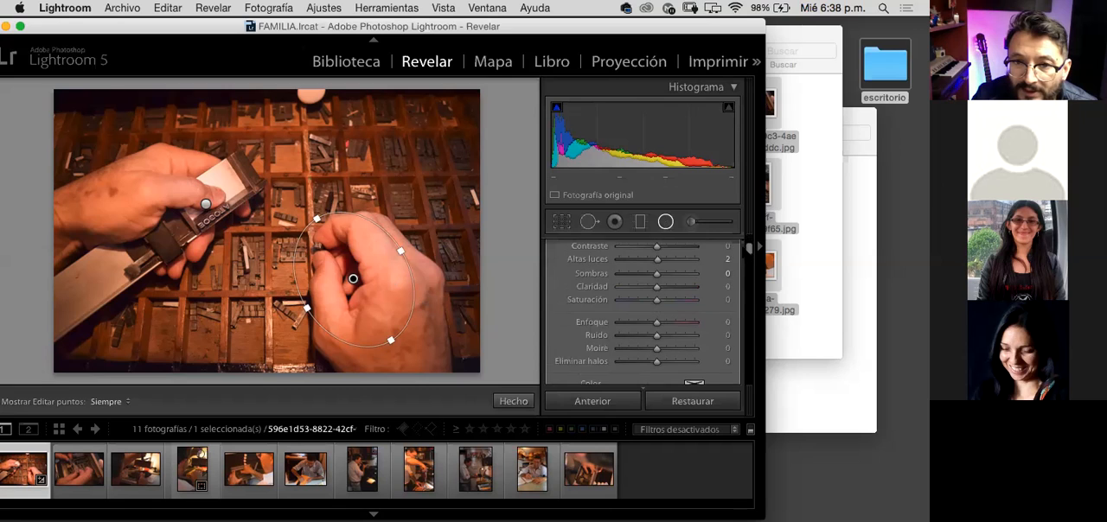
drag(654, 292, 689, 298)
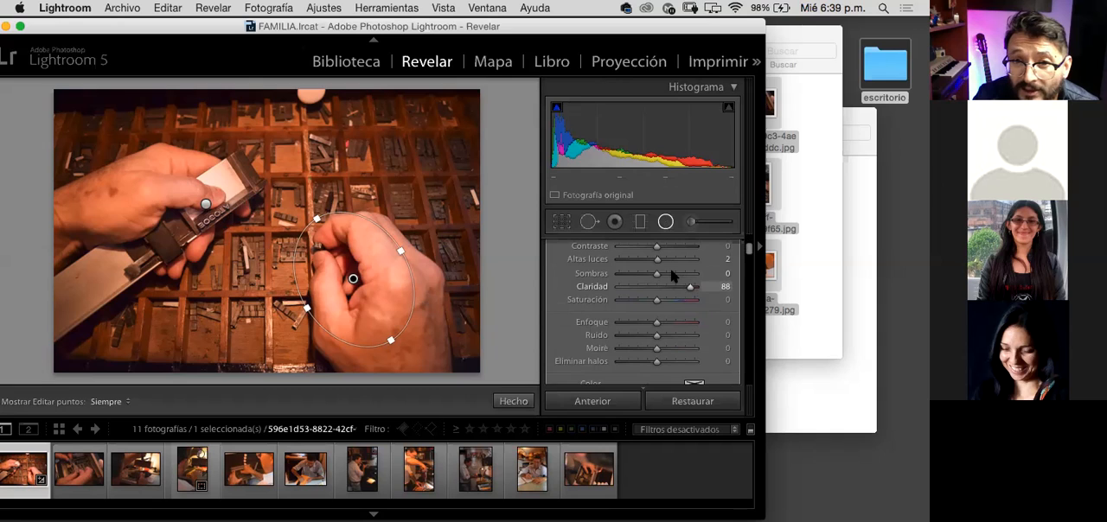
mouse_move(691, 287)
mouse_down()
mouse_move(631, 287)
mouse_move(698, 290)
mouse_up()
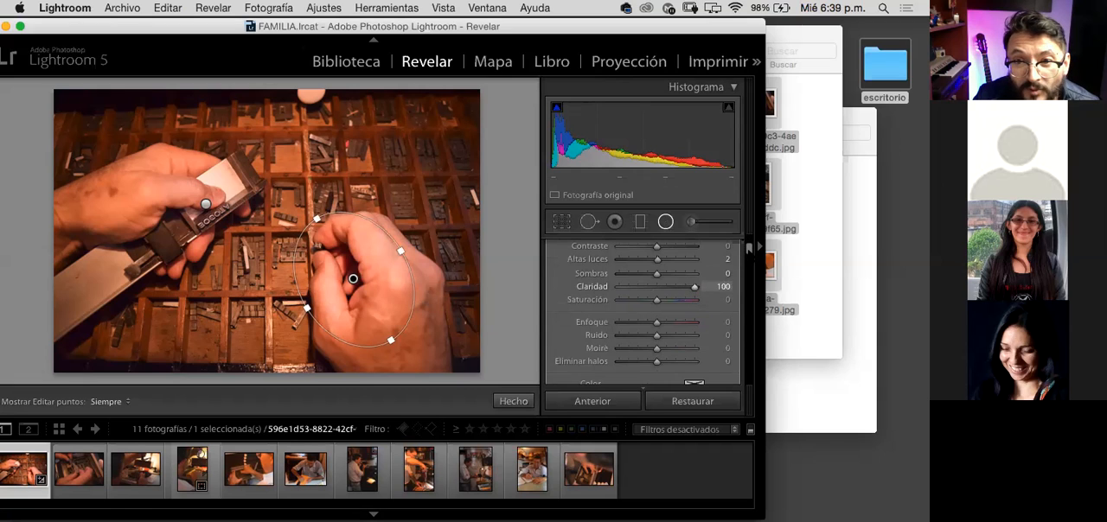
Step: Lower the right-hand hand's radial filter highlights to −31 with clarity at 100
scroll(644, 312, up, 2)
drag(749, 248, 748, 248)
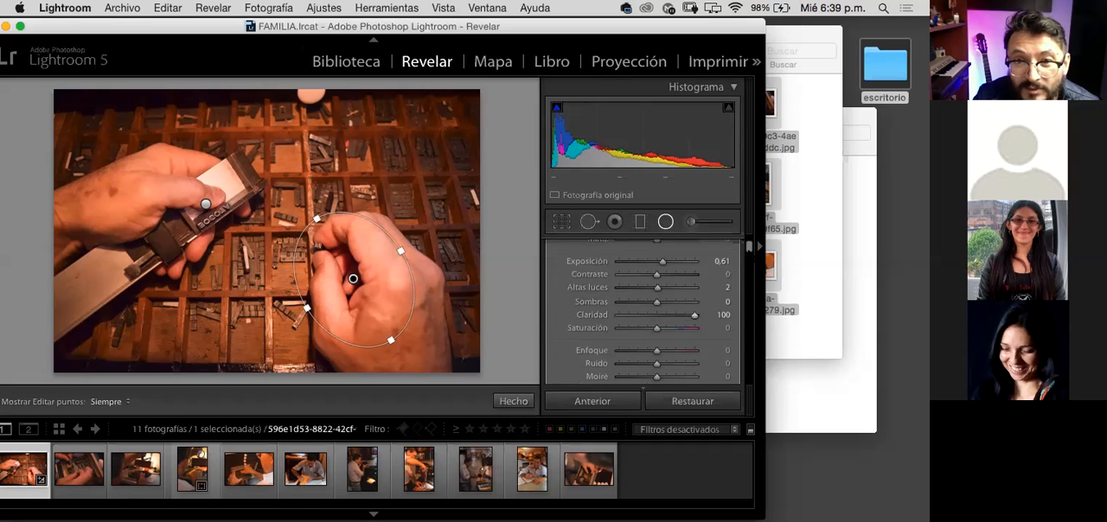
drag(653, 289, 647, 289)
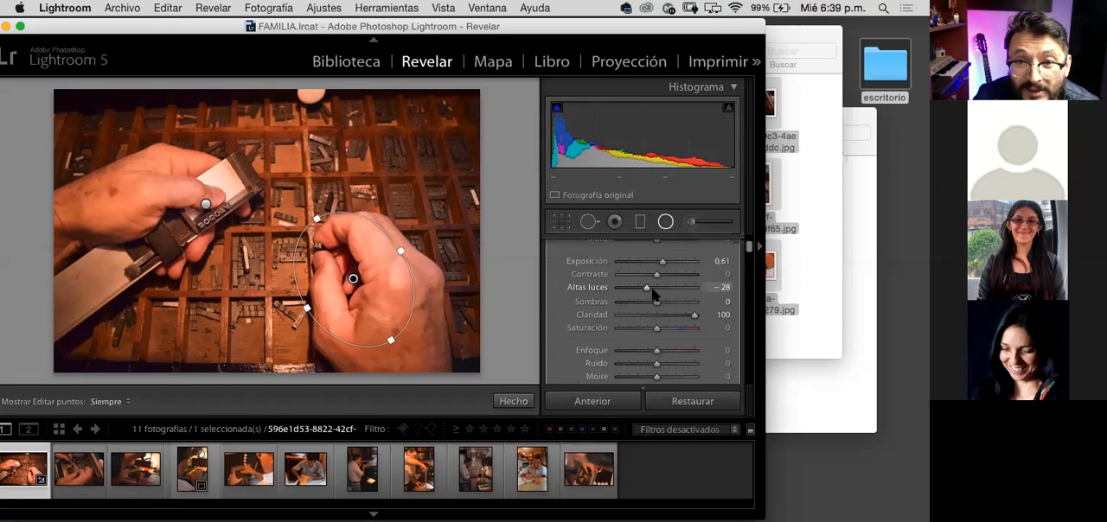
mouse_move(694, 317)
mouse_down()
mouse_move(663, 316)
mouse_move(703, 321)
mouse_up()
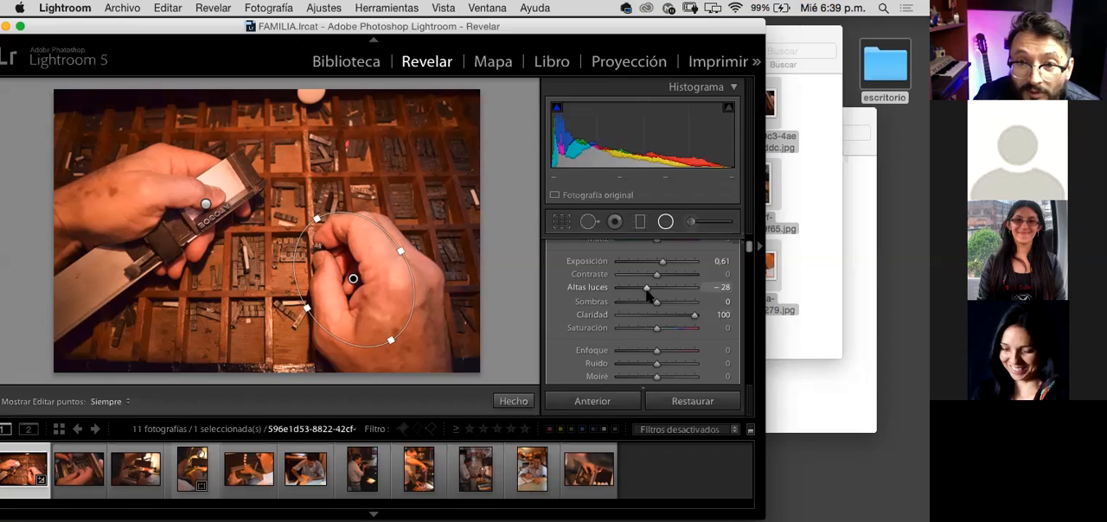
drag(647, 292, 645, 292)
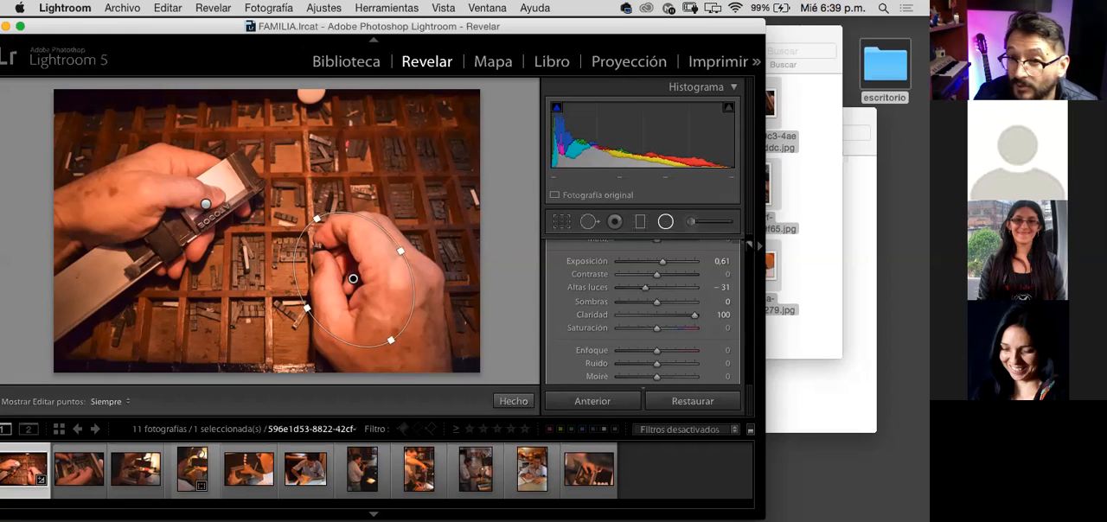
Step: Set the sharpness of the right-hand hand's radial filter to −100
scroll(749, 246, down, 3)
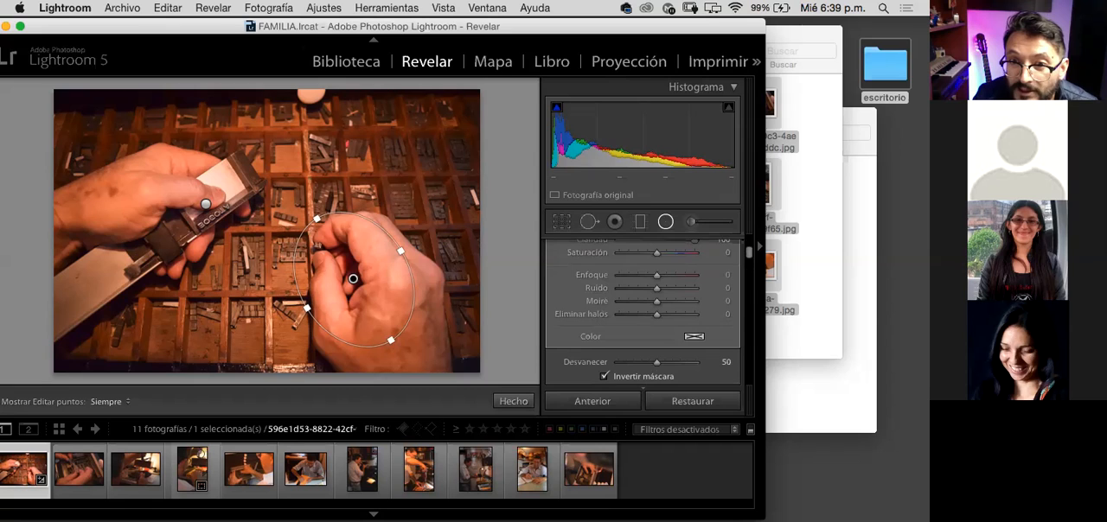
scroll(644, 302, down, 5)
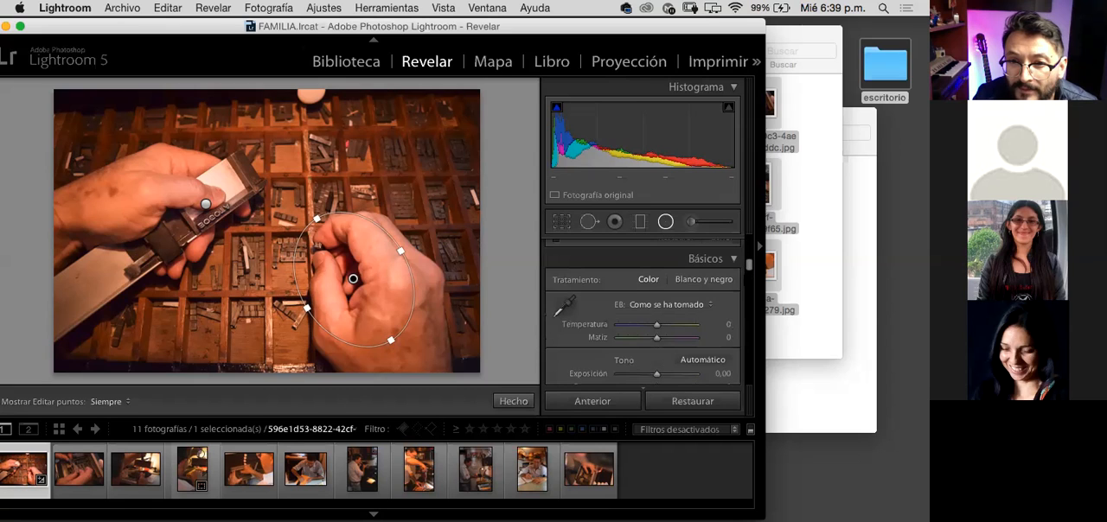
scroll(644, 312, down, 5)
scroll(644, 312, down, 3)
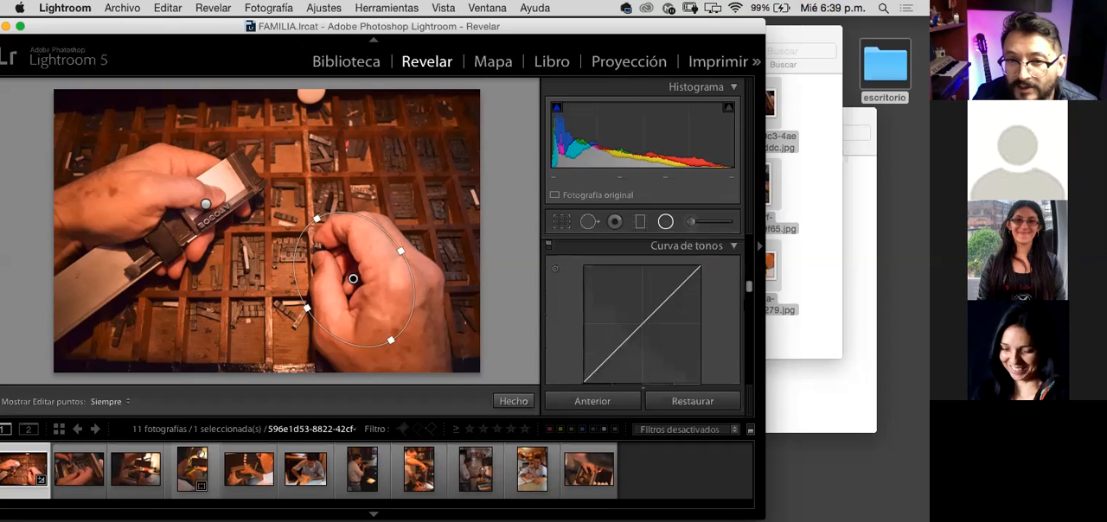
scroll(643, 311, down, 5)
scroll(643, 311, down, 3)
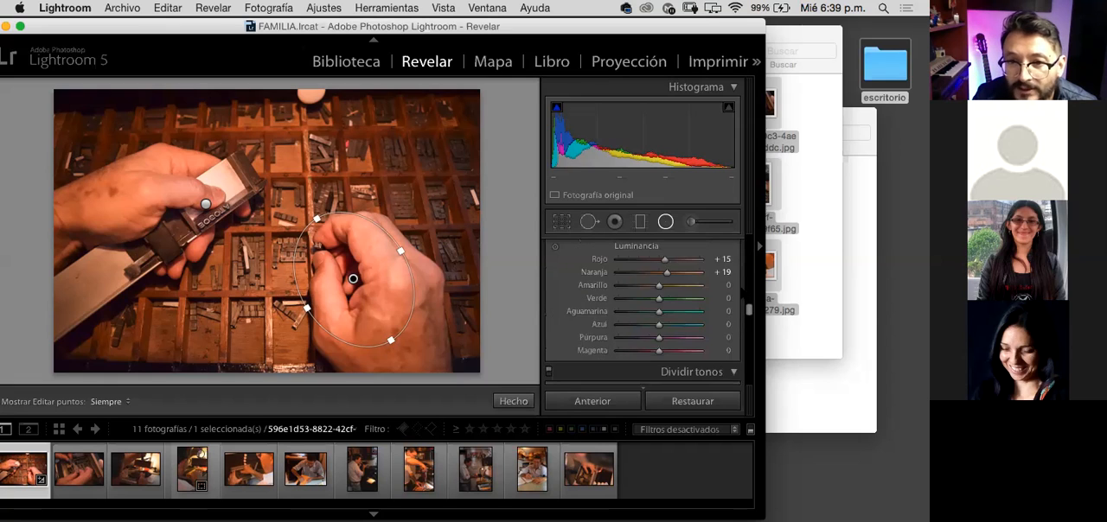
scroll(643, 312, up, 15)
scroll(643, 312, up, 3)
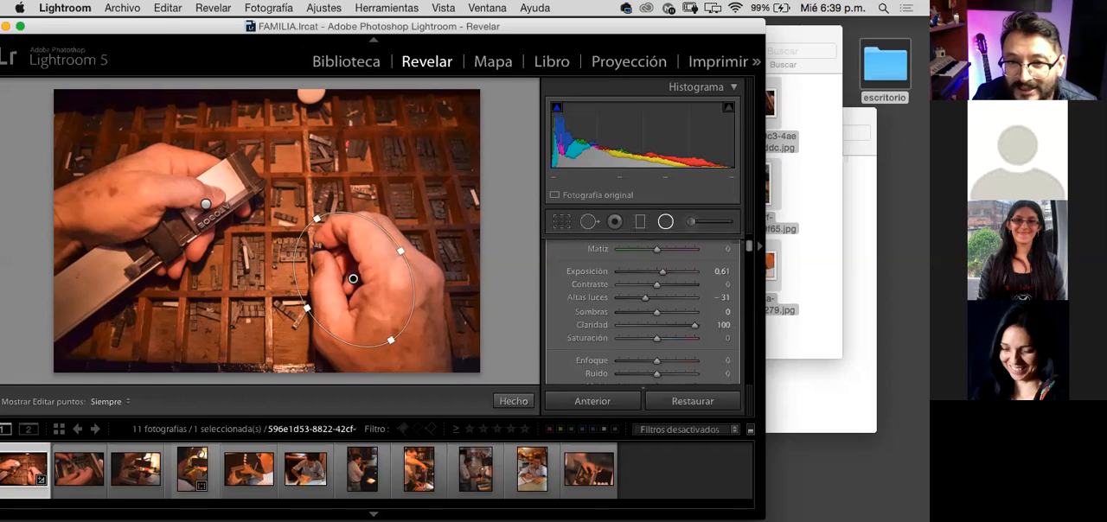
scroll(716, 302, down, 3)
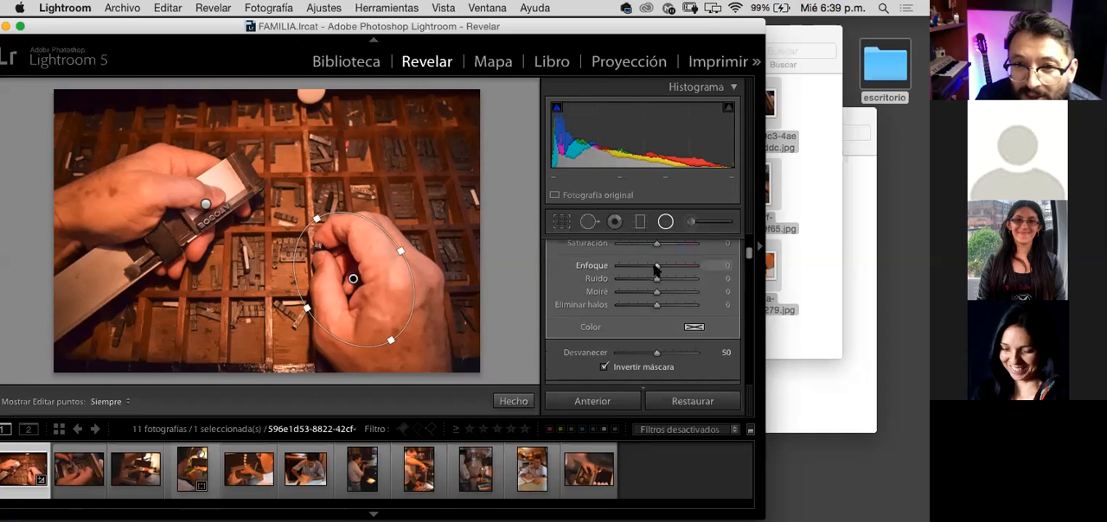
drag(657, 270, 613, 270)
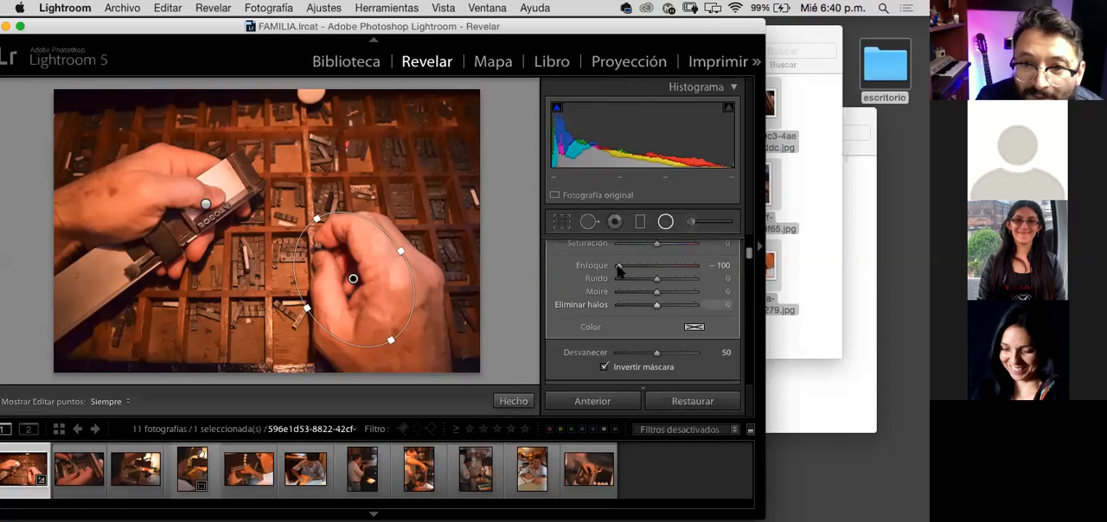
Step: Set the sharpness to 100 on both the right-hand and the left-hand hand's radial filters
drag(645, 266, 711, 266)
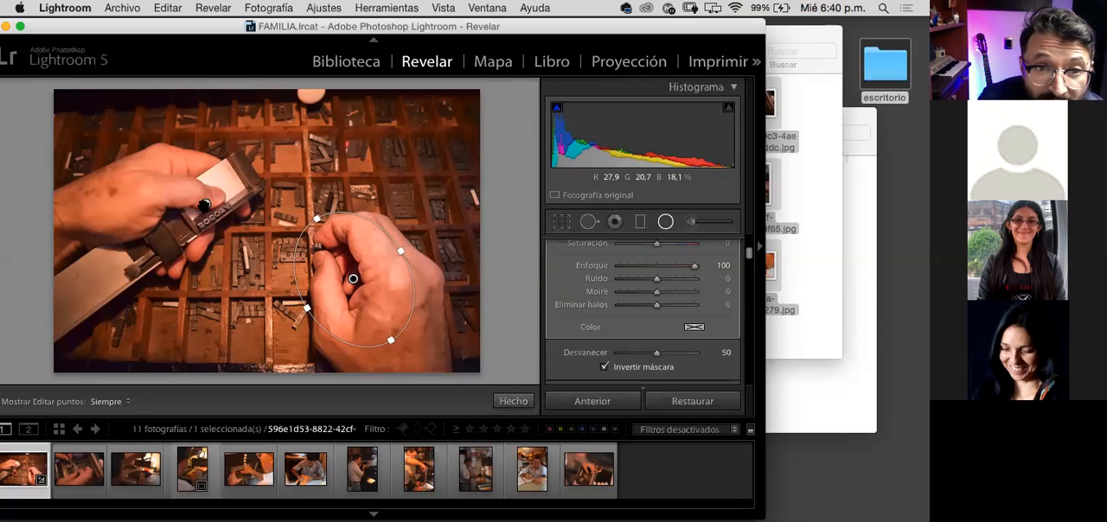
click(205, 204)
drag(657, 266, 696, 266)
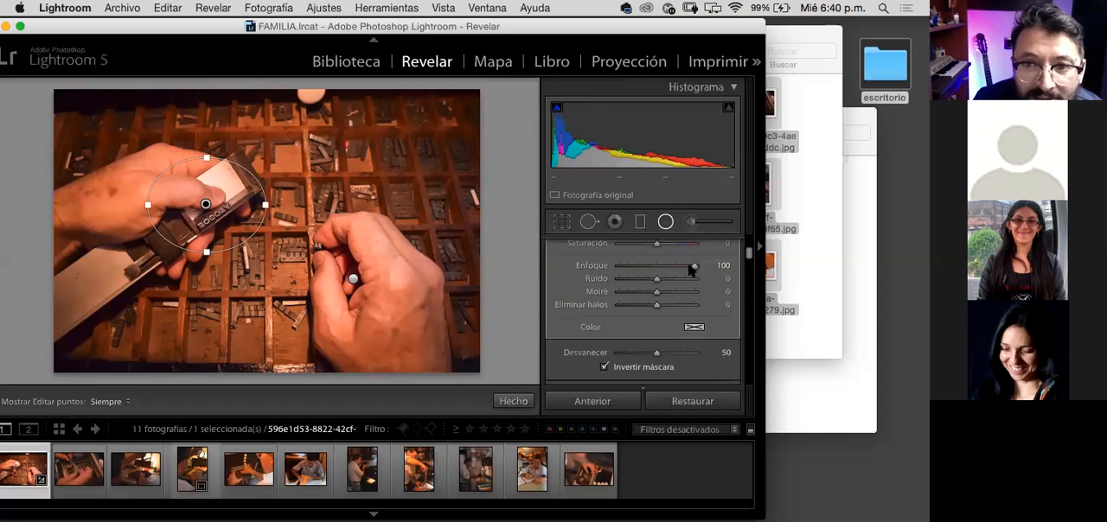
drag(691, 269, 722, 271)
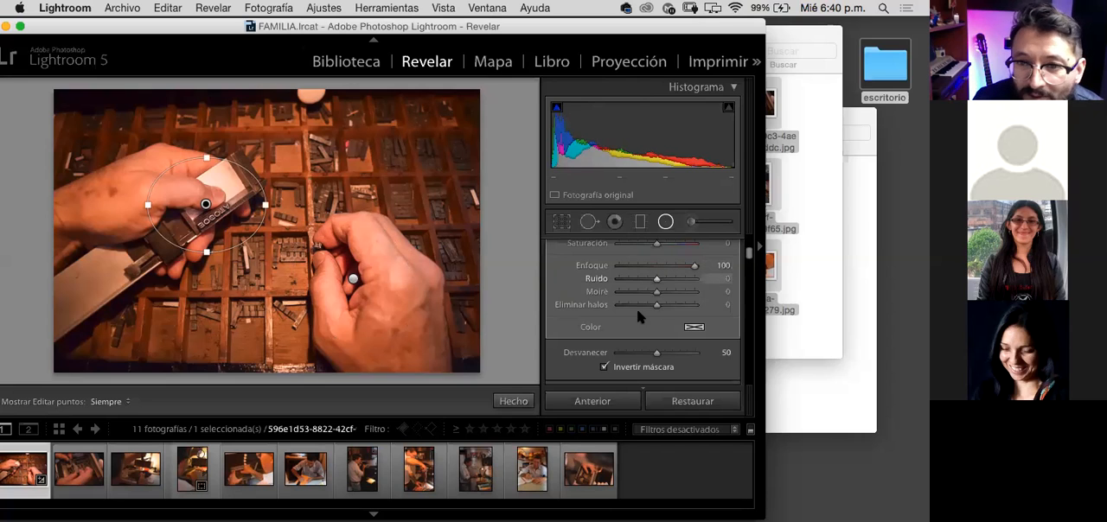
Step: Raise the clarity of the left-hand hand's radial filter to 98
scroll(645, 311, up, 3)
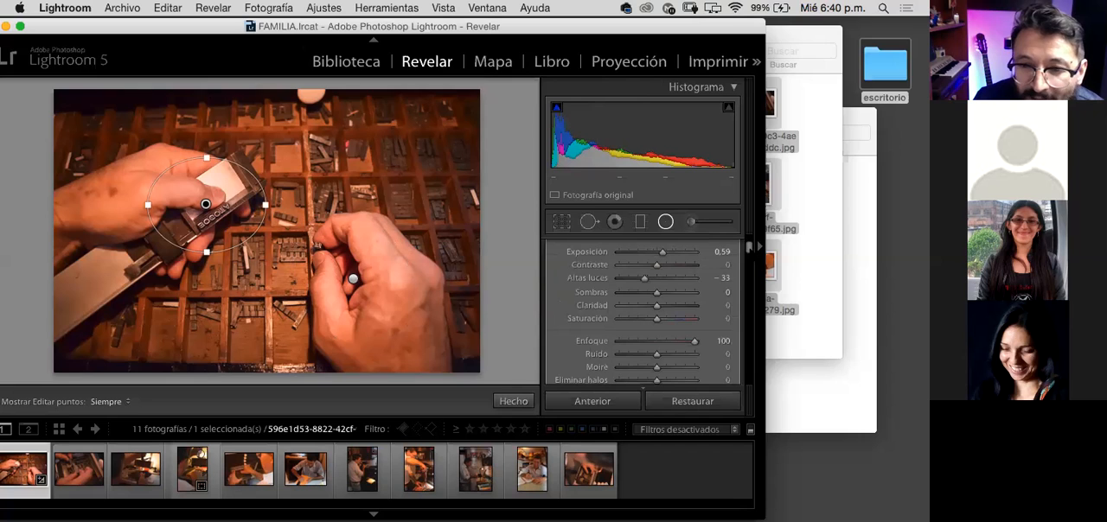
scroll(644, 311, up, 1)
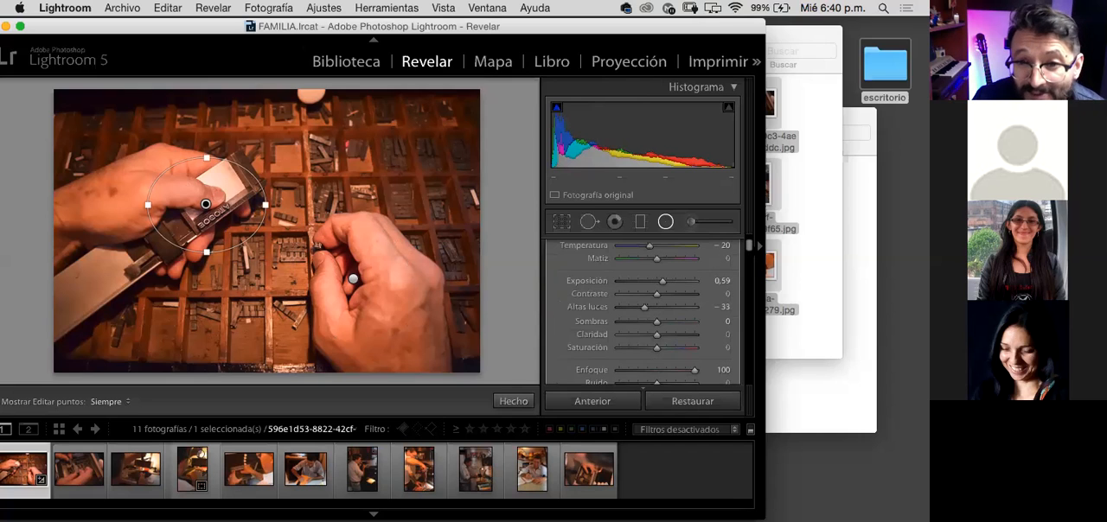
click(679, 335)
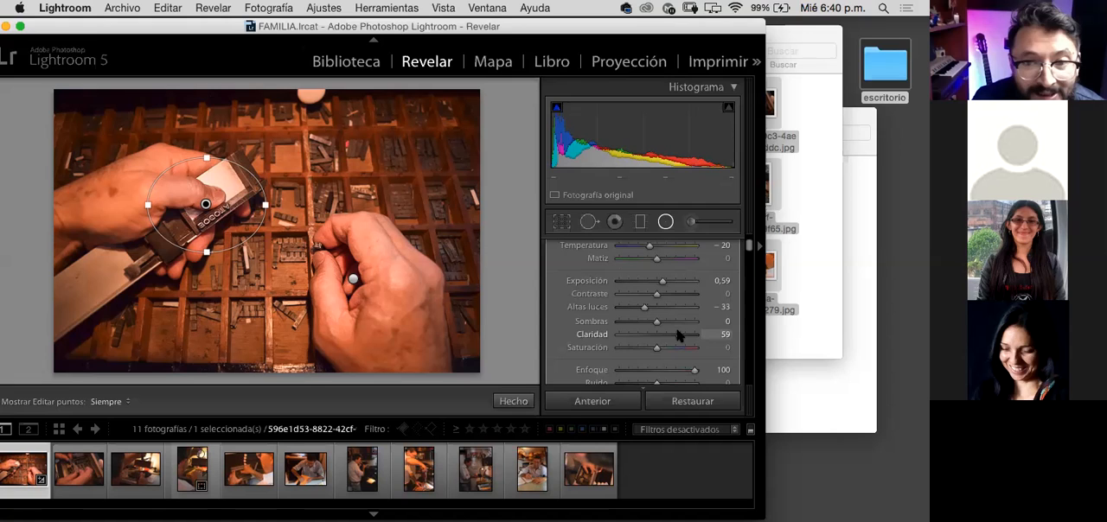
mouse_move(679, 335)
mouse_down()
mouse_move(701, 340)
mouse_move(690, 340)
mouse_up()
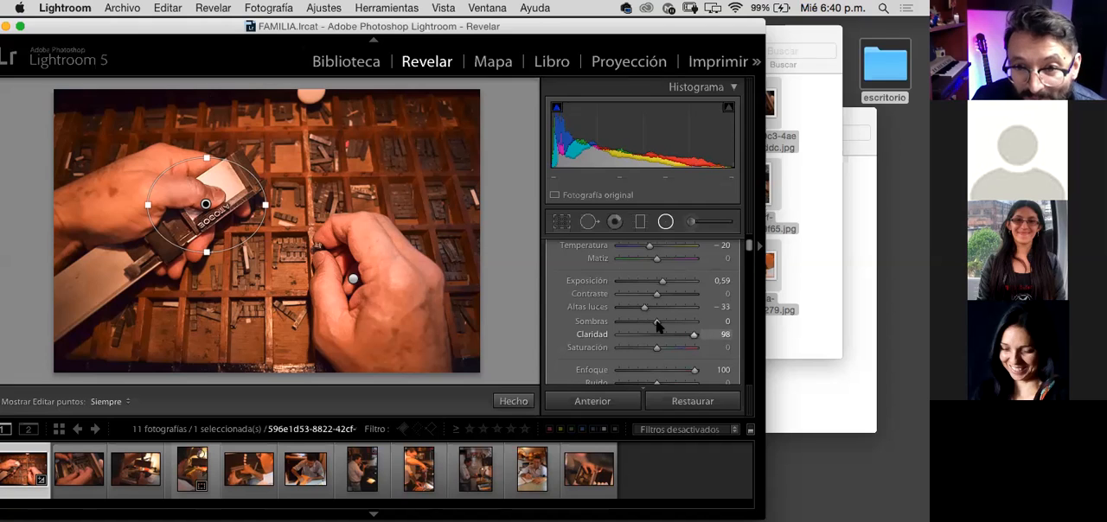
Step: Set the left-hand hand's radial filter shadows to 42 and its clarity to 85
click(690, 327)
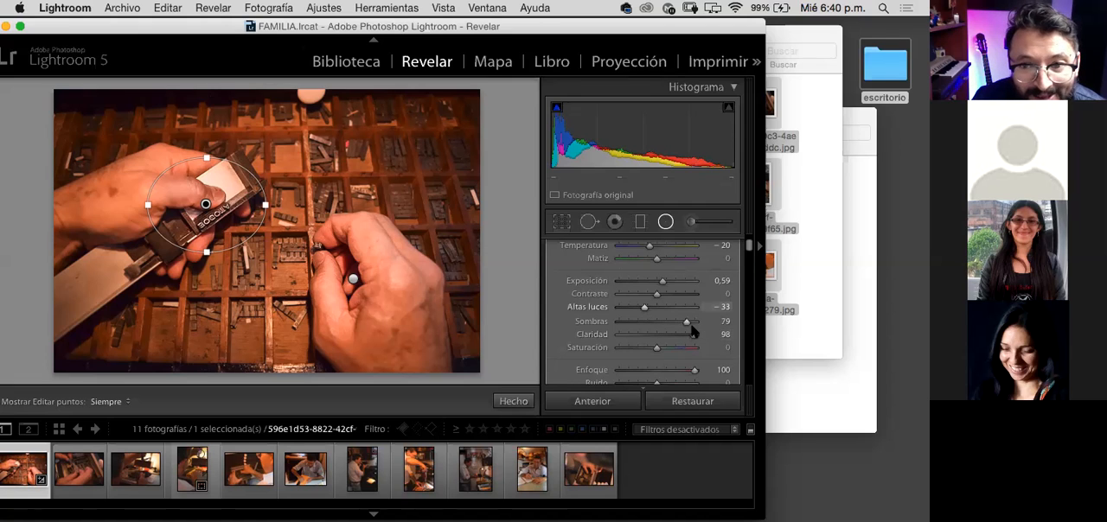
drag(690, 325, 695, 326)
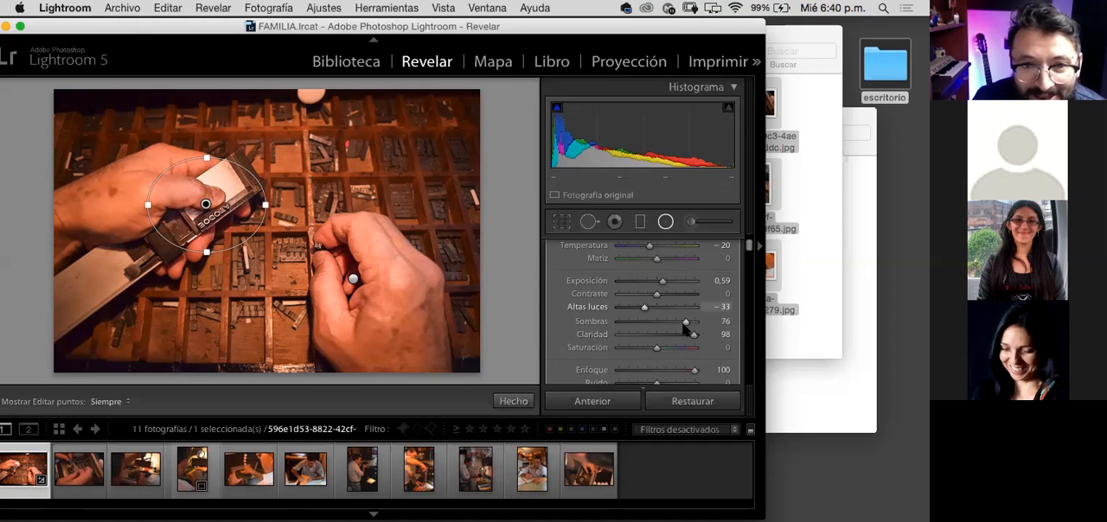
click(683, 322)
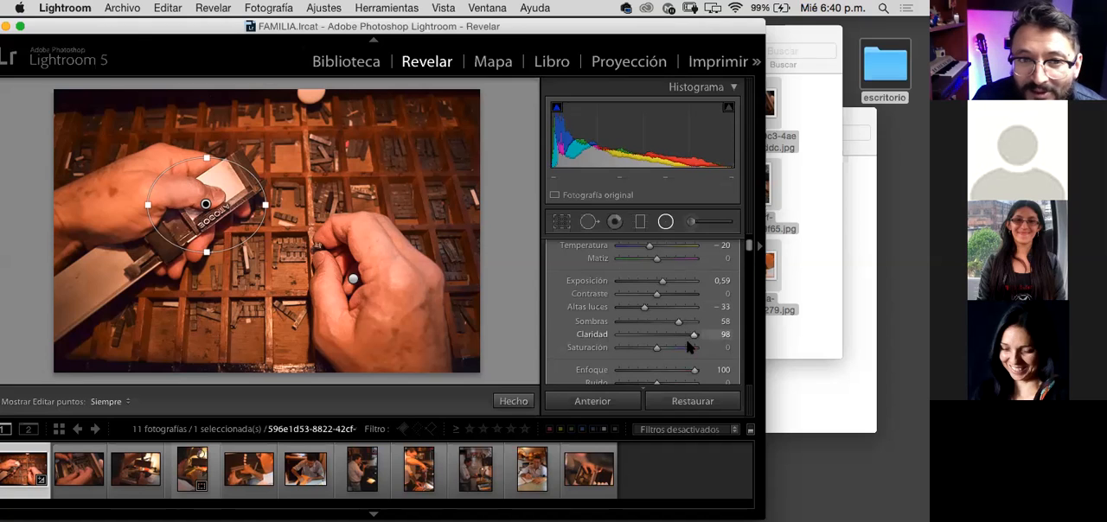
drag(680, 322, 671, 322)
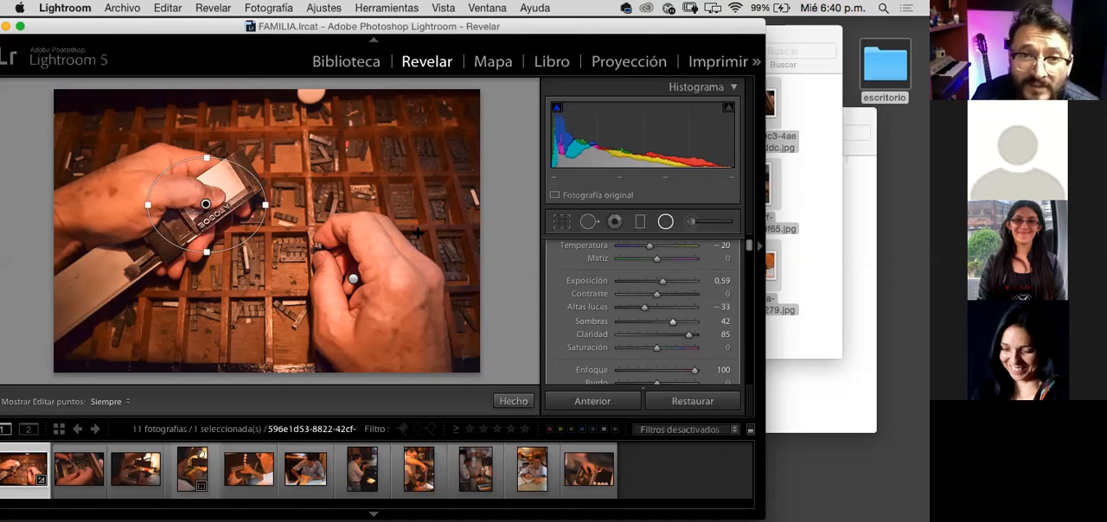
Step: Reposition the application window on the desktop and close the Radial Filter tool
drag(413, 23, 438, 21)
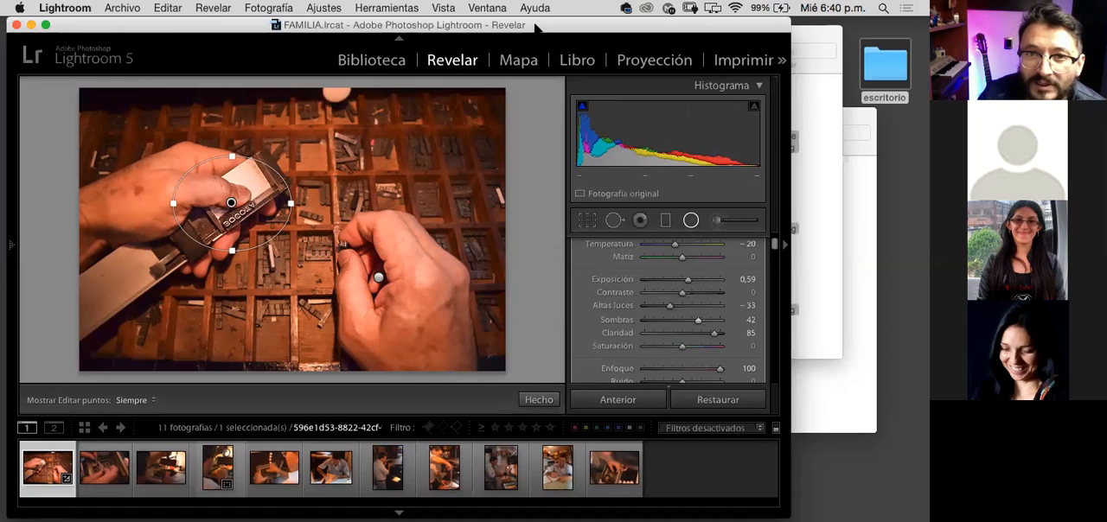
drag(501, 22, 450, 22)
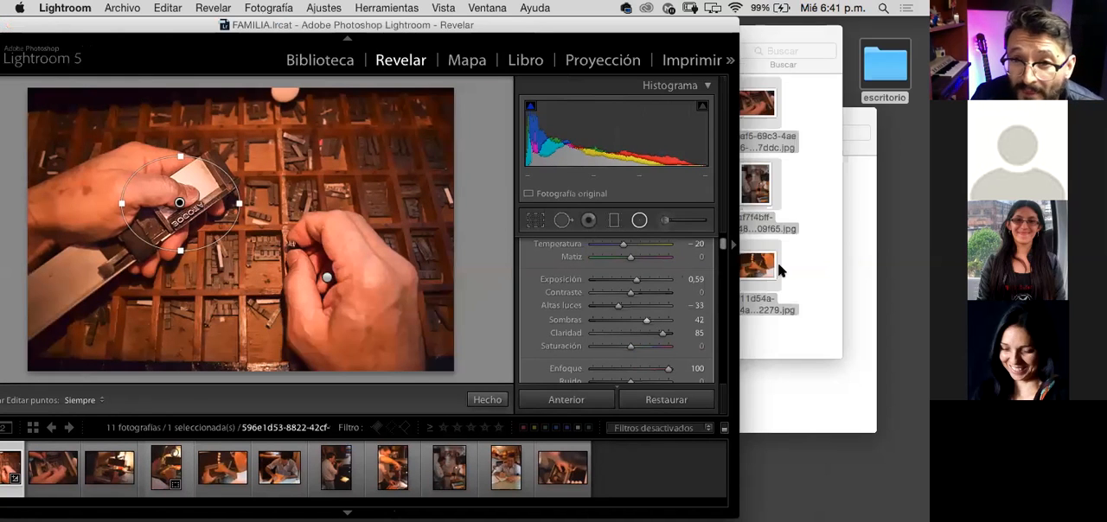
click(632, 222)
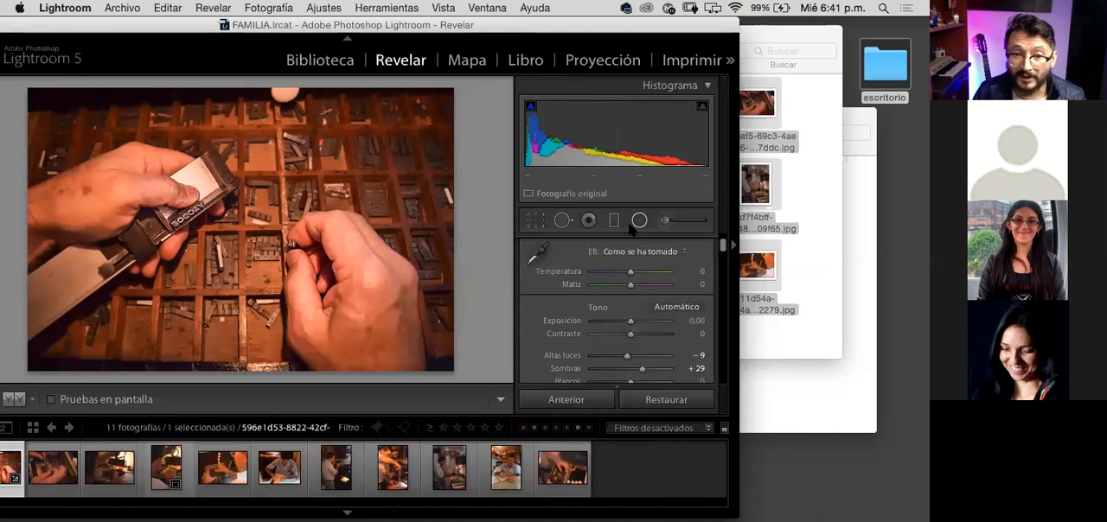